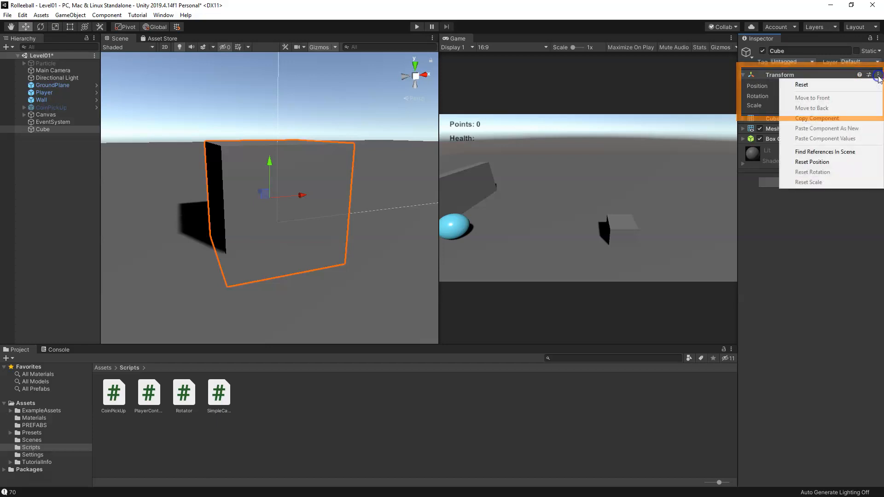
Step: Reset the Cube's Transform to its default values and frame the cube in the scene
click(828, 87)
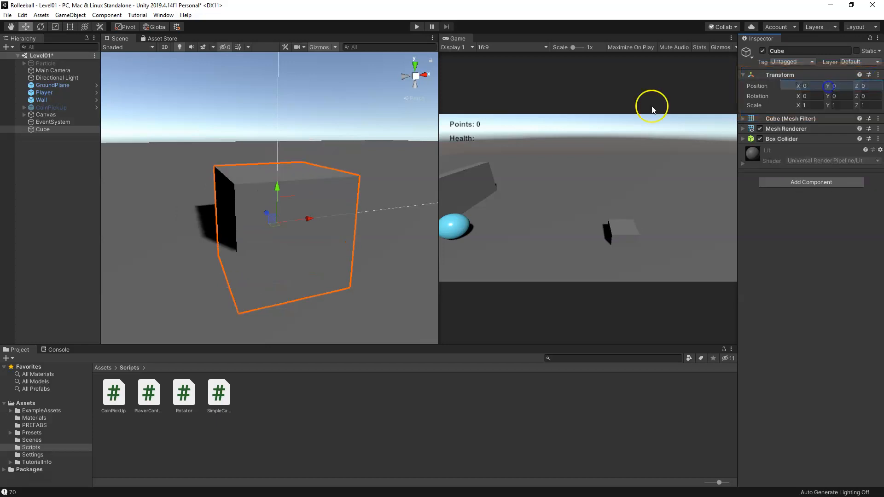
key(f)
mouse_move(337, 236)
alt+mouse_down()
mouse_move(302, 243)
mouse_move(324, 242)
alt+mouse_up()
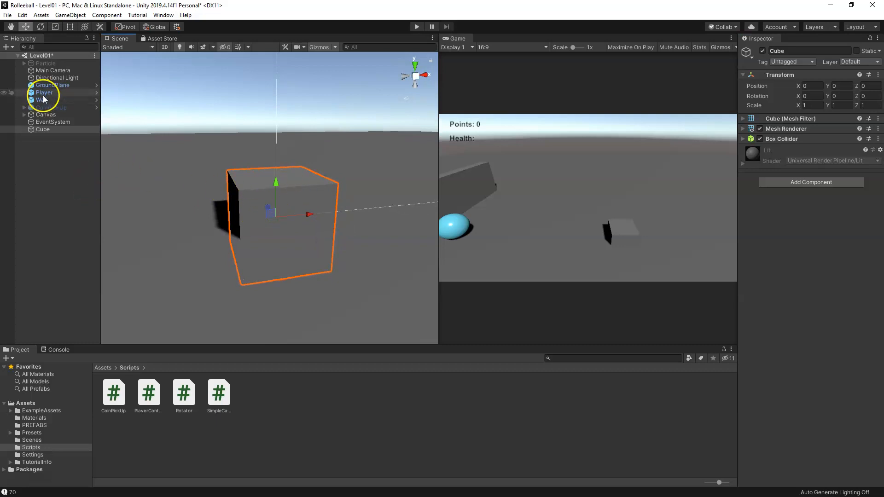
Step: Deactivate the GroundPlane object so the whole cube can be seen, and select the cube
click(53, 86)
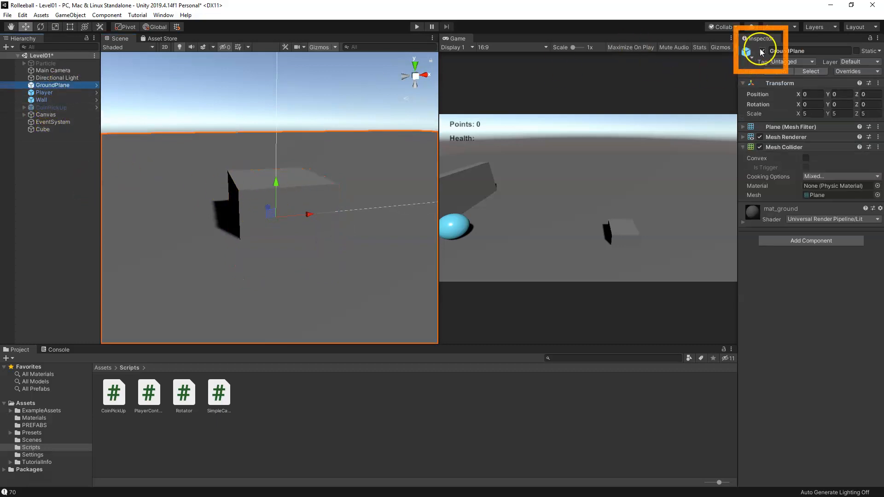
click(762, 51)
click(248, 196)
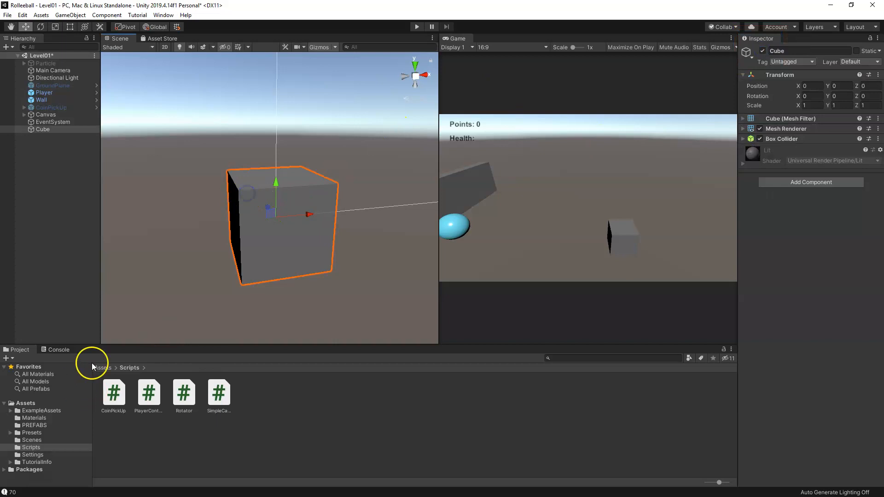
Step: Duplicate the mat_player material in the Materials folder and rename the copy m_health
click(37, 417)
click(185, 394)
key(ctrl+d)
right_click(188, 412)
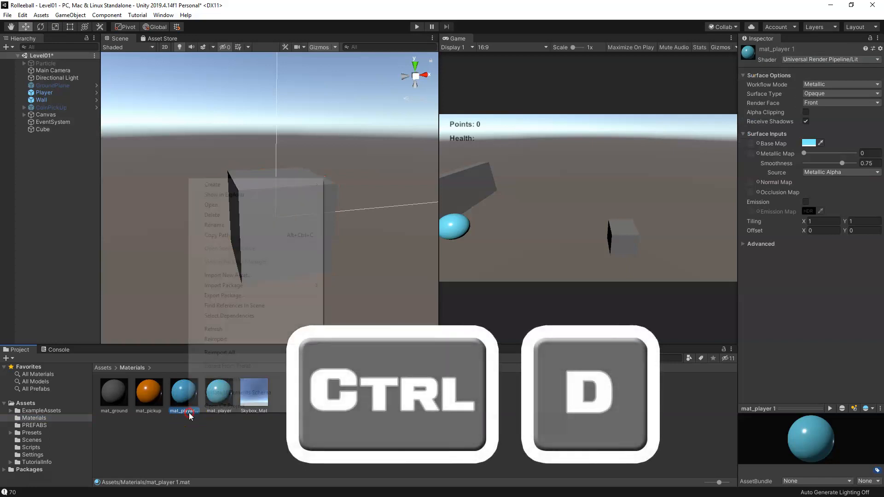
click(224, 225)
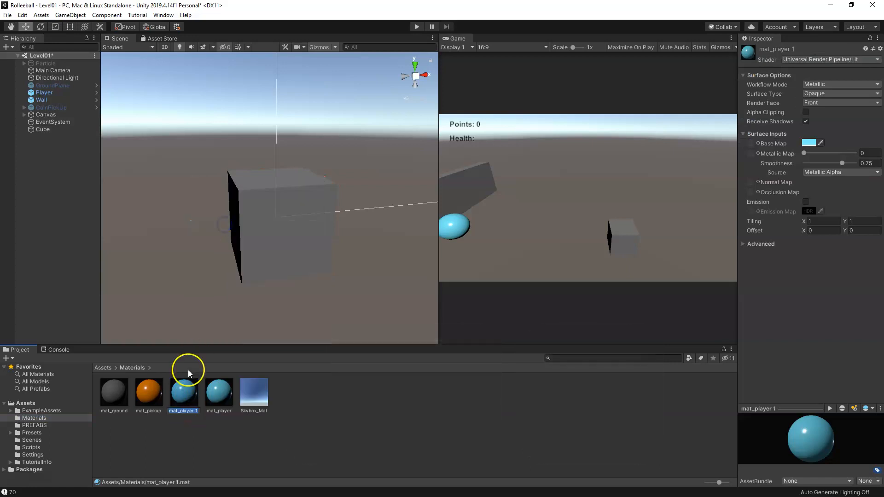
text(m_health)
key(Return)
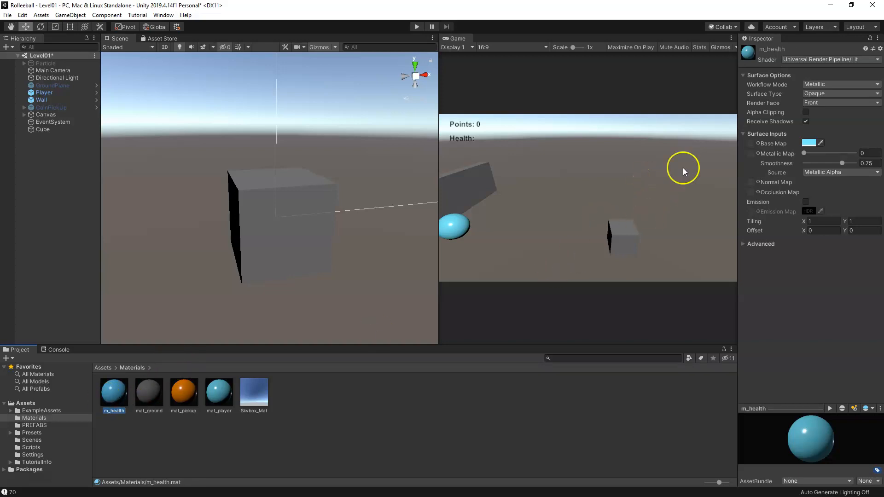
Step: Set the m_health material's base colour to bright red and its metallic value to about 0.59
click(808, 143)
drag(367, 162, 404, 177)
drag(381, 252, 380, 256)
click(409, 102)
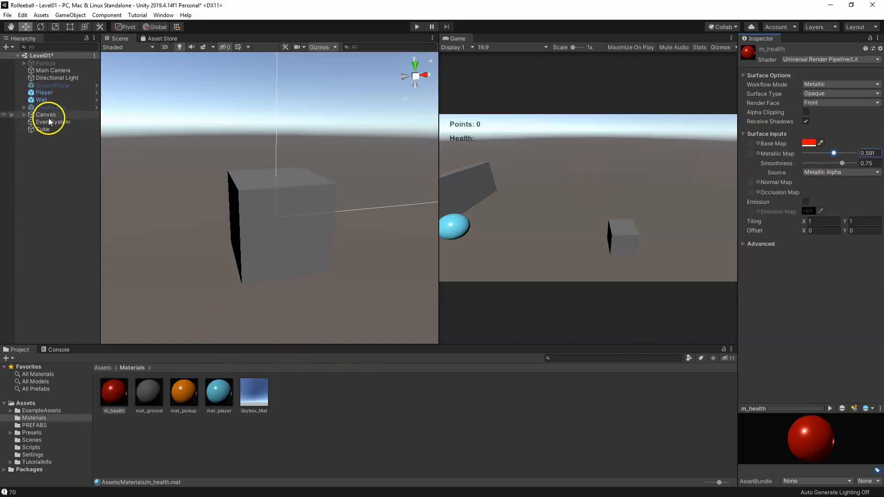
Step: Apply the m_health material to the Cube
click(46, 130)
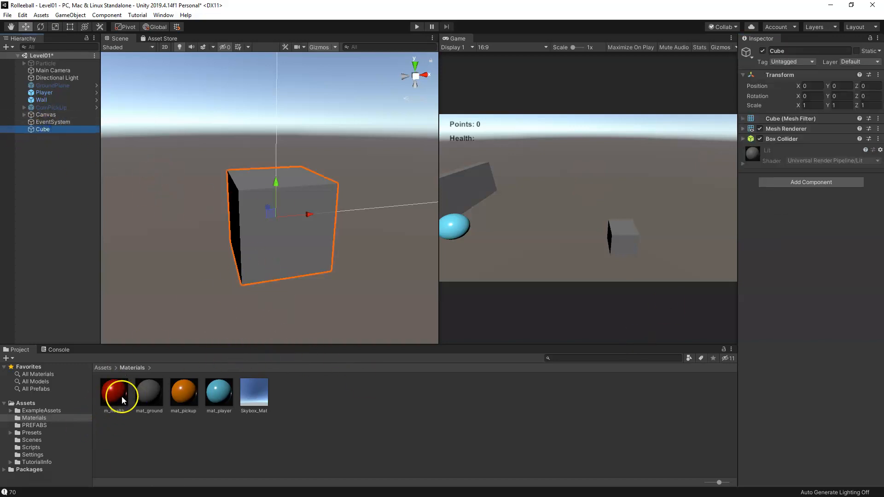
drag(118, 399, 863, 201)
drag(796, 186, 798, 185)
Step: Rename the Cube object as HealthIcon
click(792, 51)
text(H)
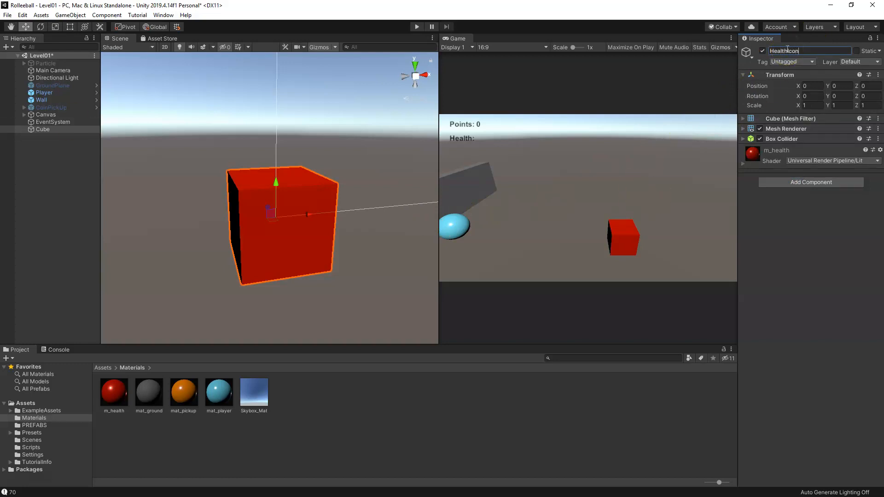
text(ealthIcon)
key(Return)
Step: Scale HealthIcon to 0.3 in X, 0.85 in Y and 0.3 in Z
click(720, 147)
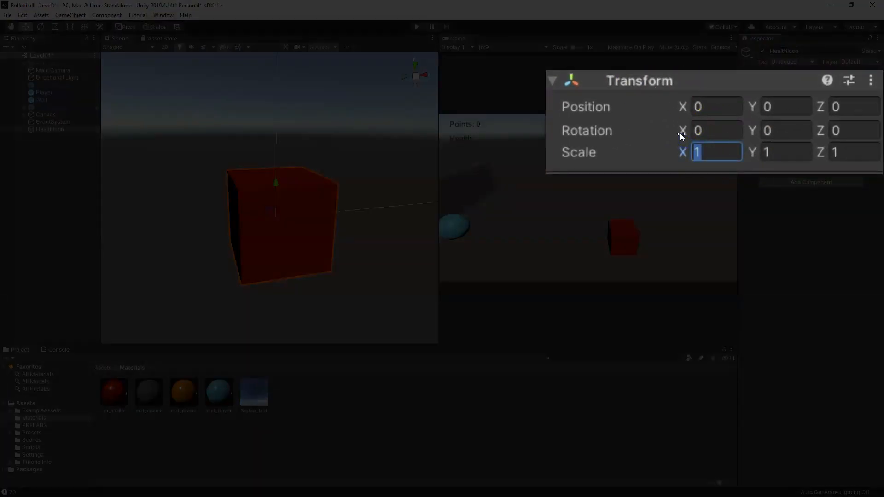
text(.3)
key(Tab)
text(.)
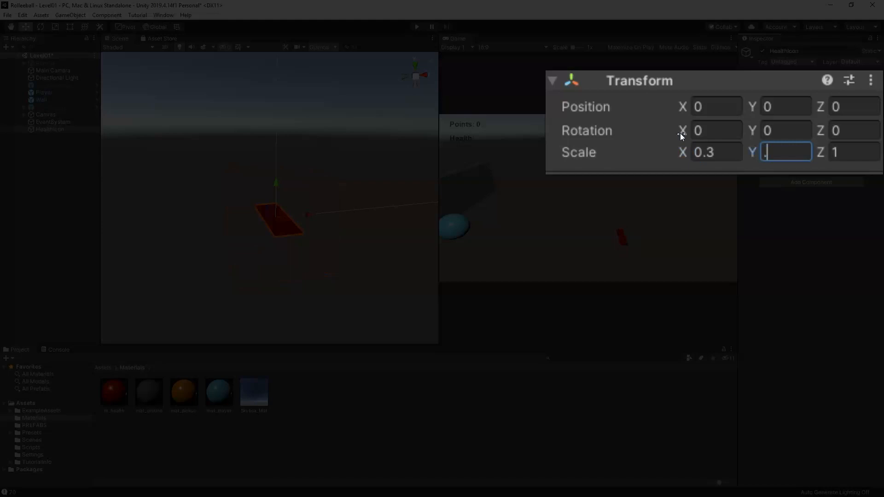
text(85)
key(Tab)
text(.3)
click(817, 186)
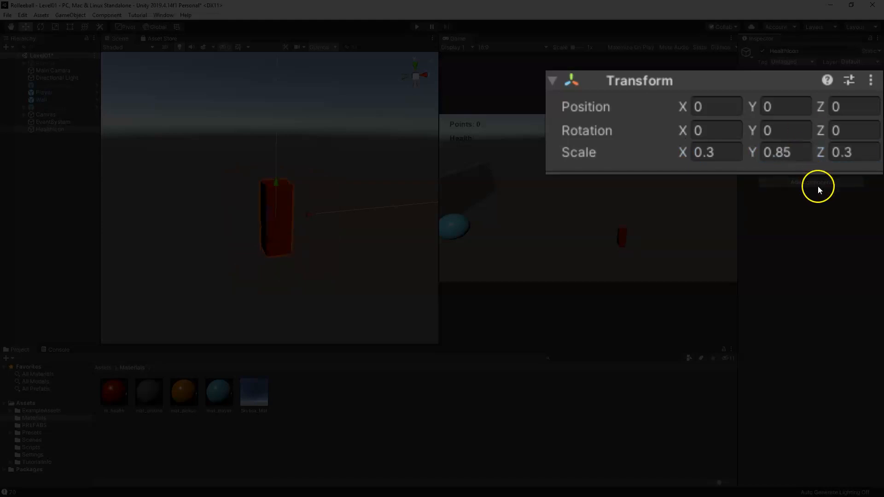
Step: Duplicate HealthIcon and rename the copy HealthIcon2
click(55, 129)
key(ctrl+d)
click(813, 51)
text(HealthIcon2)
key(Return)
Step: Set HealthIcon2's Z rotation to 90 to form a cross with HealthIcon, and return to the Move tool
key(e)
drag(857, 97, 879, 99)
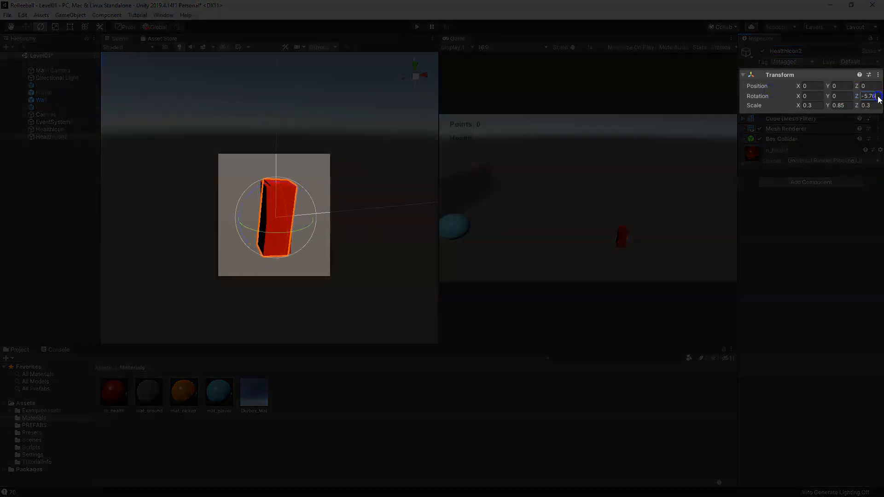
text(90)
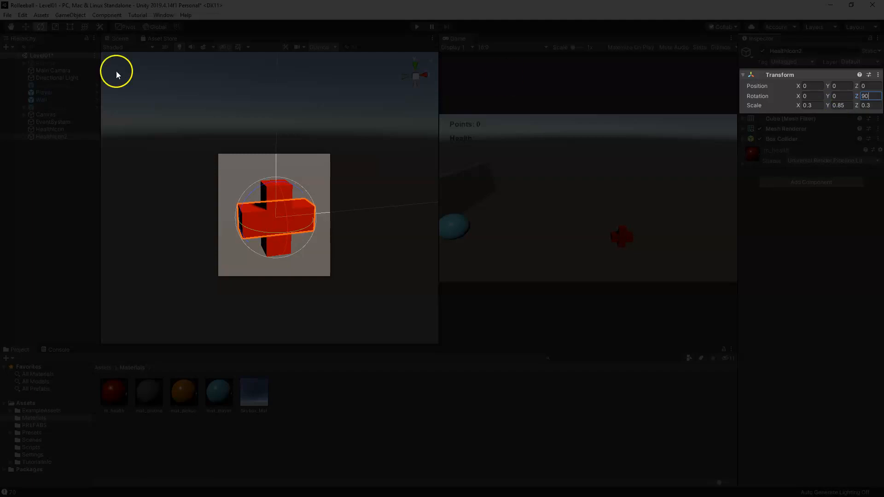
click(310, 233)
key(w)
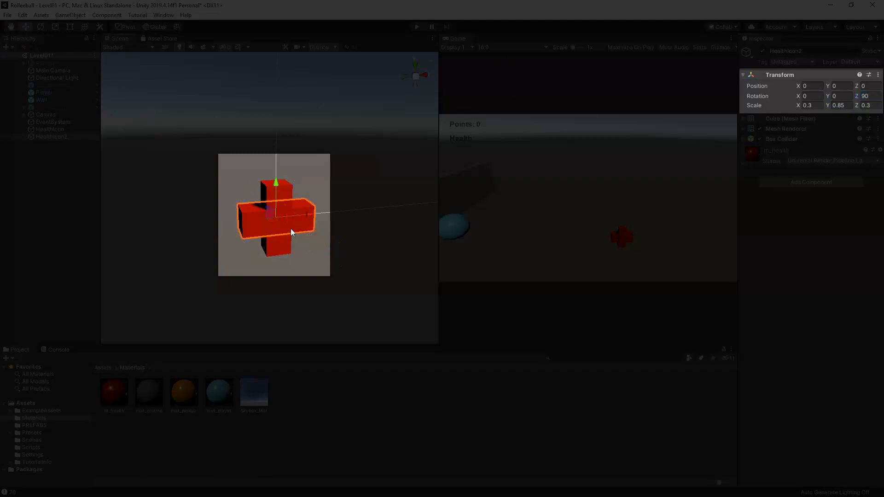
Step: Add a Particle System at the root of the scene, rename it Glow and collapse its component settings
right_click(54, 161)
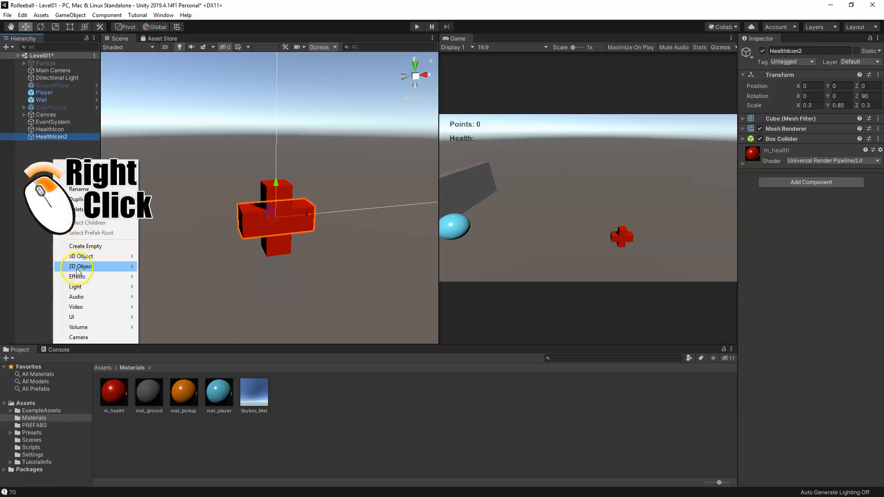
mouse_move(83, 280)
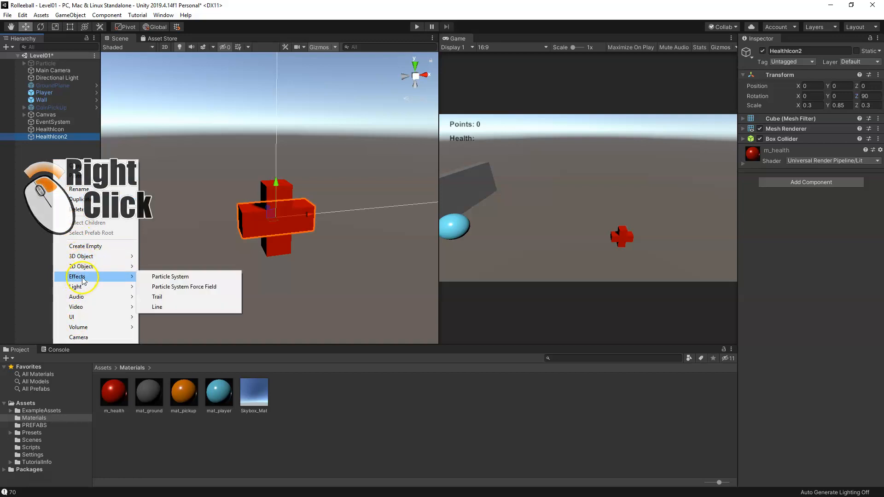
right_click(35, 203)
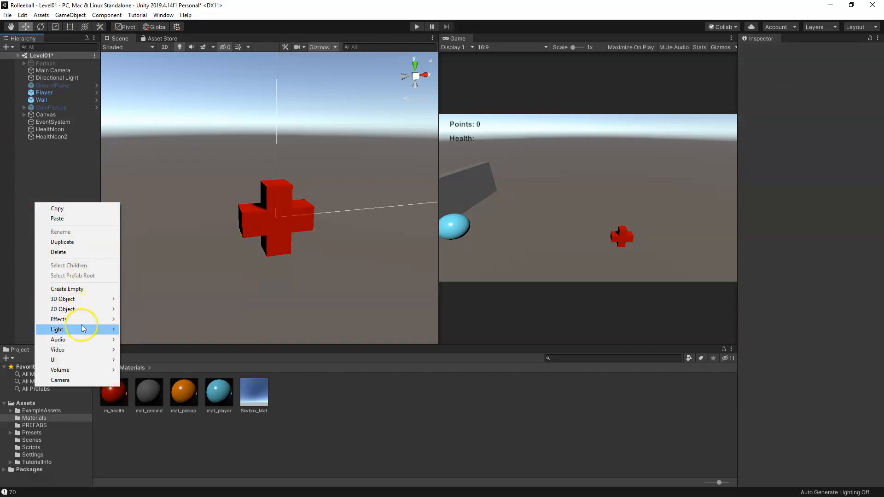
mouse_move(80, 323)
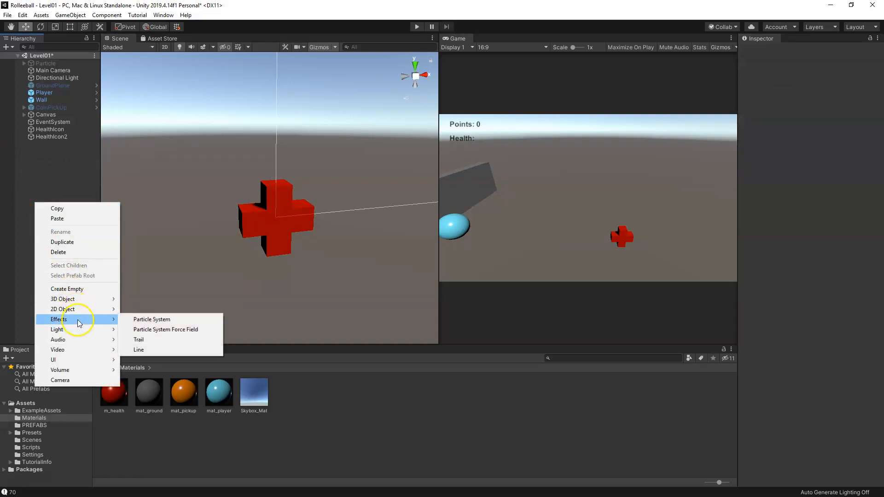
click(168, 320)
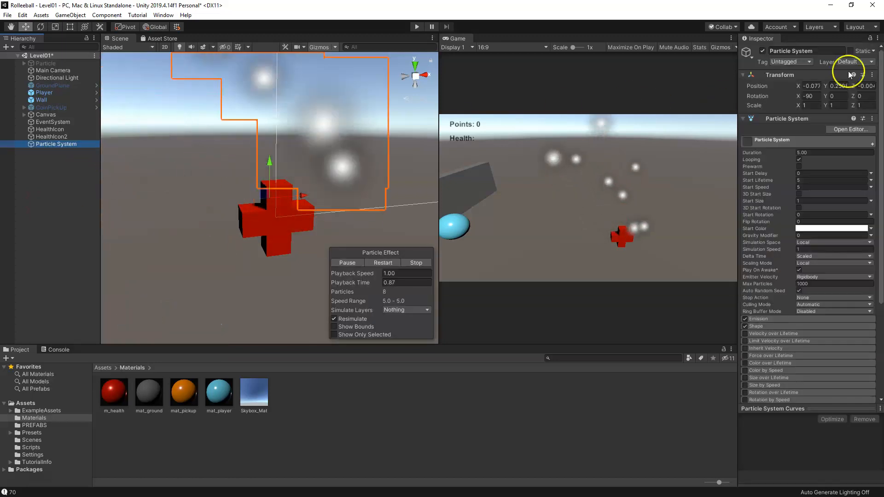
click(820, 51)
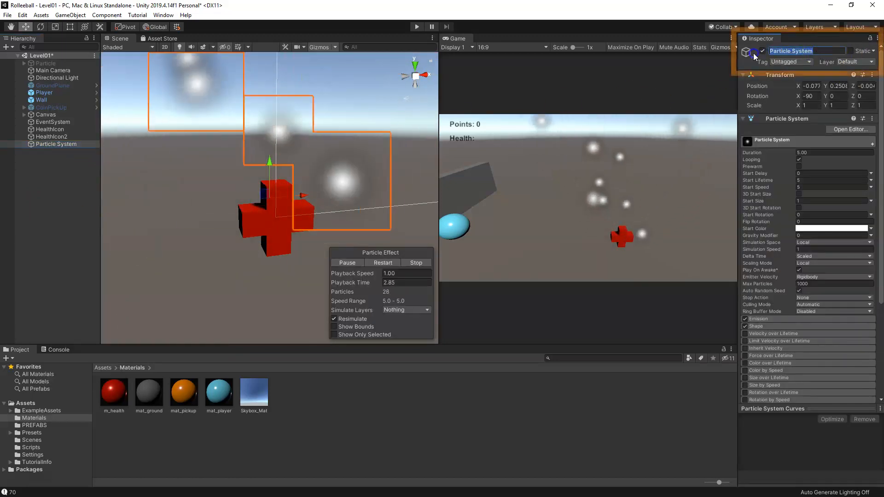
text(Glow)
key(Return)
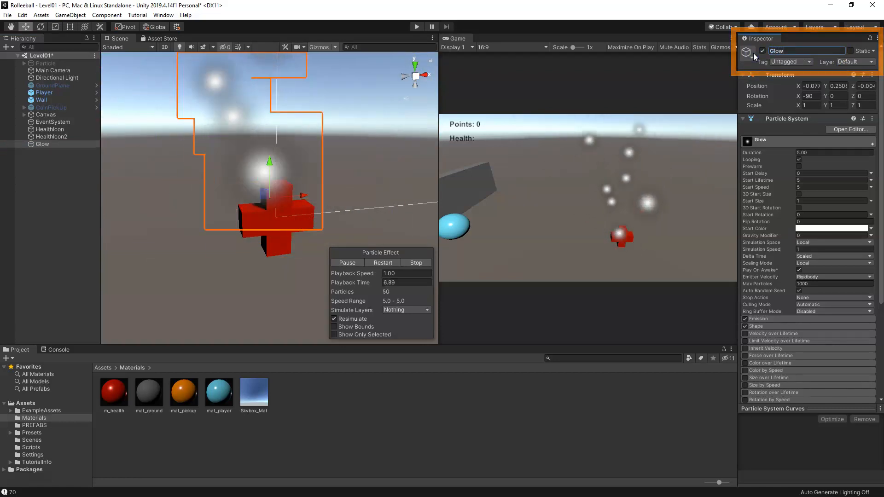
click(783, 120)
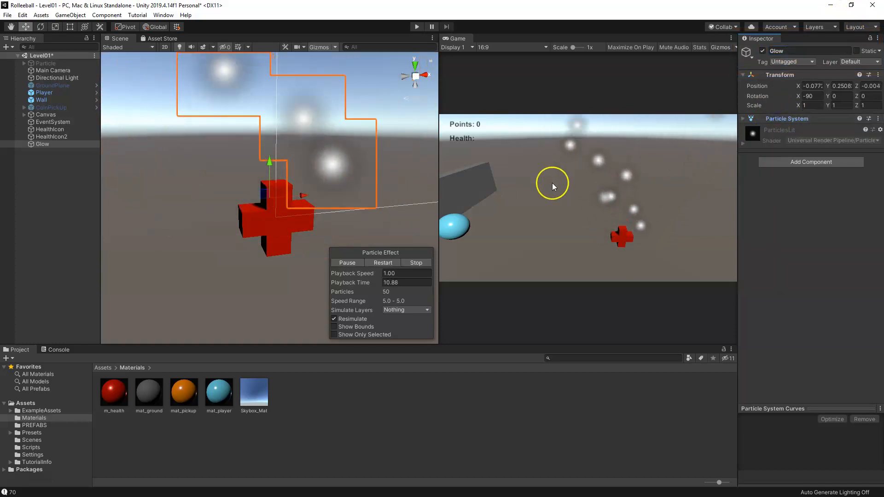
click(40, 208)
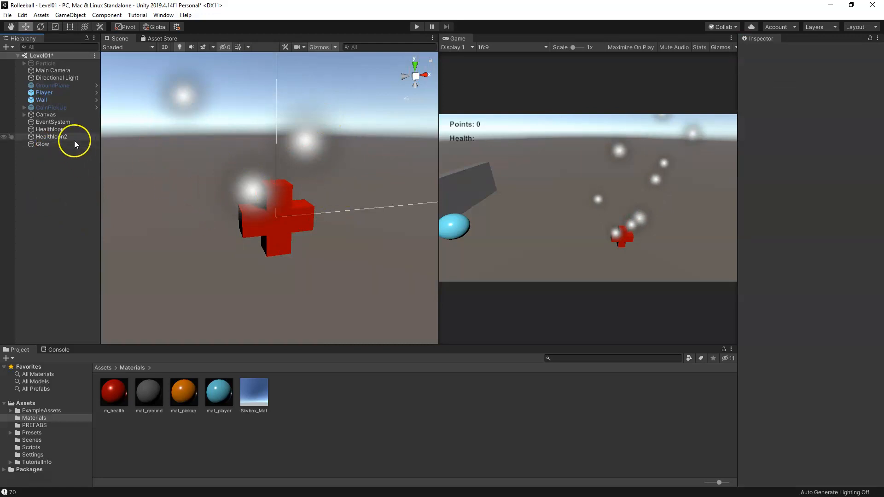
click(61, 130)
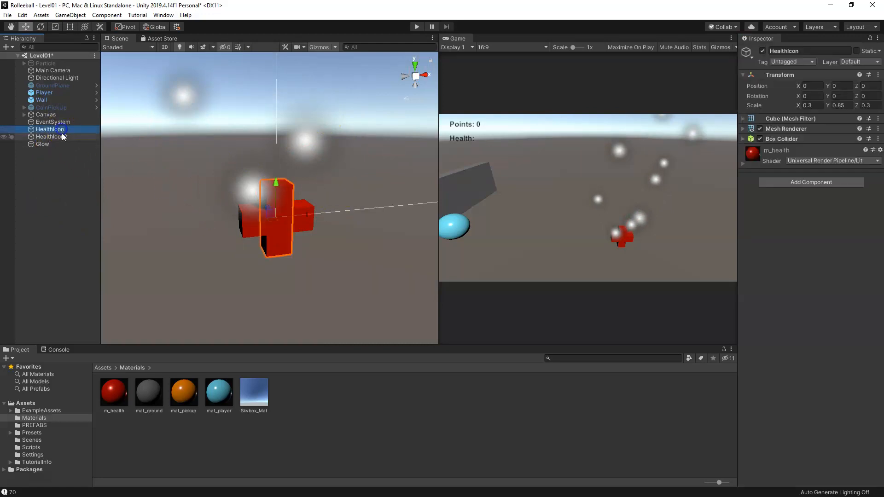
click(41, 144)
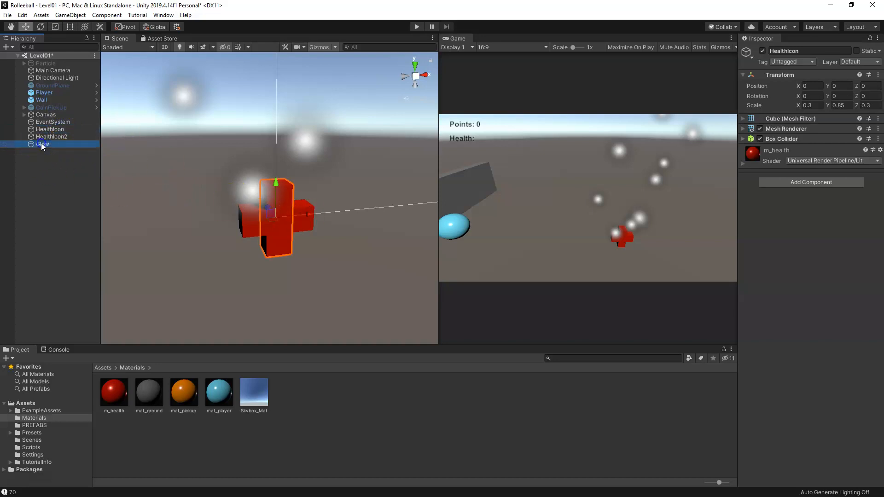
Step: Add a second Particle System at the root of the scene and rename it HealthPickup
click(49, 179)
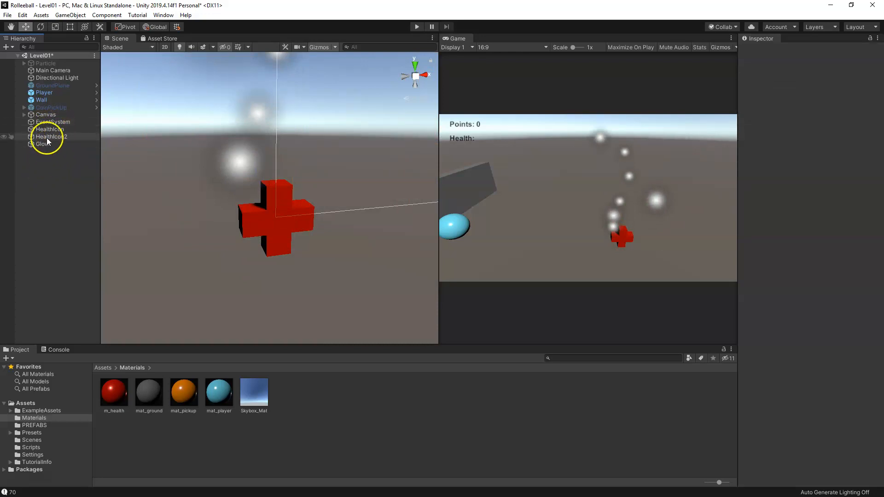
right_click(47, 170)
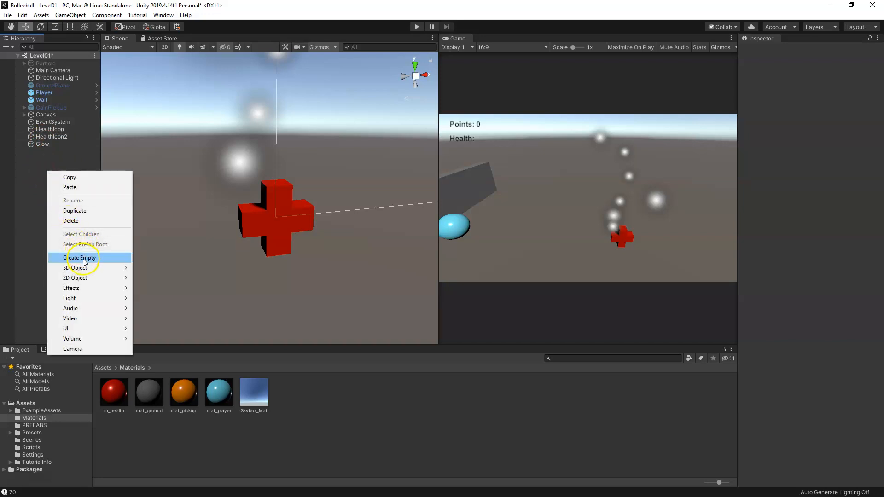
mouse_move(74, 288)
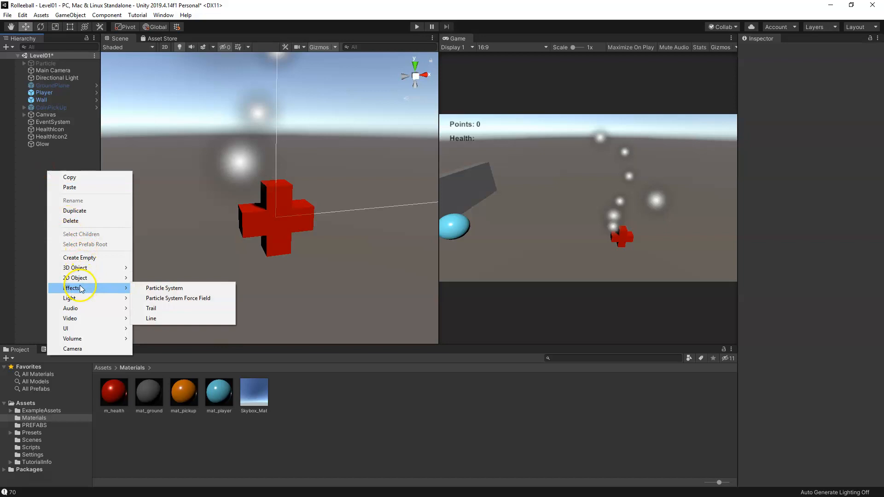
click(174, 288)
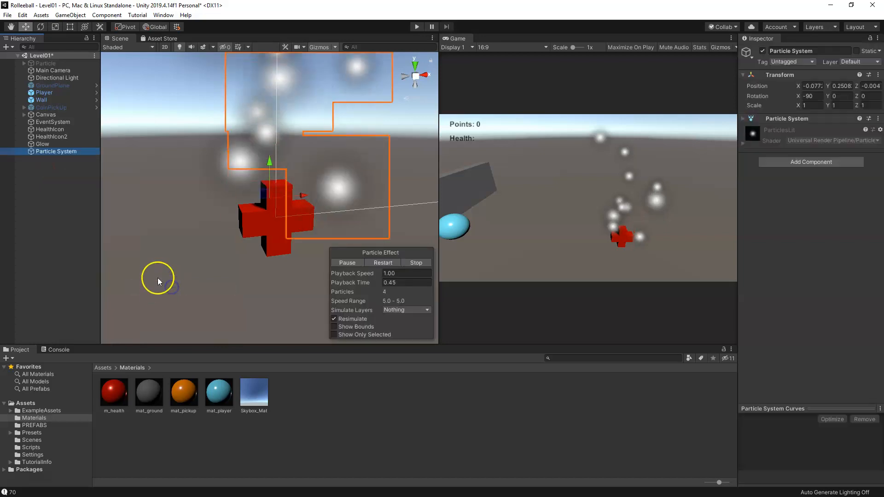
click(821, 51)
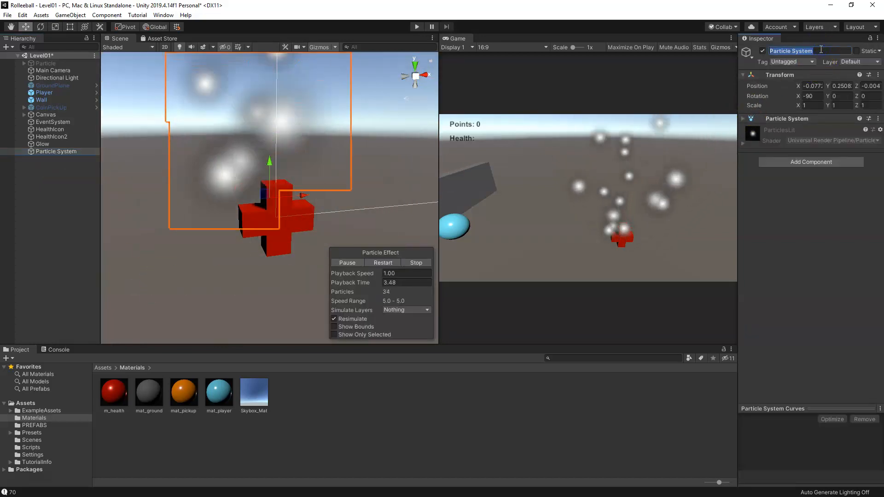
text(HealthPickup)
key(Return)
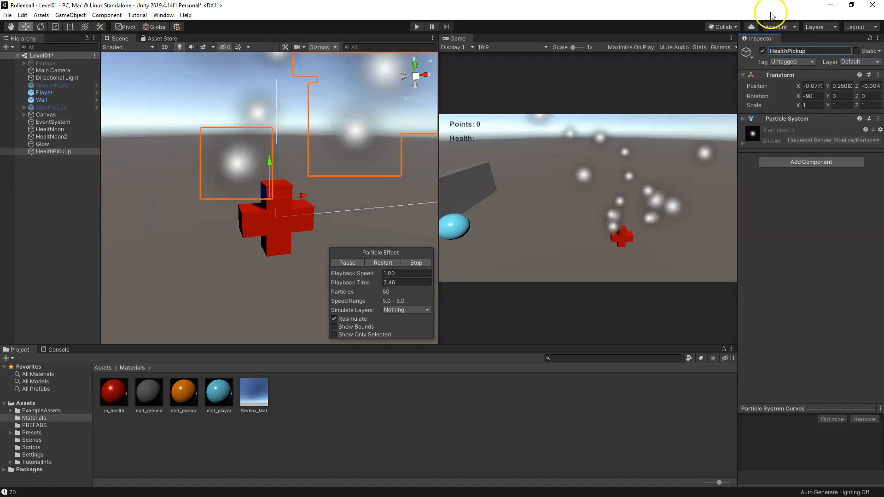
Step: Reset HealthPickup's Transform and expand its Particle System settings
click(878, 75)
click(833, 87)
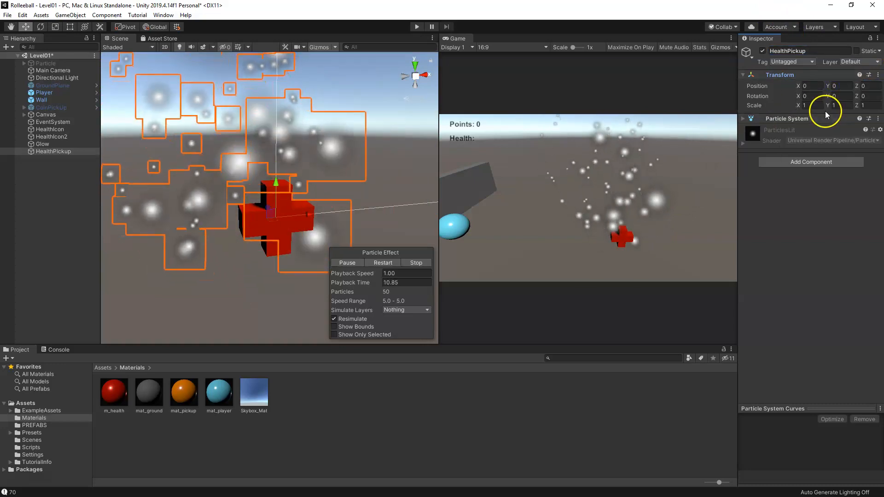
click(742, 120)
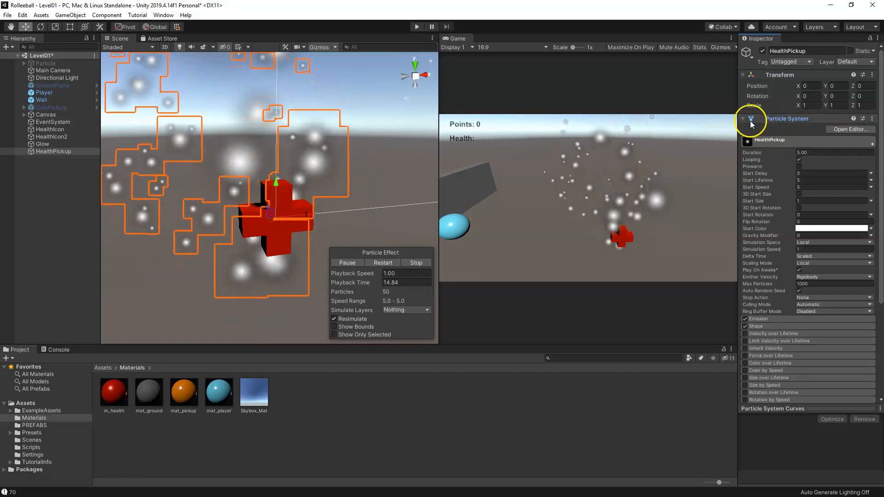
Step: Disable the Emission, Shape and Renderer modules of HealthPickup's Particle System and collapse its main settings
click(746, 318)
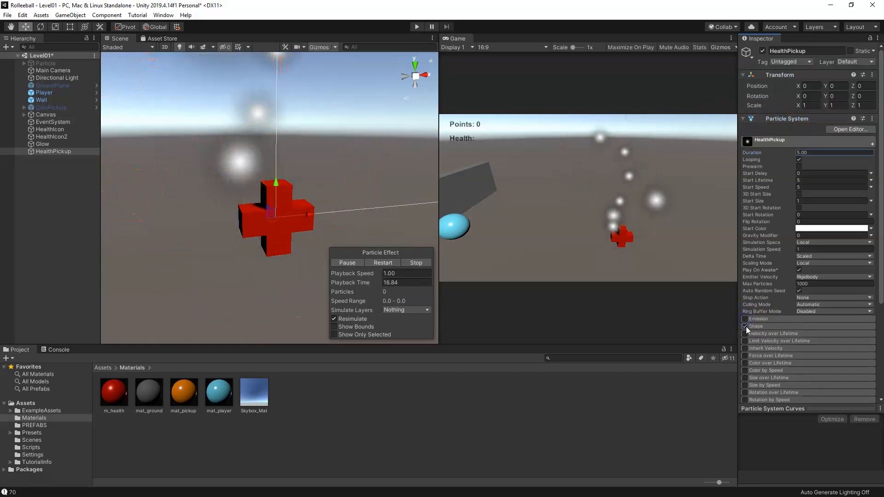
click(759, 142)
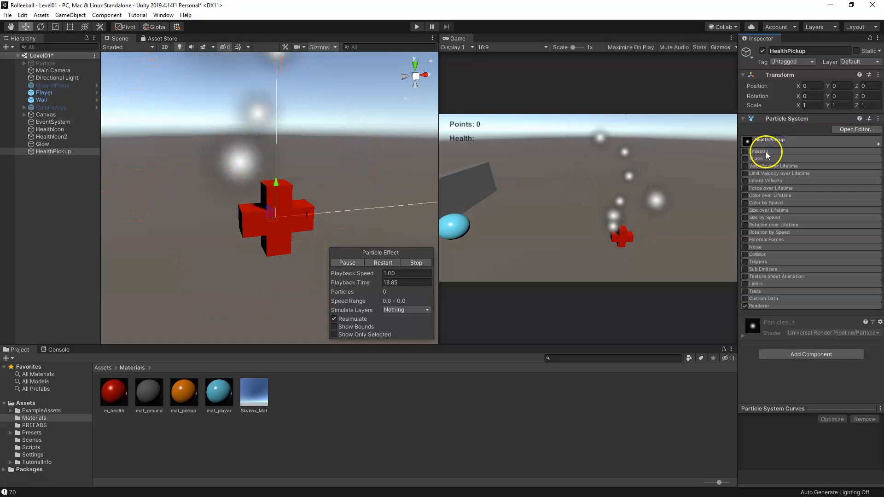
click(745, 306)
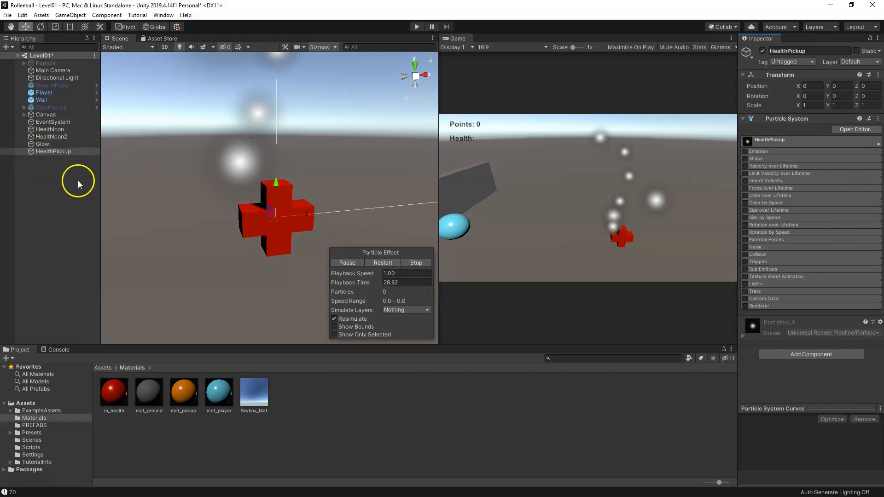
Step: Make HealthIcon, HealthIcon2 and Glow children of HealthPickup and stop the particle preview
click(50, 130)
ctrl+click(63, 136)
mouse_move(67, 133)
mouse_down()
mouse_move(60, 151)
mouse_move(43, 130)
mouse_move(57, 137)
mouse_up()
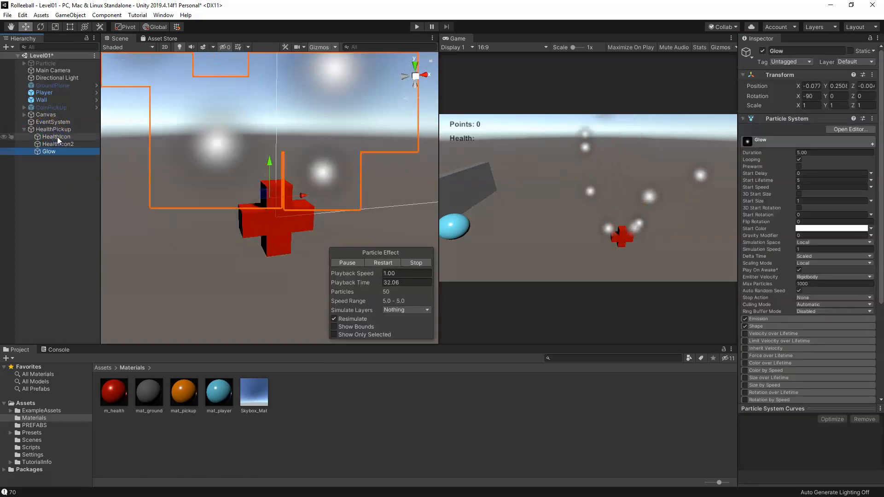
click(65, 130)
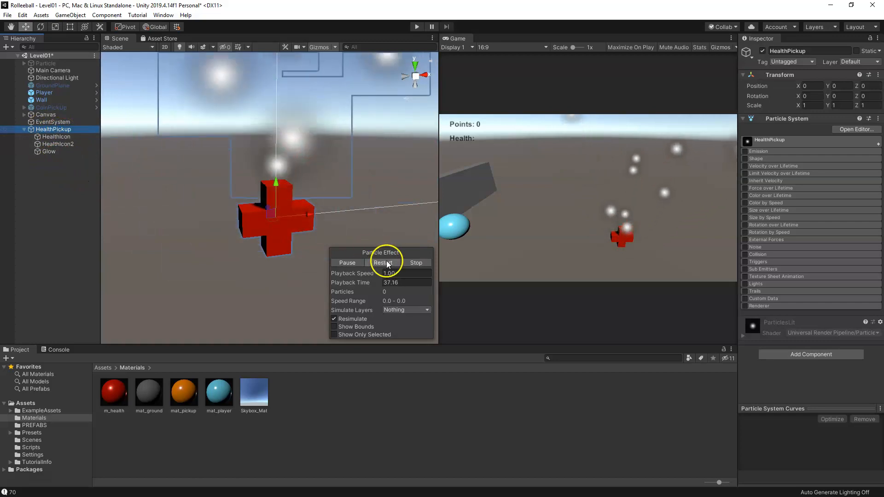
click(422, 264)
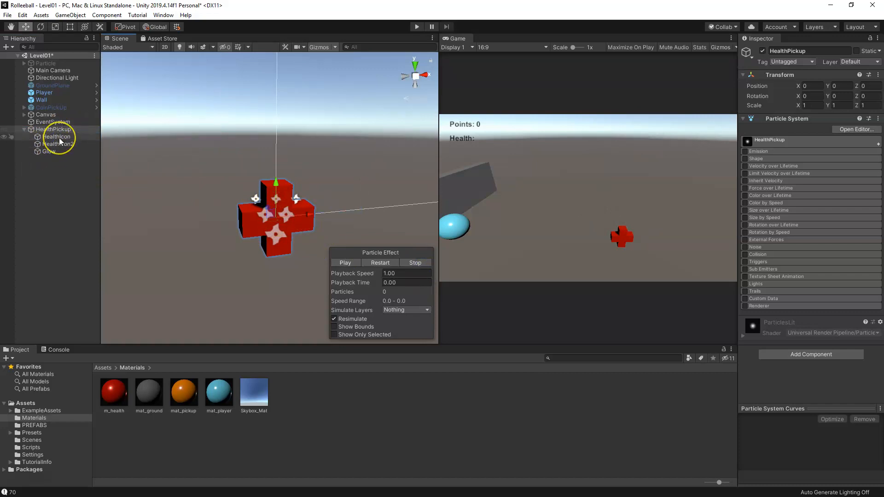
Step: Set the Glow child's Position to 0, 0, 0 in its Transform
click(54, 152)
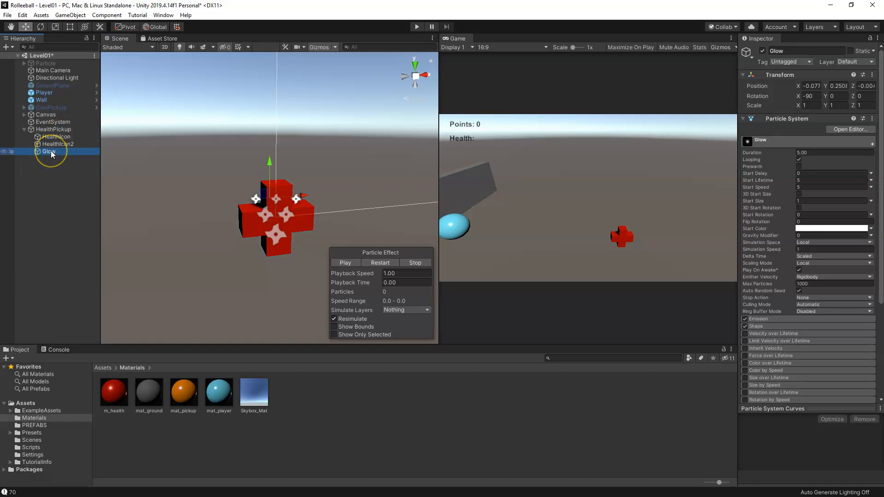
click(53, 130)
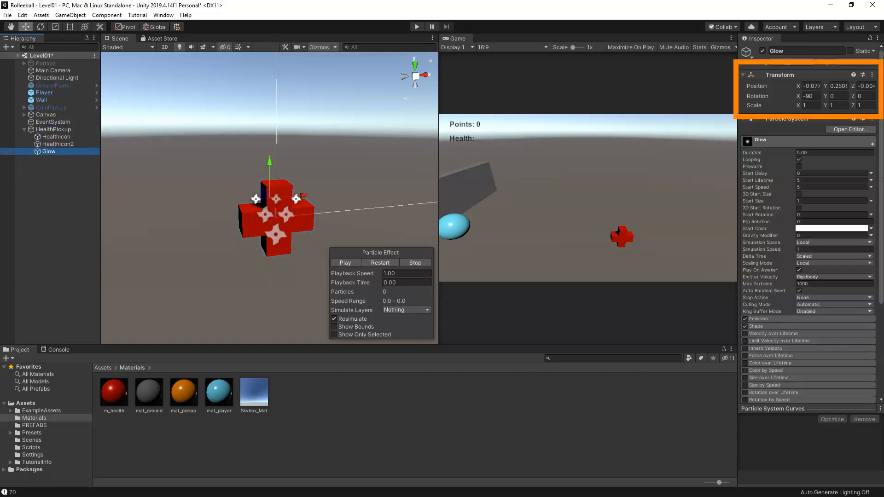
click(810, 86)
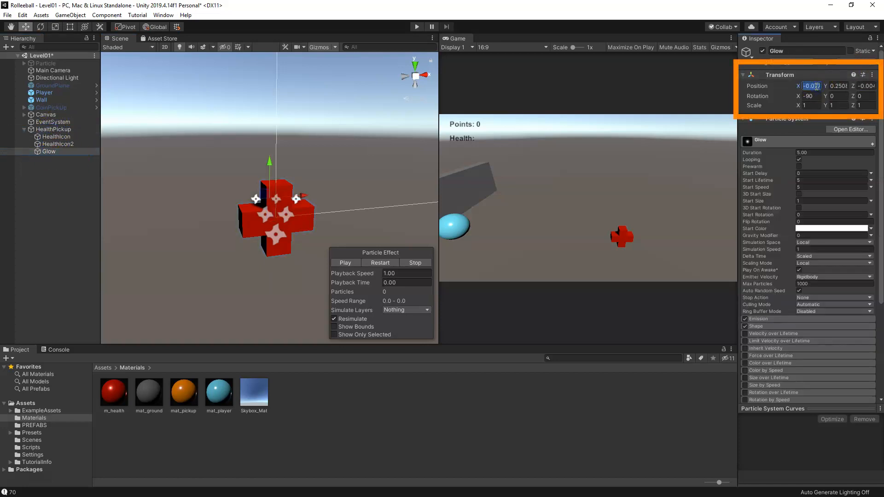
text(0)
click(841, 87)
text(0)
click(863, 86)
text(0)
click(835, 96)
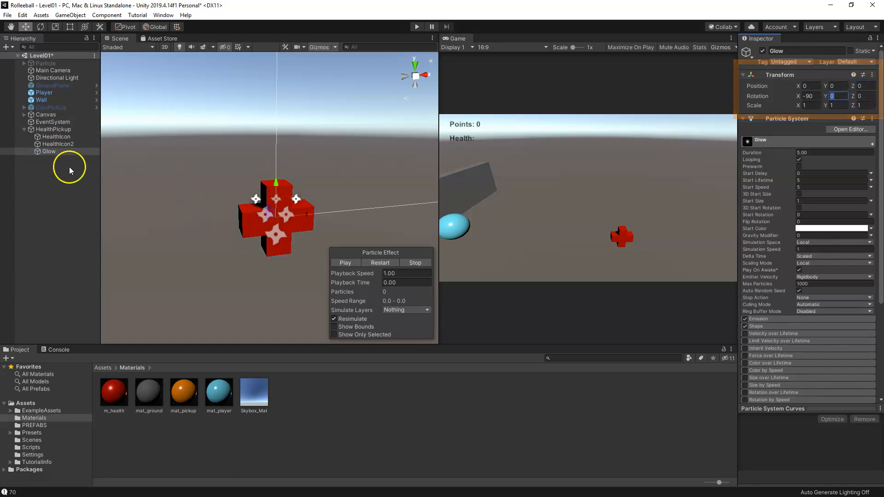
Step: Play Glow's particle preview, enable Prewarm, and set Start Lifetime to 1.5 and Start Speed to 0
click(363, 265)
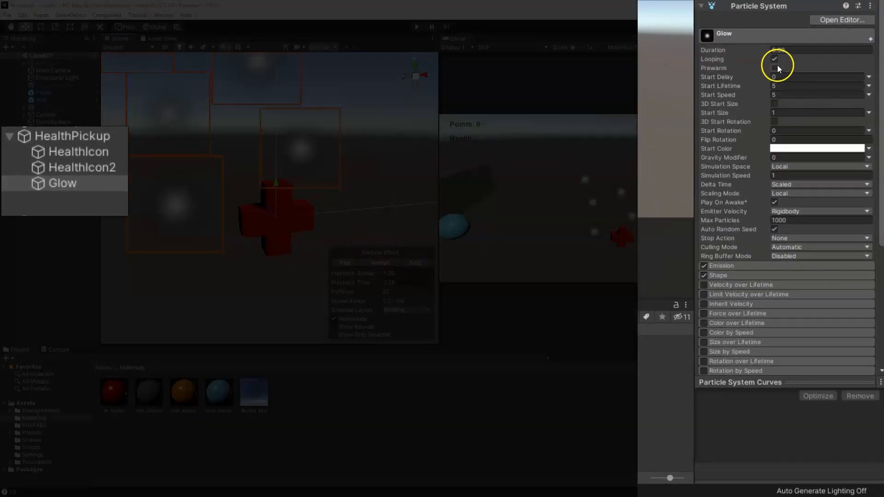
click(716, 67)
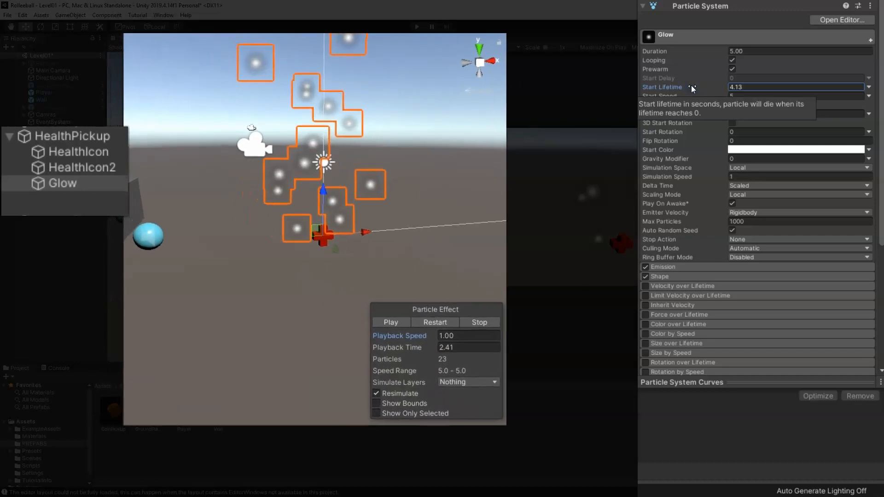
click(708, 92)
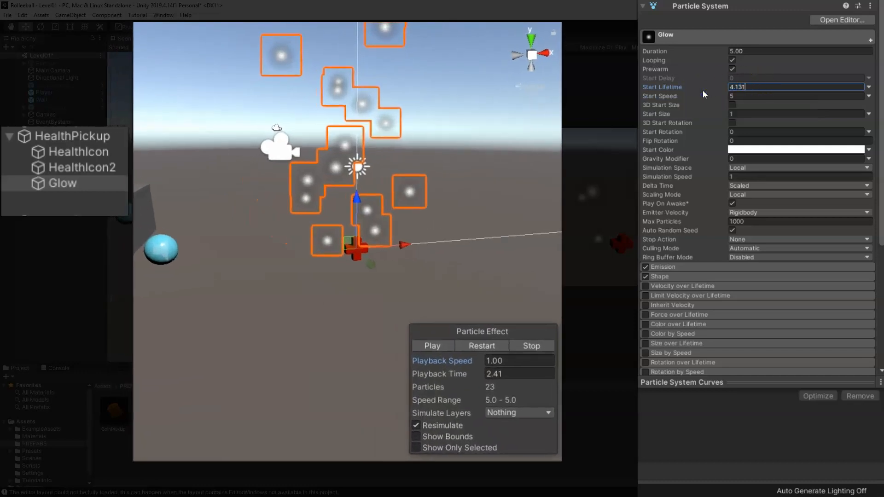
text(.)
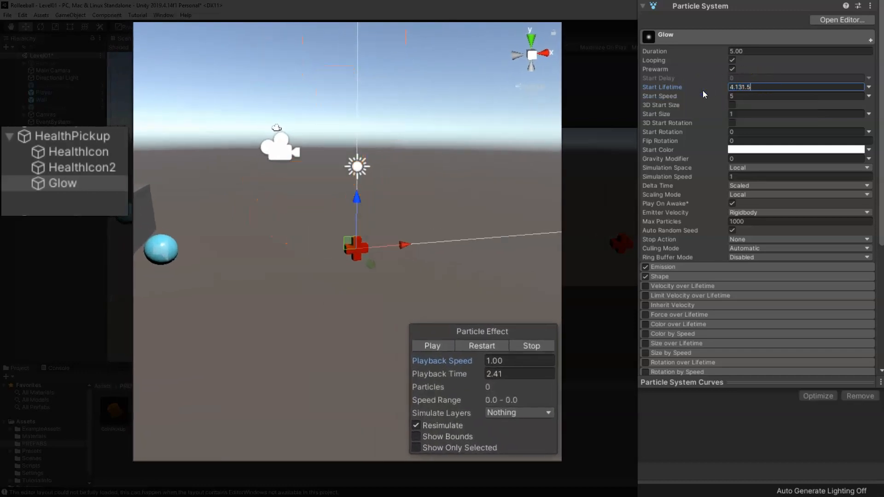
text(0.0001)
key(Return)
click(438, 346)
click(468, 346)
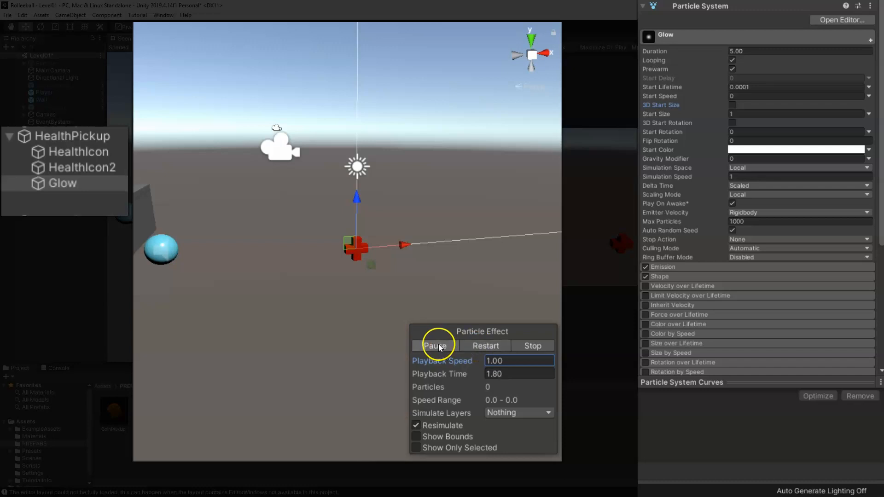
text(1.5)
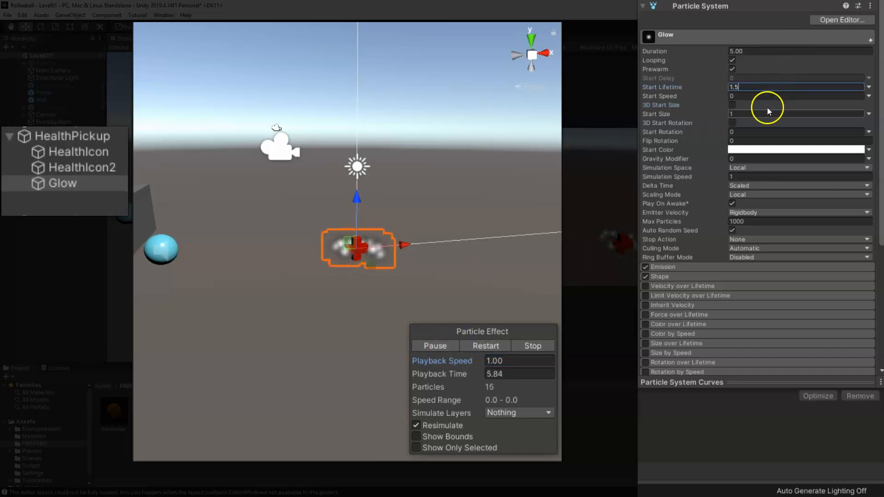
Step: Set the Start Size of Glow's particles to 3
scroll(384, 277, up, 5)
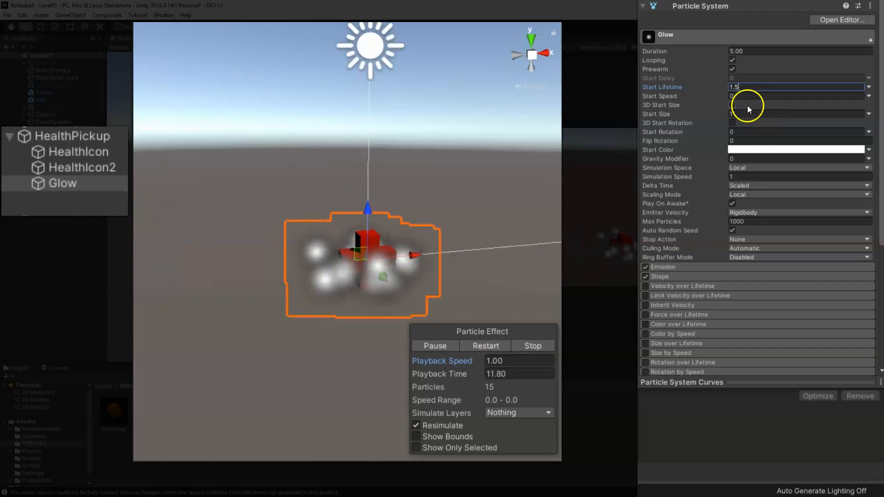
click(735, 113)
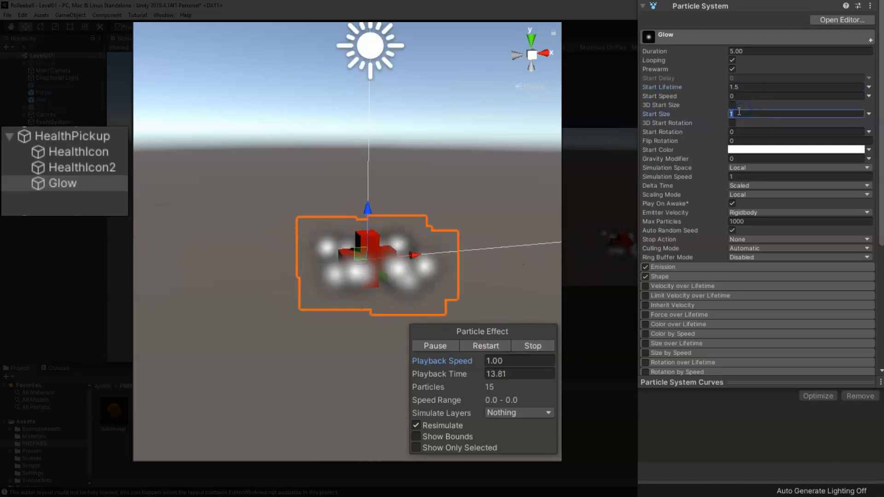
text(3)
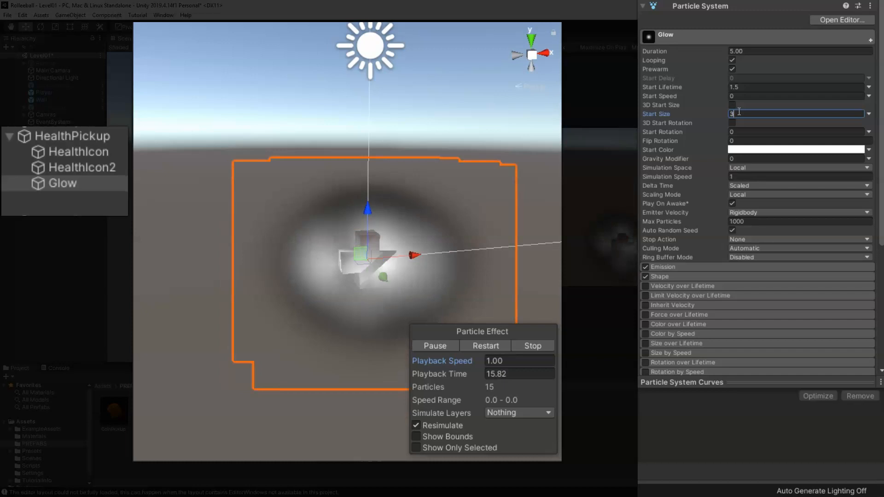
Step: Make Glow's Start Rotation Random Between Two Constants, with values of -180 and 180
click(760, 132)
click(868, 131)
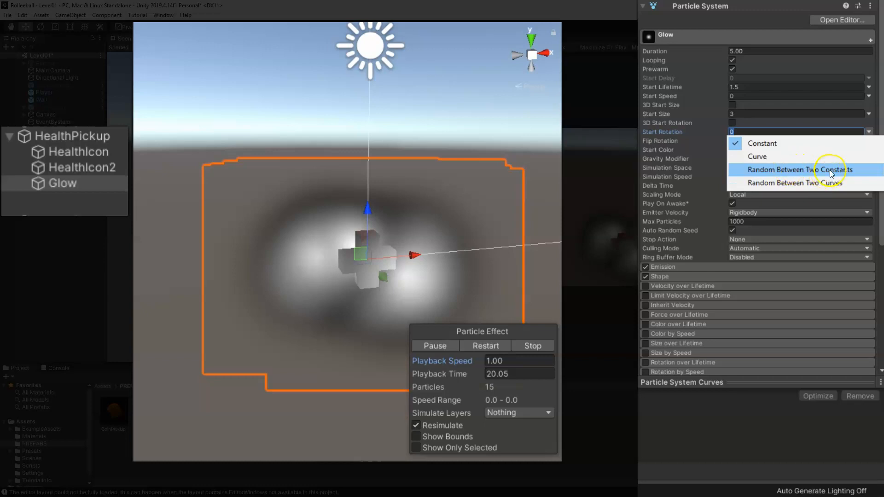
click(829, 170)
click(758, 131)
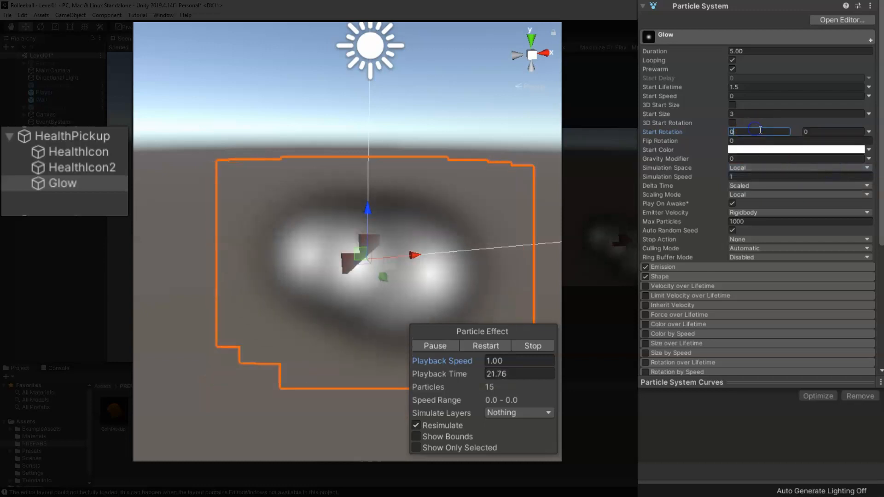
drag(760, 130, 691, 134)
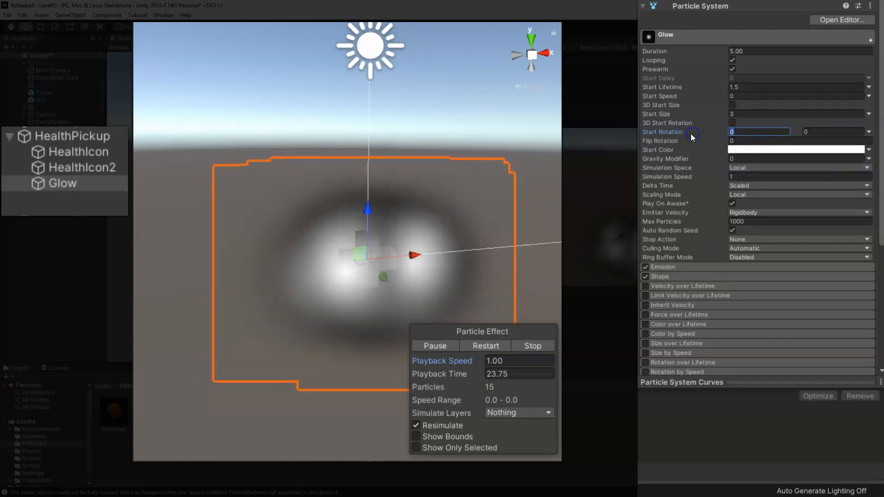
text(180)
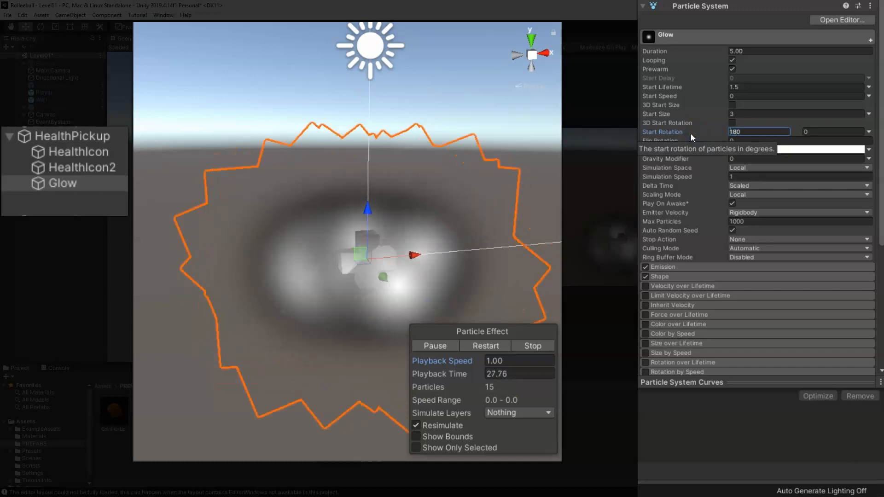
text(-)
key(Tab)
text(1)
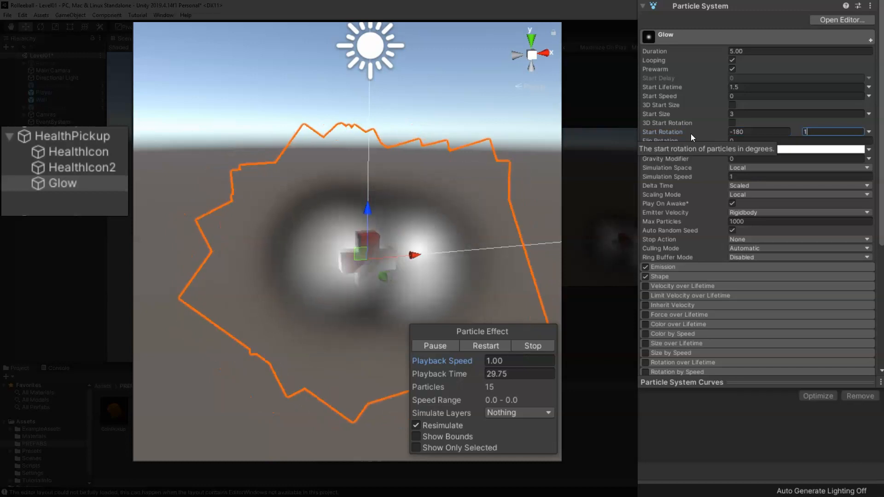
text(80)
key(Tab)
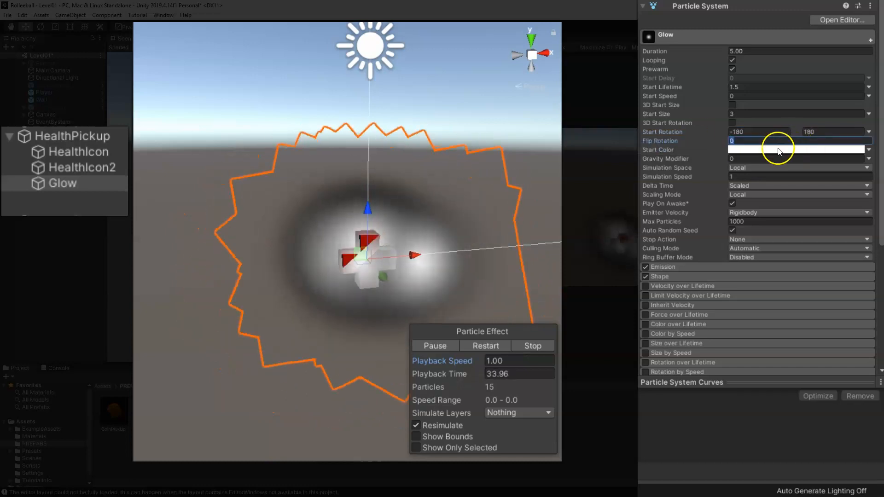
Step: Set Glow's Start Color to a light red, FF7575, with an alpha of 72
click(851, 149)
mouse_move(523, 210)
mouse_down()
mouse_move(486, 193)
mouse_move(496, 160)
mouse_up()
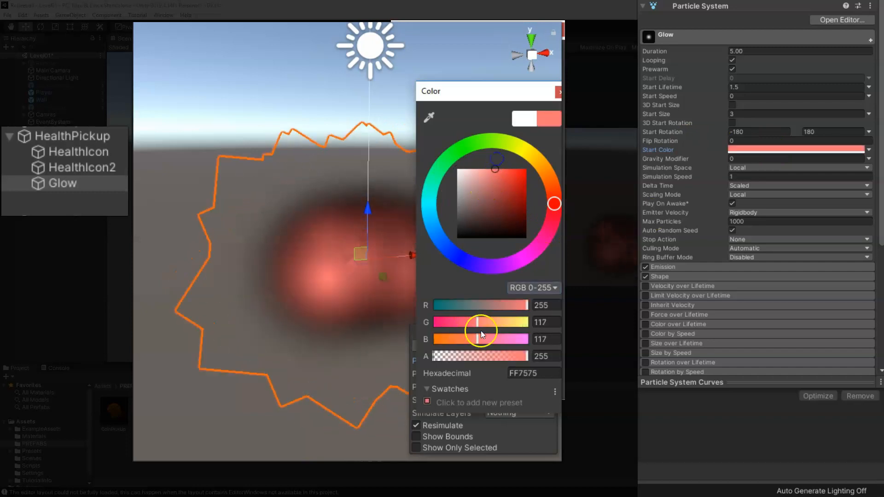
drag(481, 353, 460, 352)
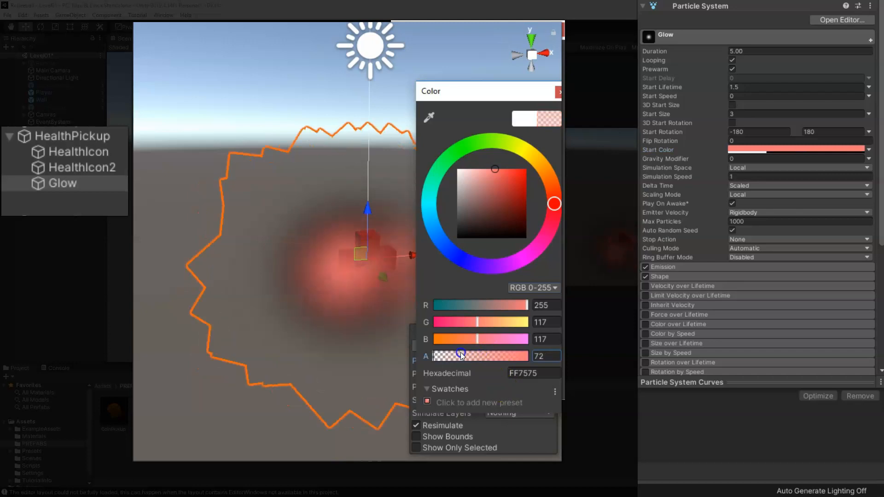
Step: Close the colour picker and change Glow's Scaling Mode to Hierarchy
click(737, 159)
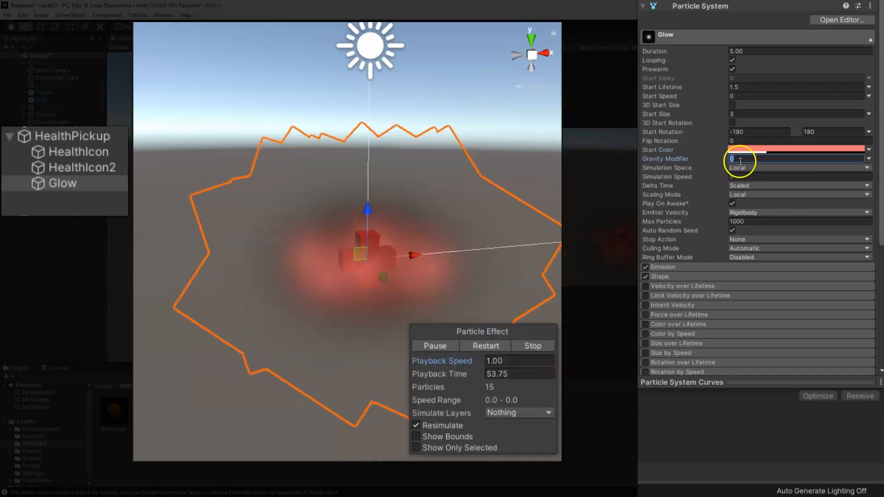
click(744, 195)
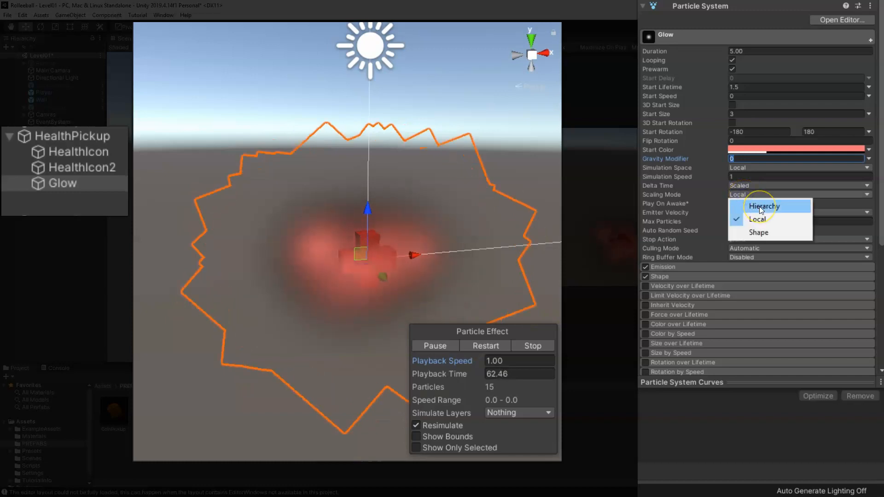
click(759, 206)
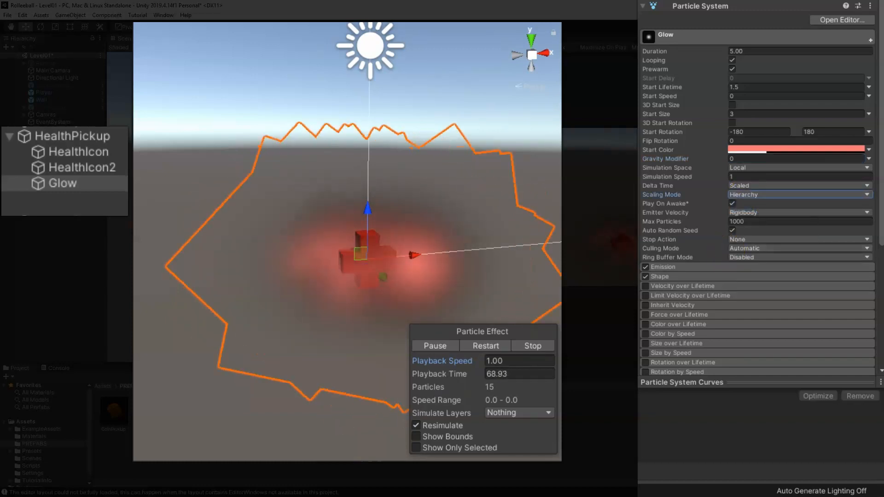
Step: Expand Glow's Emission module and set Rate over Time to 2
click(671, 266)
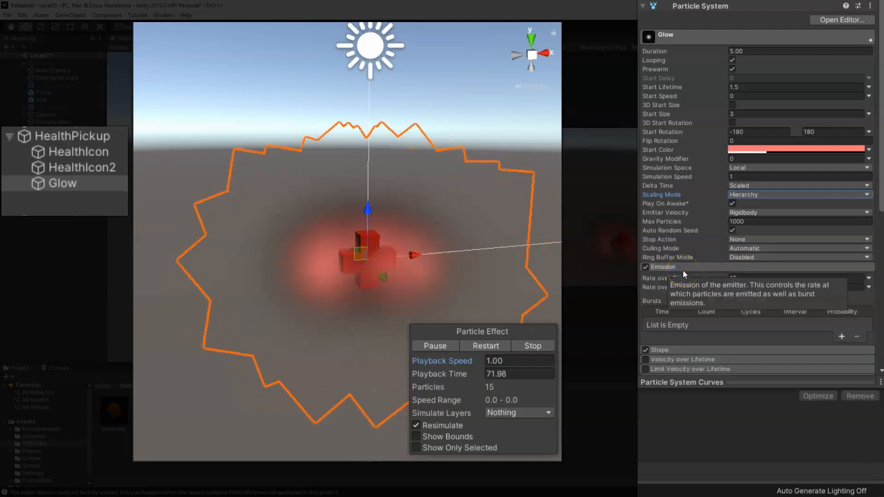
click(697, 278)
text(2)
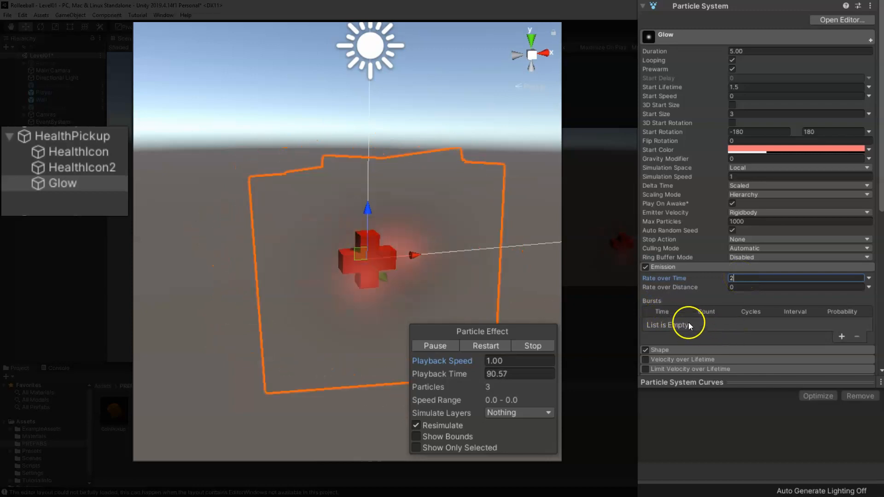
Step: Add a burst to Glow's Emission module with a Count of 0, keeping its default Cycles, Interval and Probability
click(846, 336)
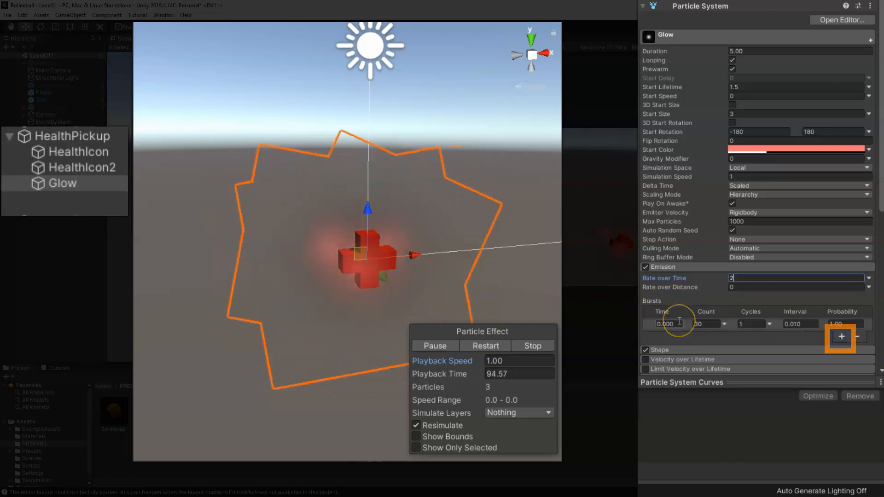
click(712, 325)
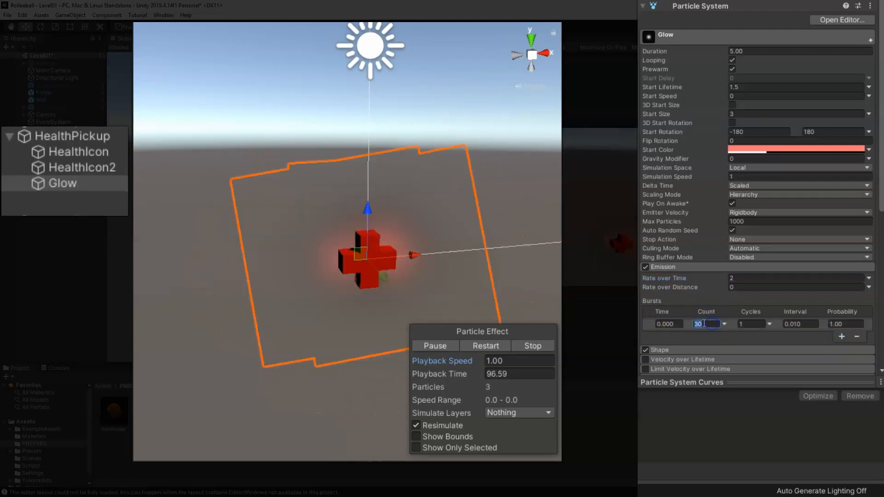
text(0)
click(752, 322)
click(790, 323)
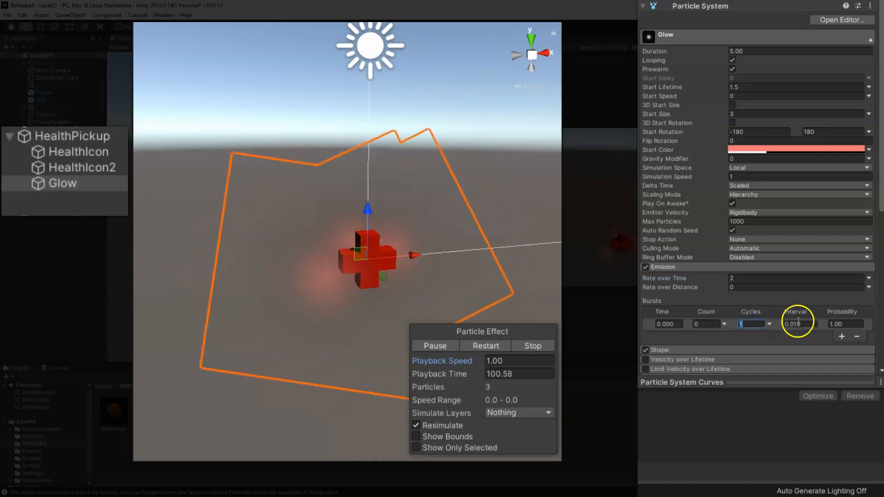
click(847, 322)
Step: Disable Glow's Shape module and enable its Color over Lifetime module
scroll(713, 286, down, 5)
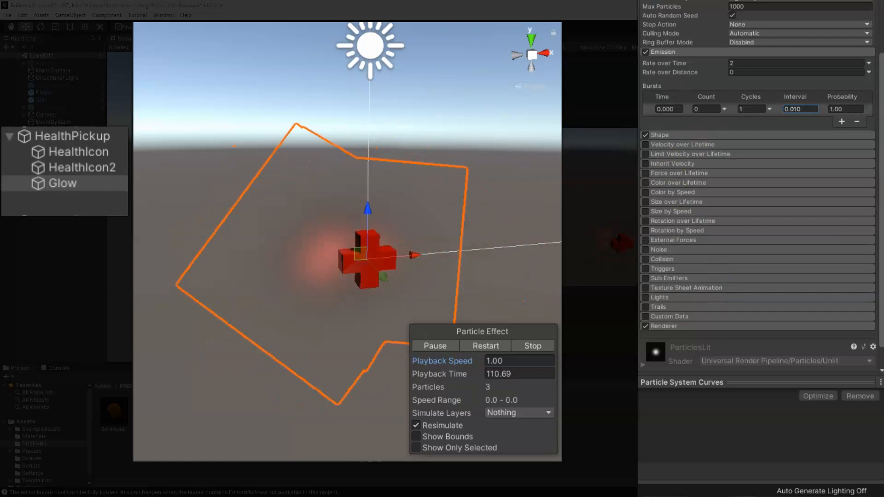
click(645, 135)
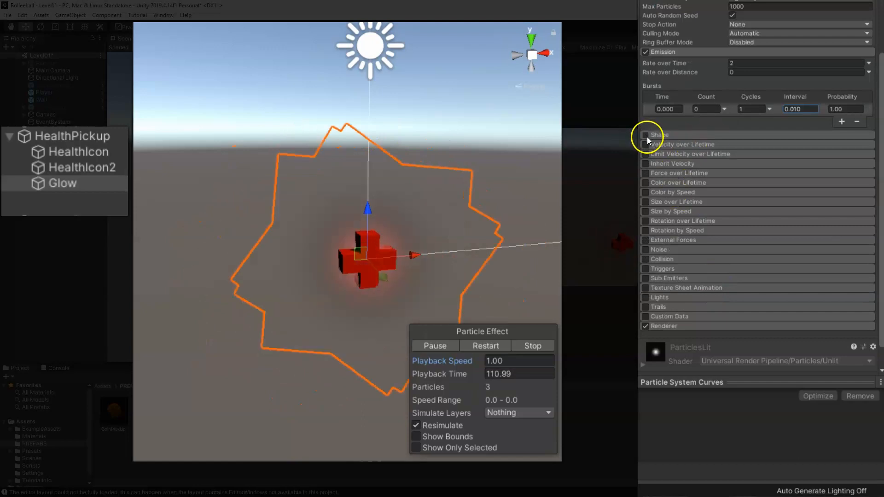
click(670, 183)
click(645, 183)
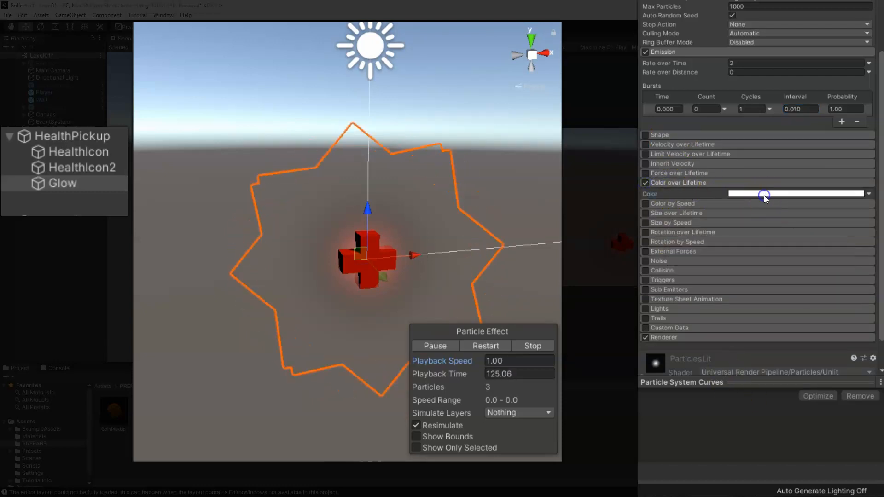
Step: Open Glow's Color over Lifetime gradient and add a colour key and an alpha key near the middle, at about 49%
click(796, 194)
drag(865, 65, 776, 211)
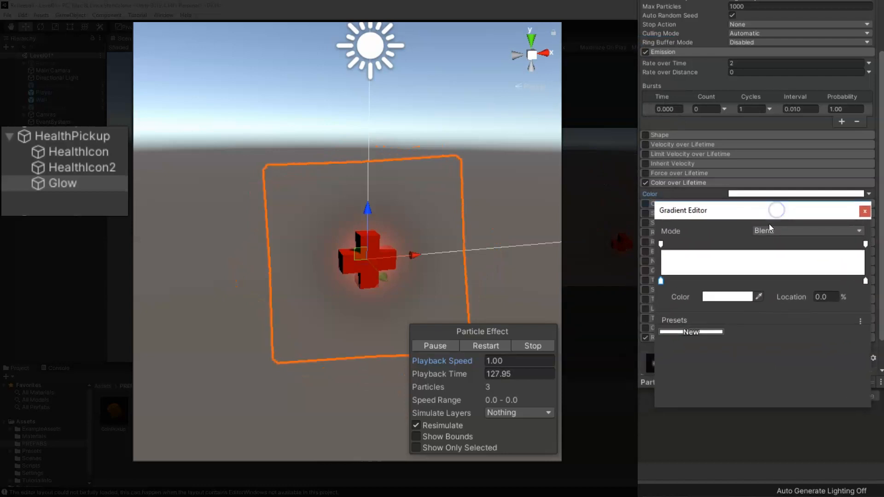
drag(730, 210, 726, 218)
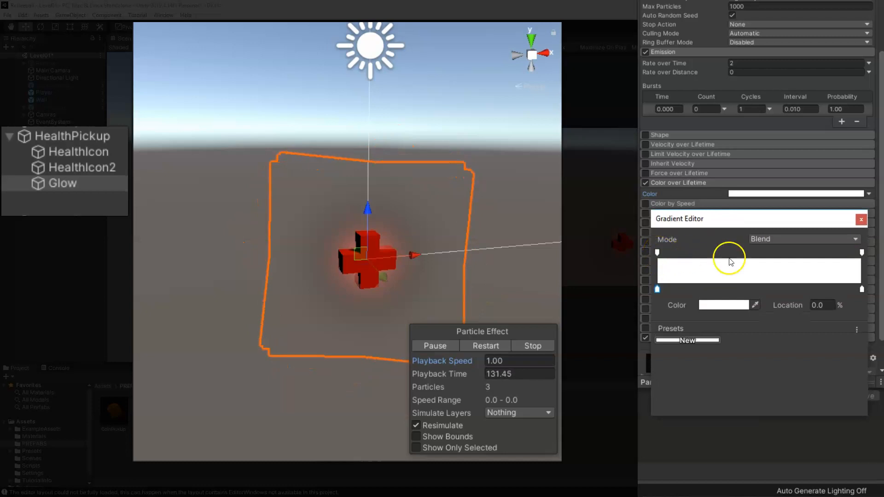
click(760, 281)
click(761, 286)
drag(761, 287, 757, 287)
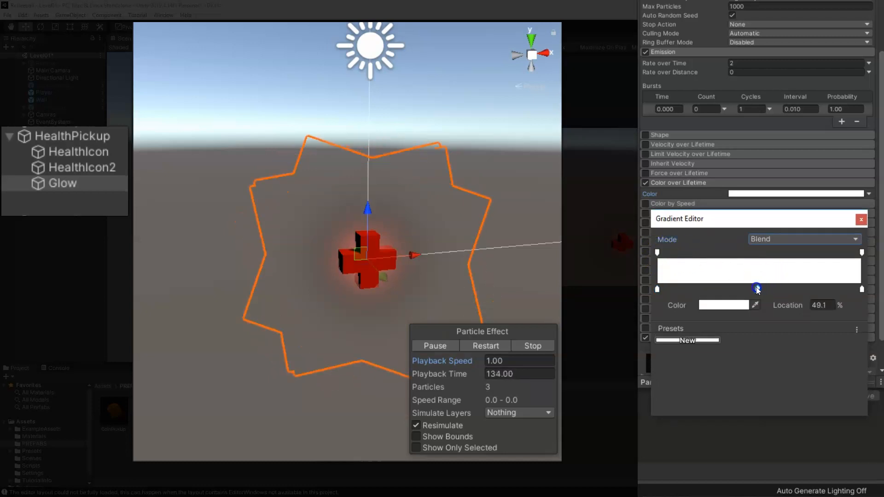
click(757, 253)
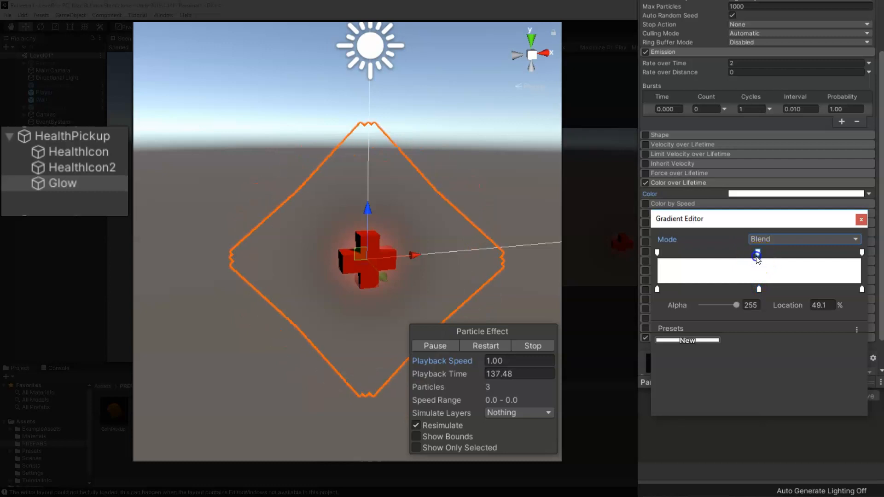
click(758, 253)
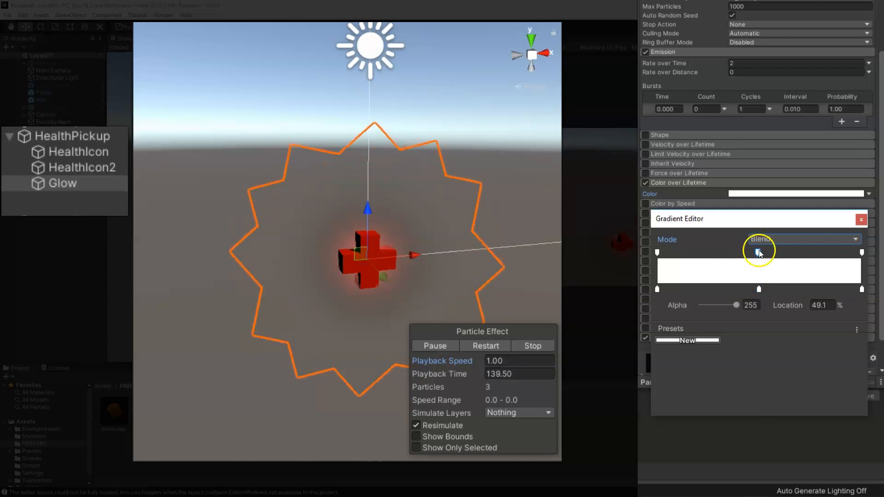
Step: Set the alpha of the gradient's first and last alpha keys to 0
click(656, 252)
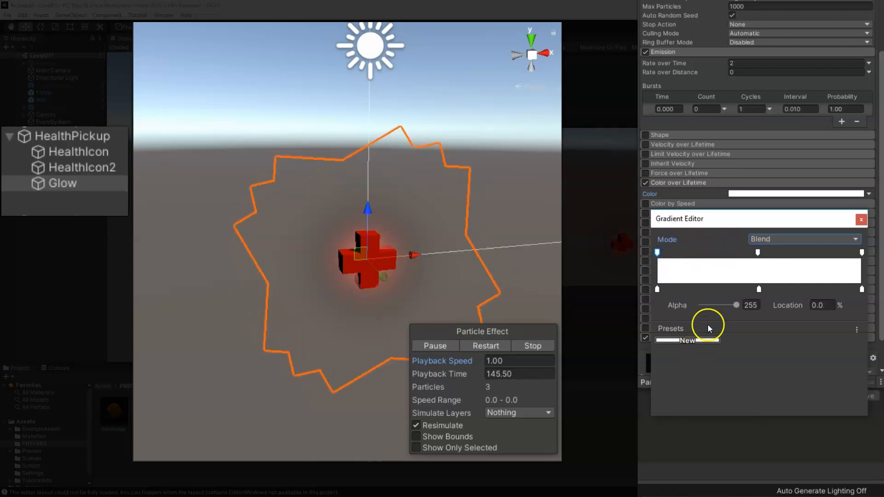
drag(736, 305, 700, 305)
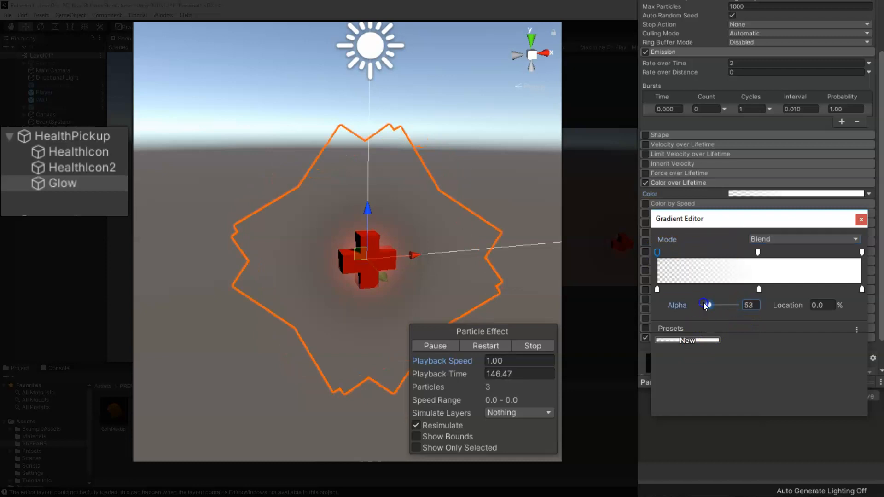
click(861, 252)
drag(737, 305, 699, 306)
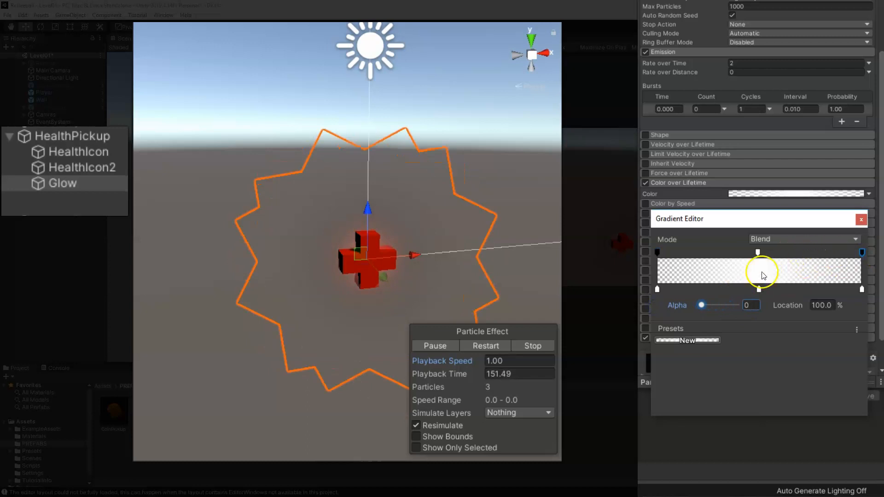
Step: Spread three alpha keys around the gradient's middle, the last at 61.2% with alpha 245, and close the Gradient Editor
click(759, 289)
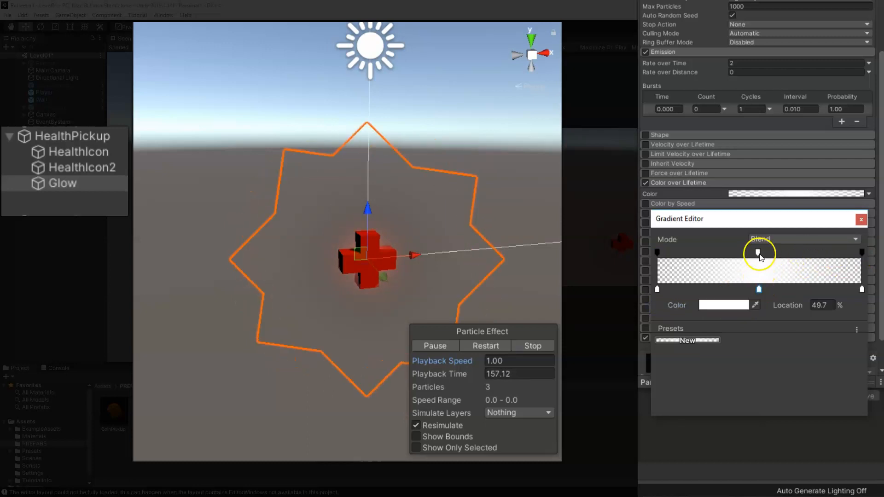
drag(758, 253, 781, 255)
click(754, 255)
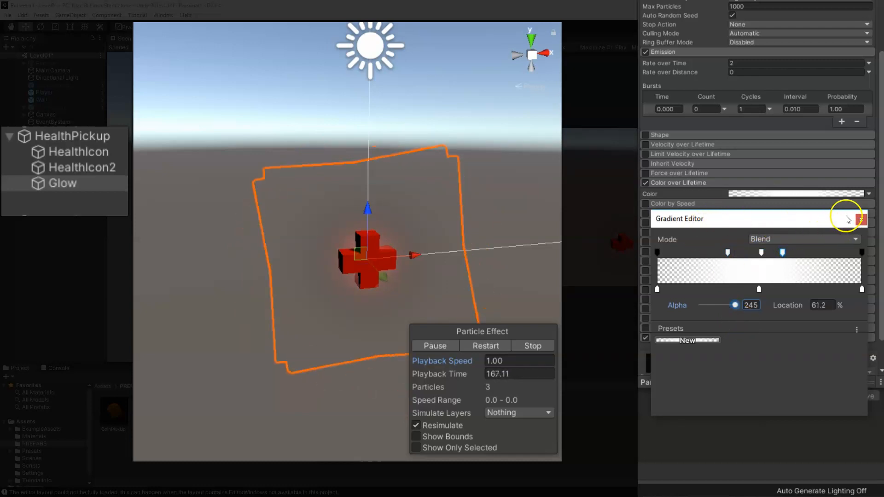
click(860, 219)
Step: Enable Glow's Size over Lifetime and reshape its curve into a nearly straight rise from 0 to 1.0 by about 0.2
click(646, 213)
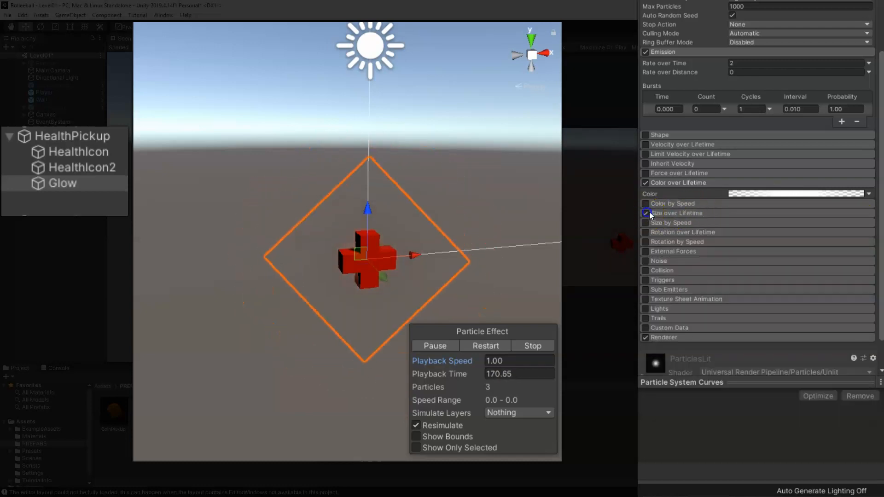
click(678, 212)
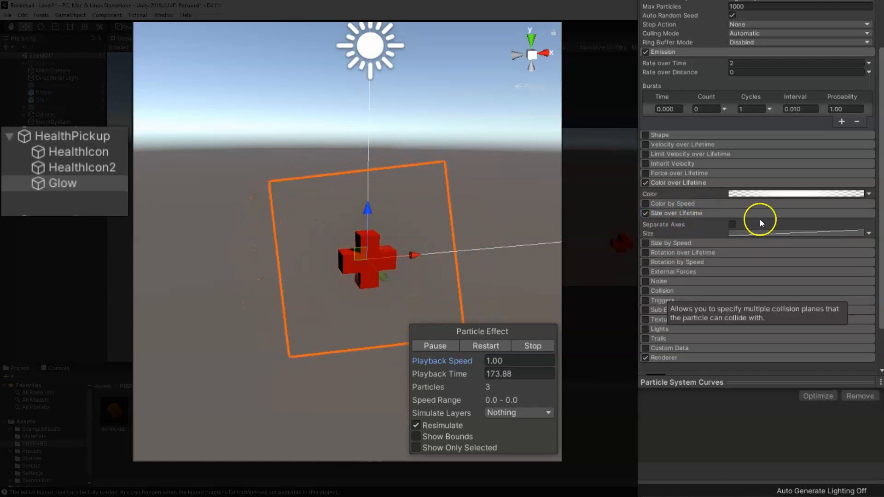
click(771, 233)
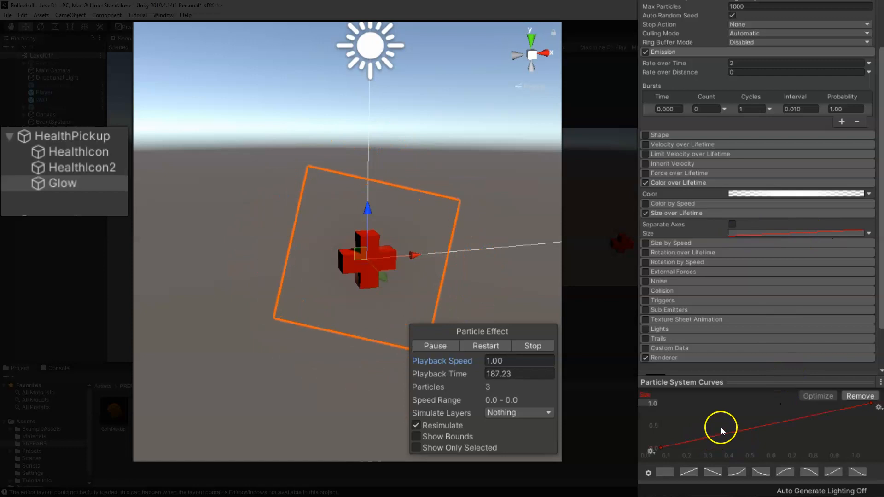
drag(869, 405, 688, 405)
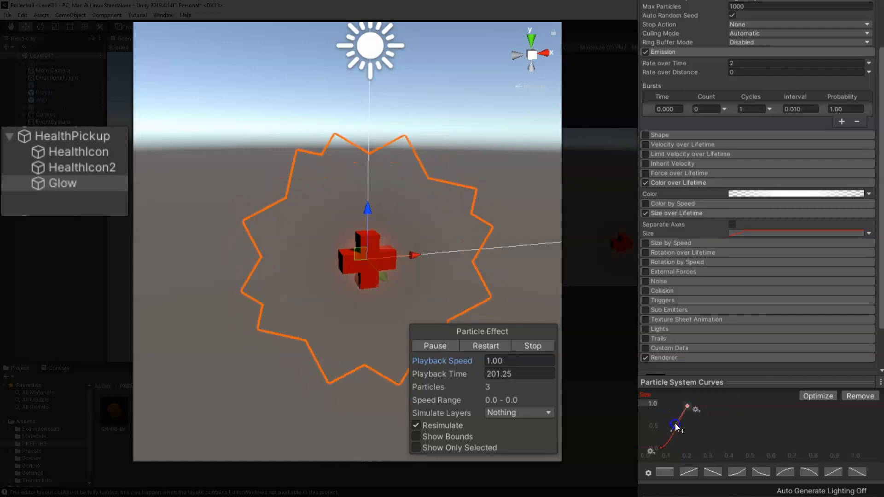
drag(654, 450, 672, 431)
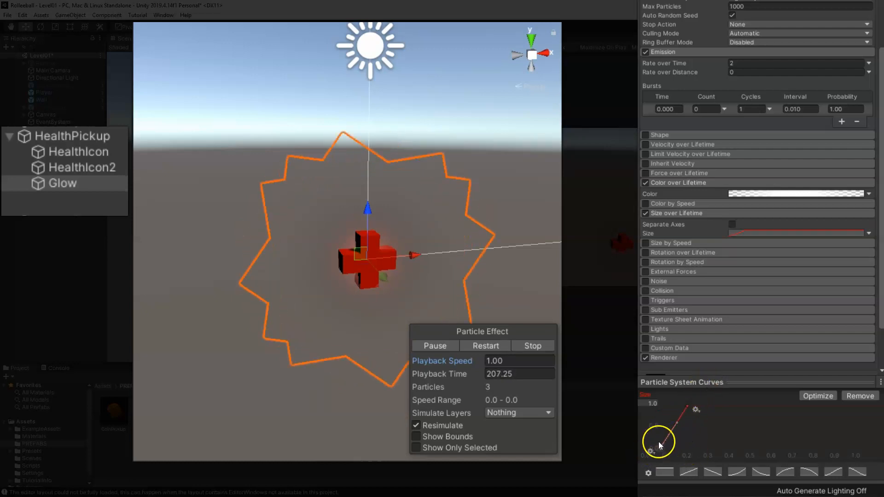
drag(689, 406, 690, 405)
click(670, 428)
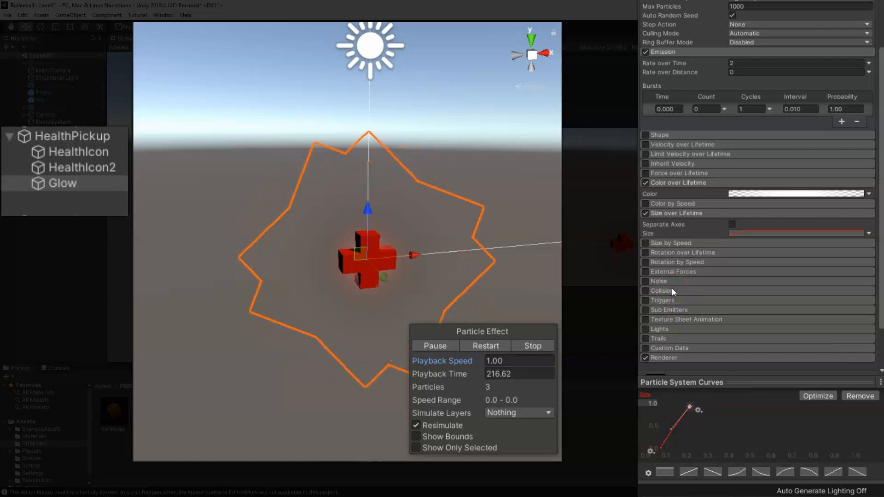
click(678, 213)
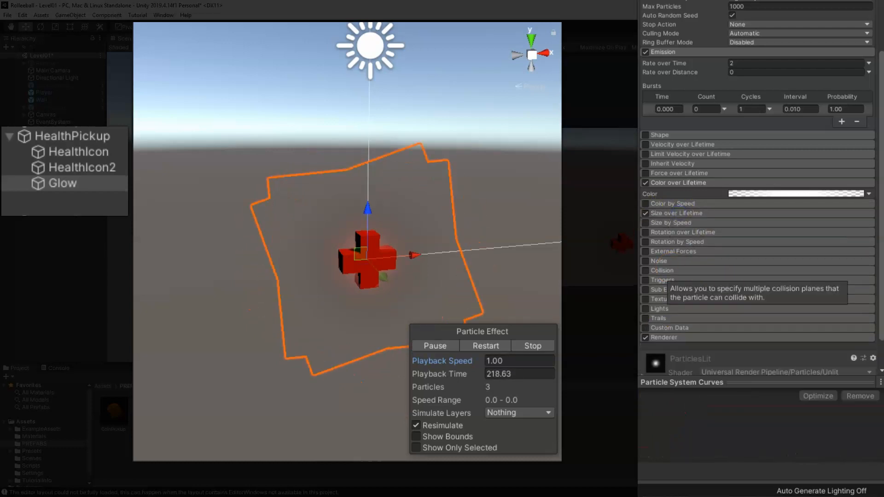
Step: In Glow's Renderer module, set Max Particle Size to 2 and Order in Layer to 5
scroll(731, 228, down, 2)
click(683, 302)
scroll(685, 303, down, 10)
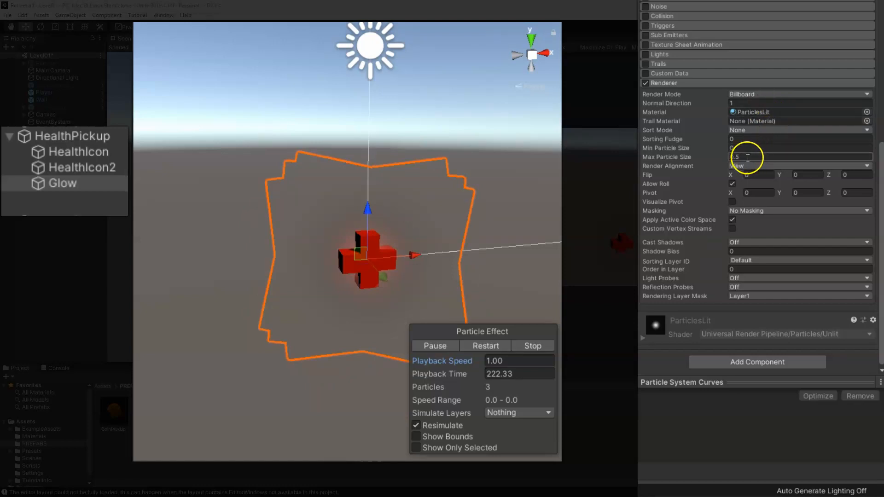
drag(706, 161, 780, 161)
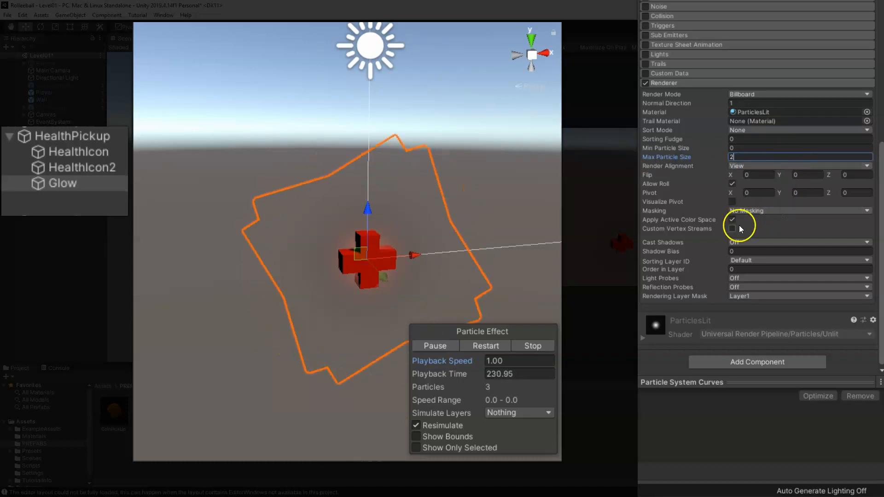
click(736, 268)
text(5)
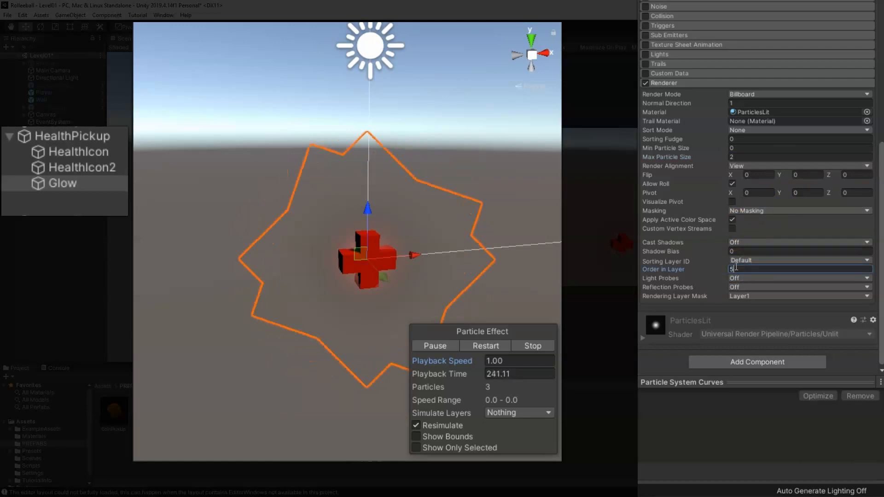
click(170, 328)
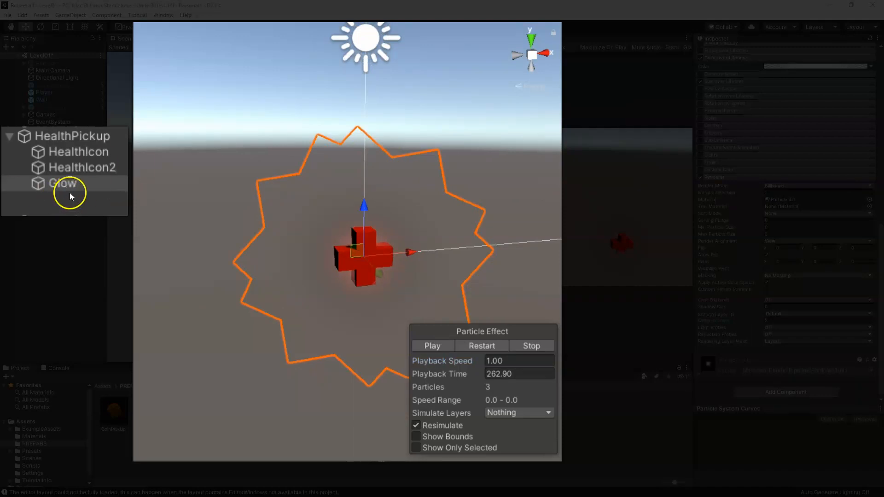
Step: Duplicate Glow under HealthPickup as Embers and restart its particle preview
right_click(73, 187)
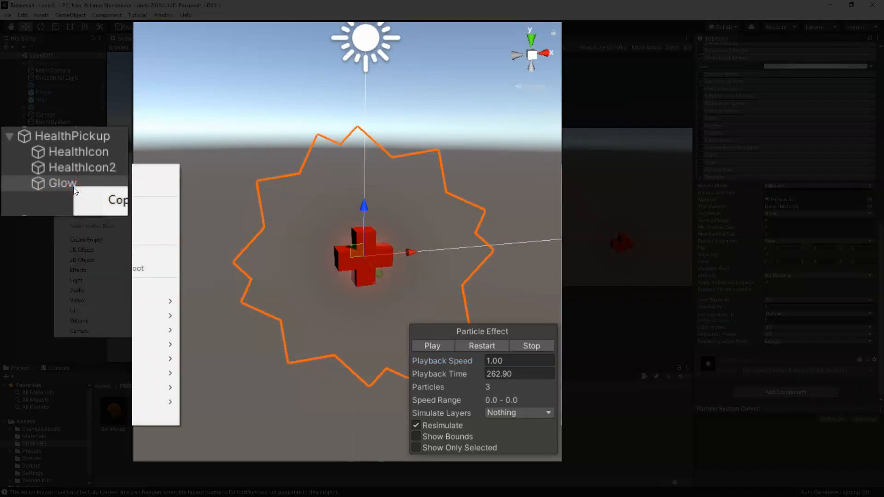
click(63, 184)
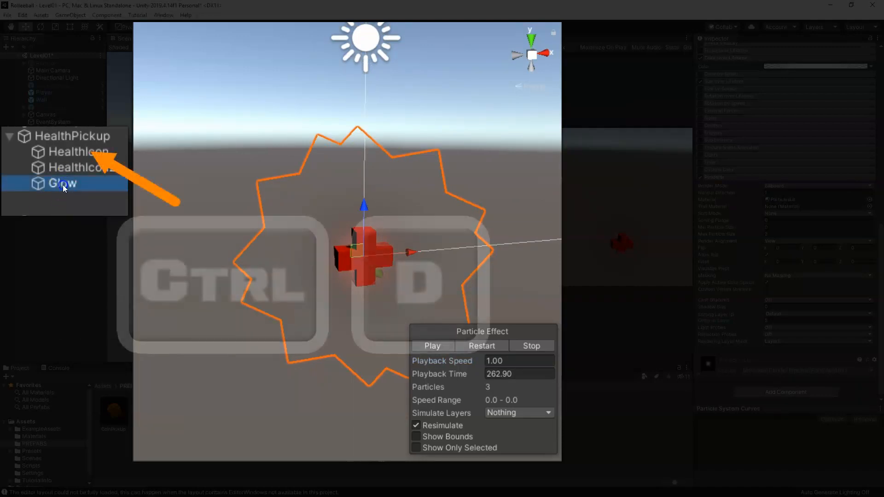
key(ctrl+d)
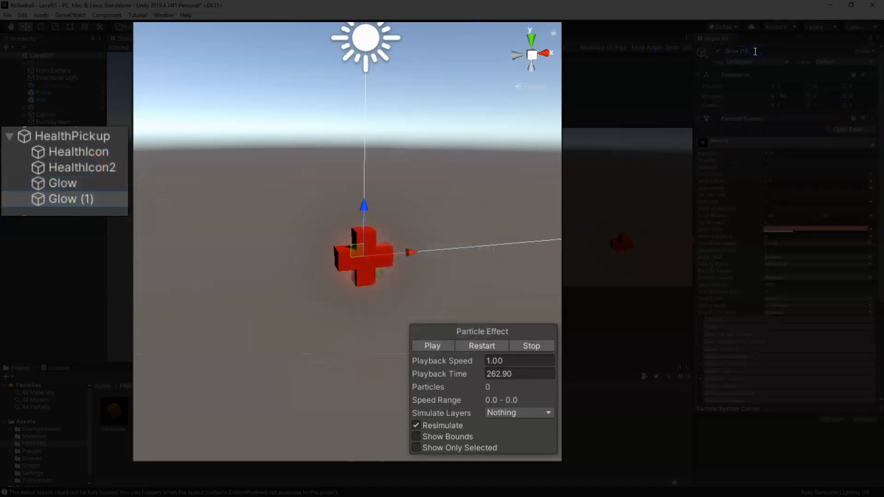
click(755, 51)
text(Em)
key(Return)
click(472, 346)
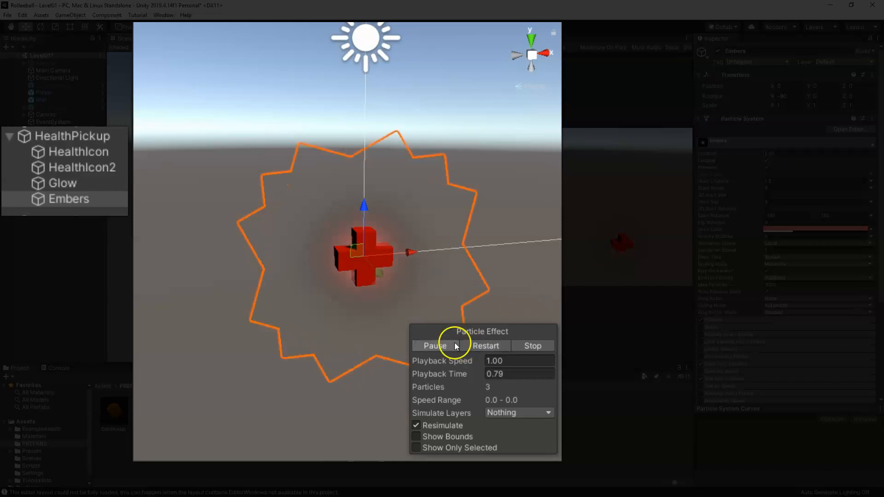
scroll(388, 259, up, 5)
scroll(405, 276, down, 5)
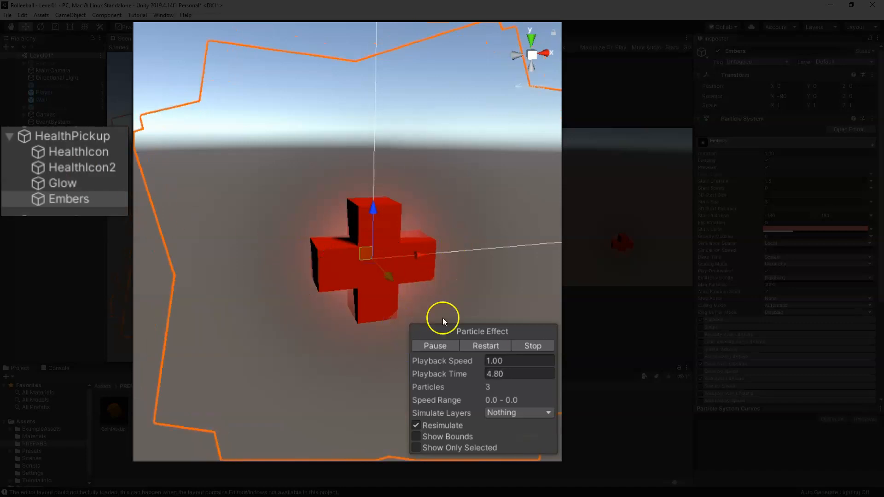
Step: Set Embers' Start Lifetime to Random Between Two Constants, 0.5 and 0.8
click(786, 152)
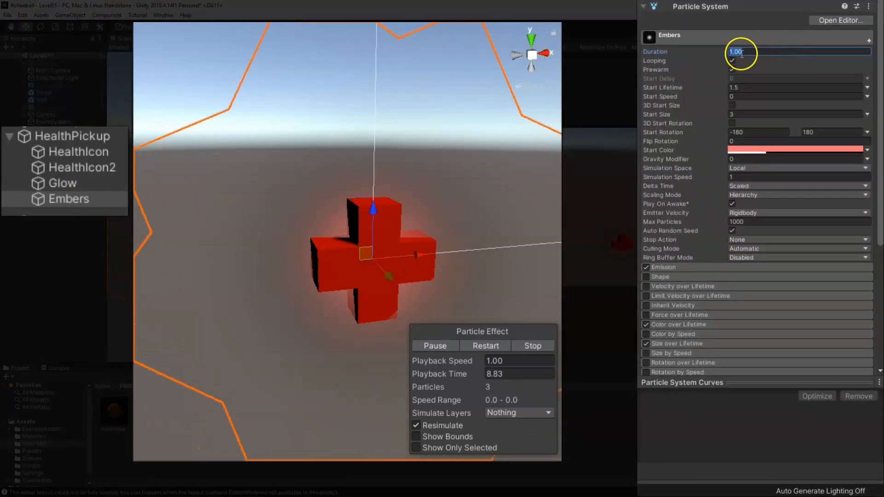
click(736, 87)
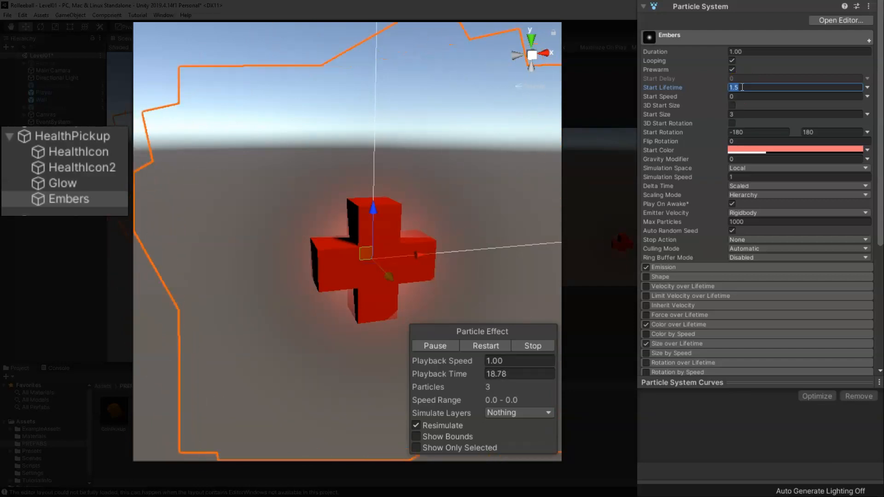
mouse_move(661, 92)
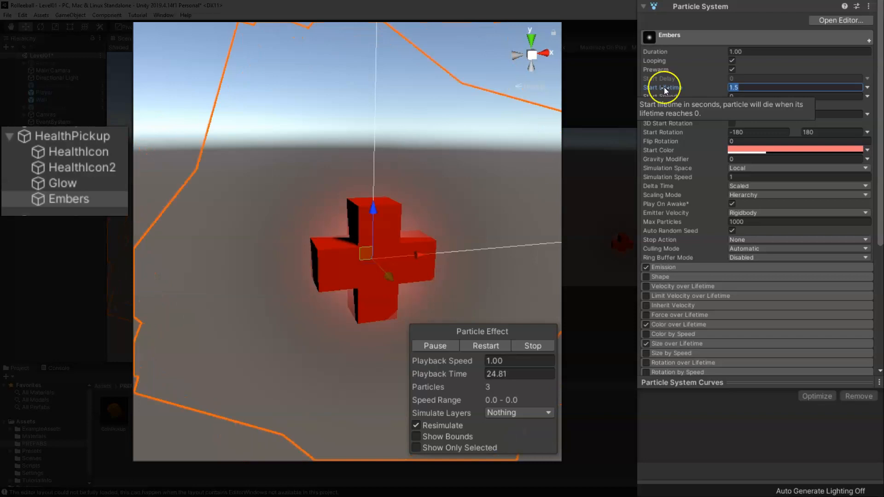
click(867, 87)
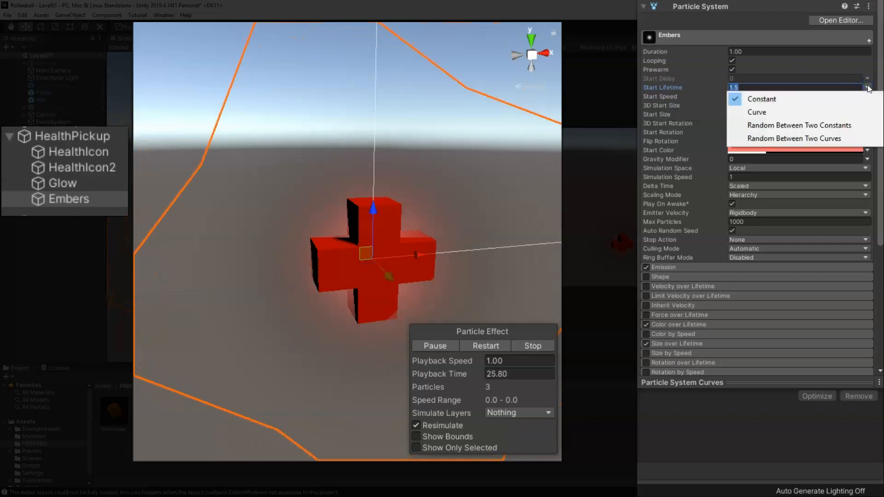
click(831, 127)
click(751, 87)
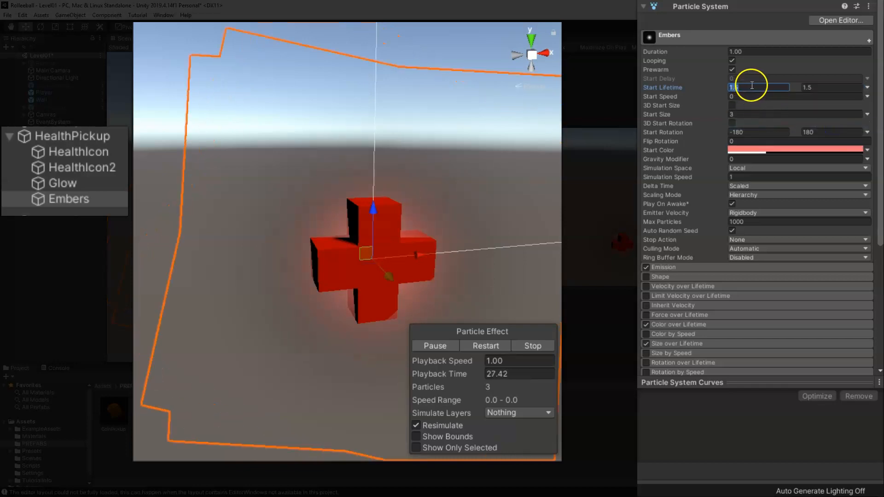
text(0.5)
key(Tab)
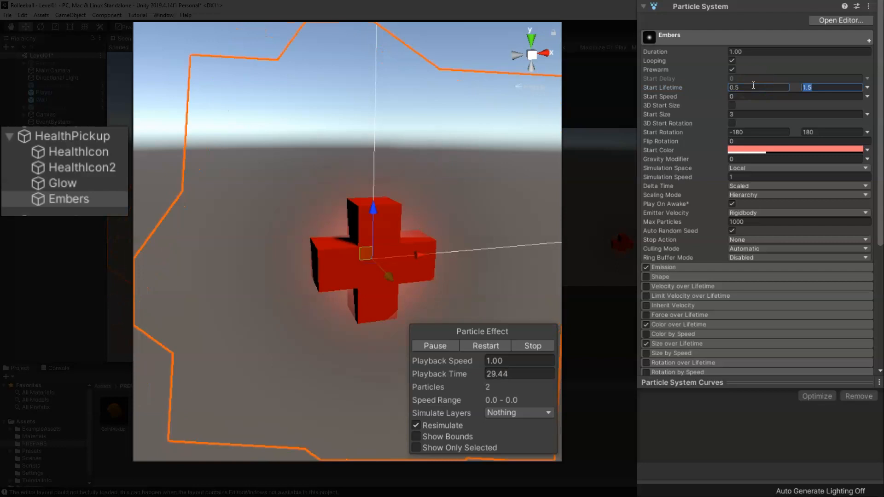
text(.8)
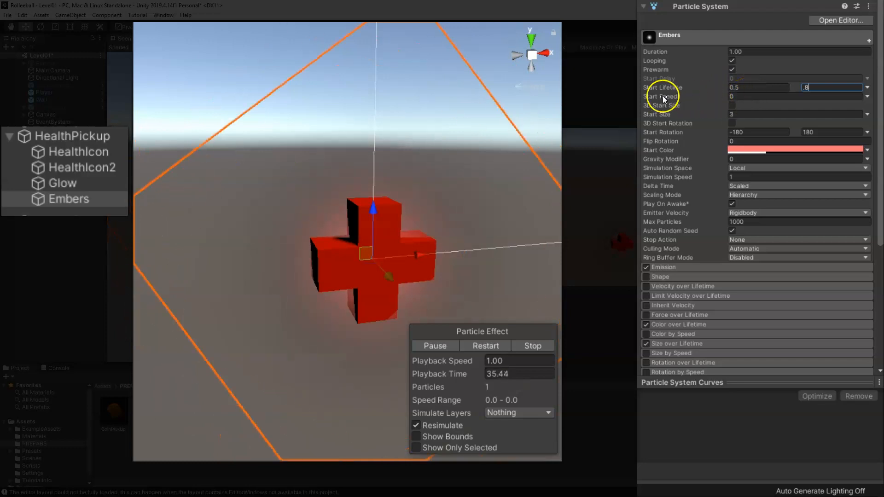
Step: Set Embers' Start Speed to Random Between Two Constants, 0.1 and 0.2
click(867, 96)
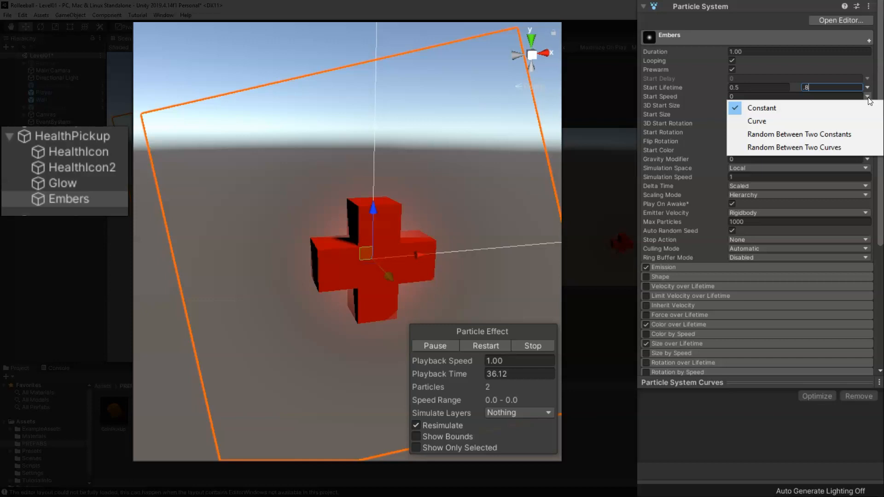
click(830, 134)
click(764, 96)
text(0.1)
key(Tab)
key(BackSpace)
text(0.2)
key(Tab)
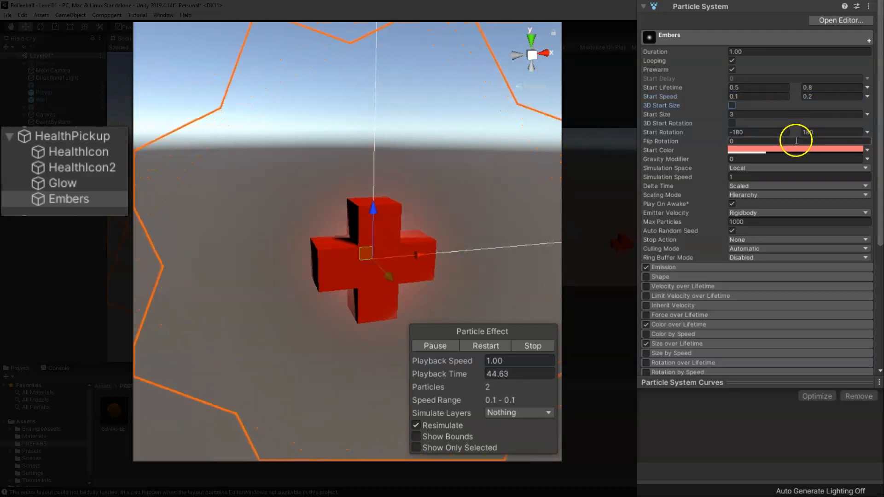
Step: Set Embers' Start Size to Random Between Two Constants, 0.2 and 0.3
key(Tab)
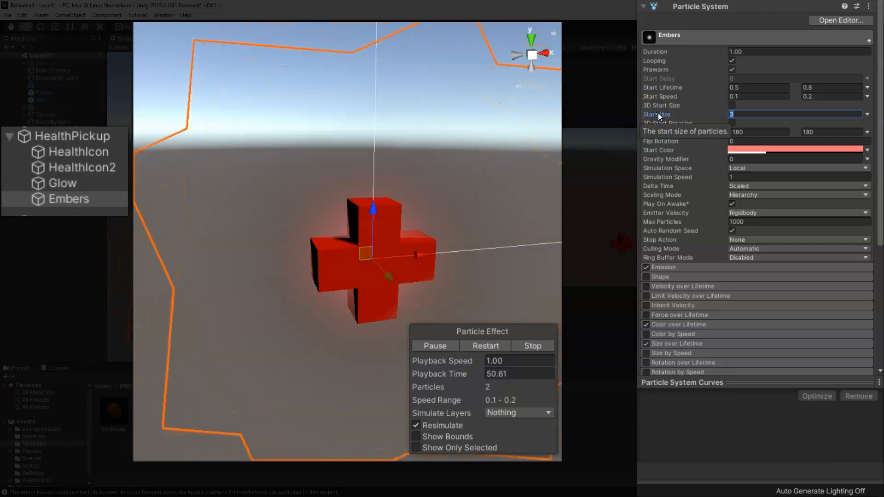
click(867, 115)
click(811, 148)
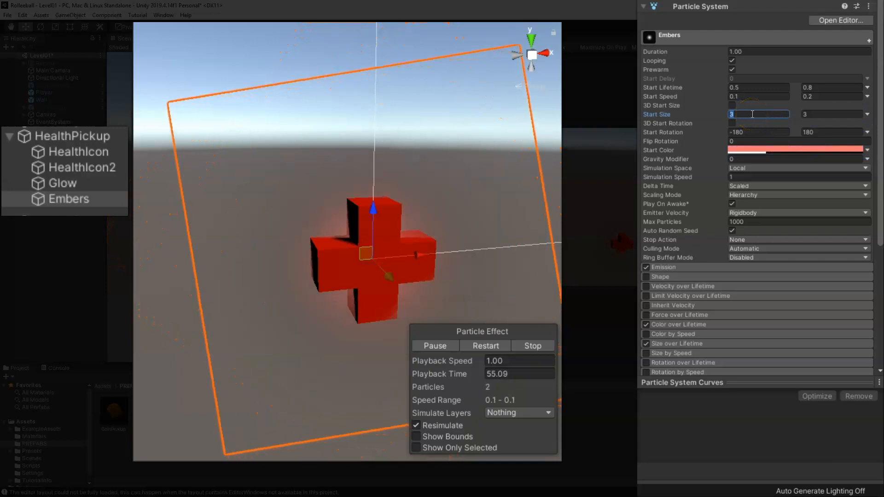
text(.2)
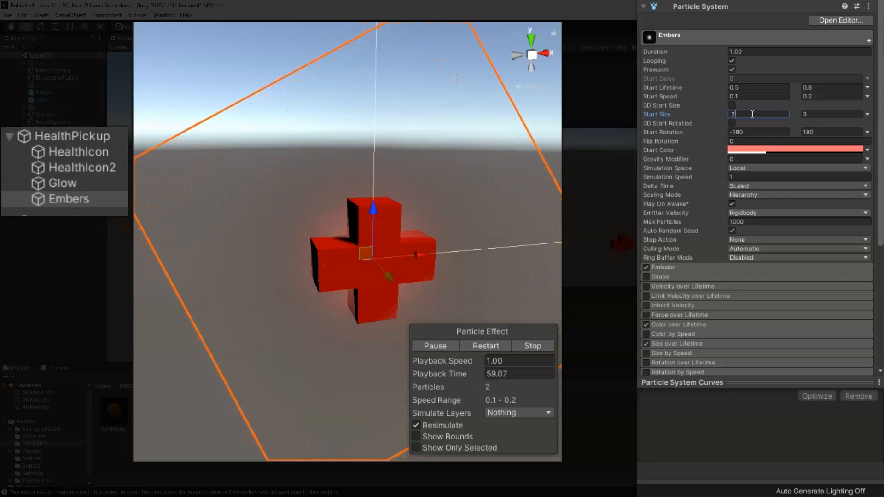
key(Tab)
text(.3)
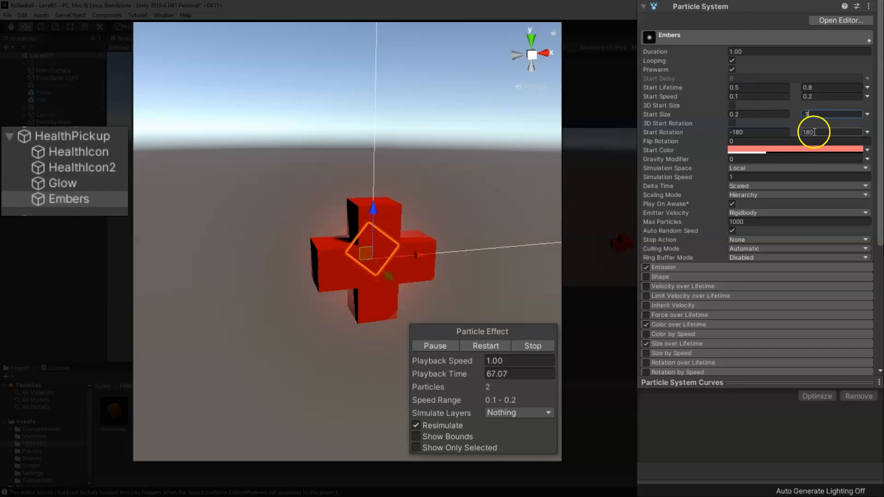
Step: Set Embers' Simulation Space to World and its Culling Mode to Always Simulate
click(747, 168)
click(766, 194)
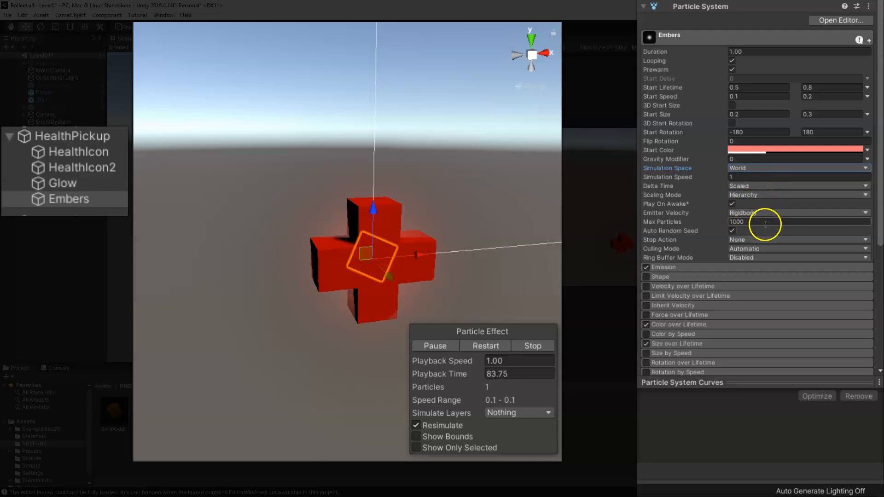
click(758, 249)
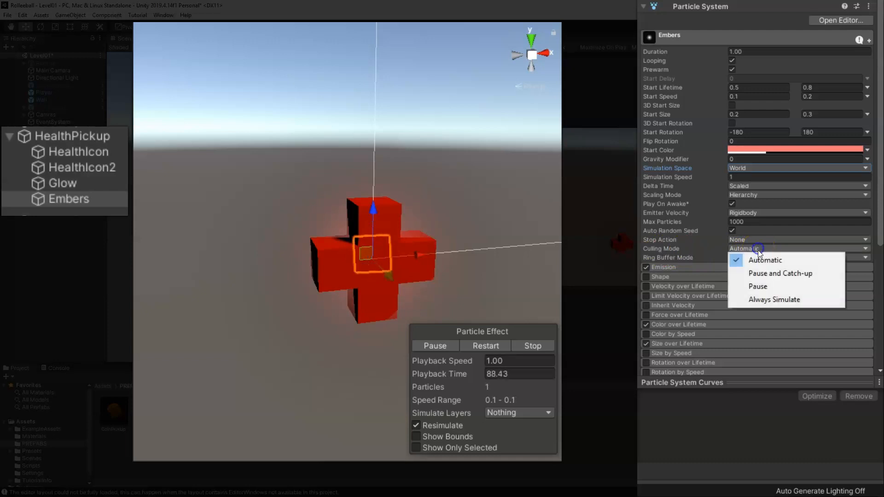
click(776, 300)
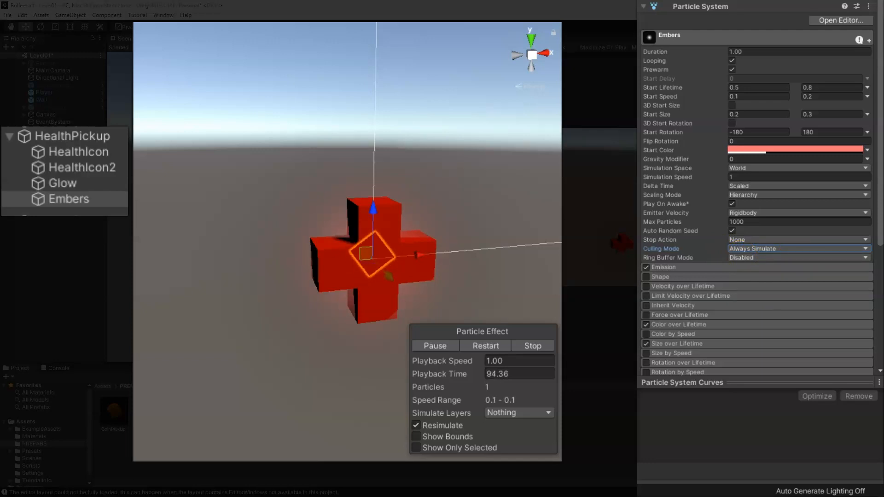
Step: In Embers' Emission module, set Rate over Time to Random Between Two Constants, 4 and 5, and collapse the module
click(672, 267)
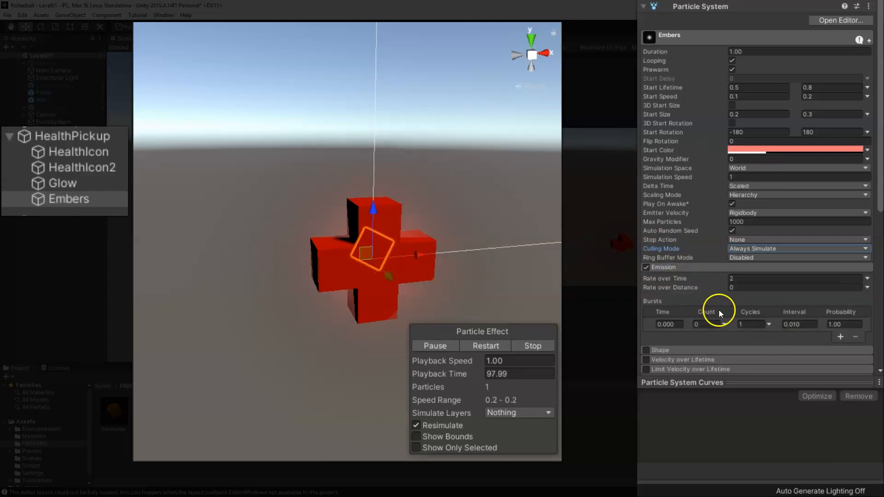
click(749, 278)
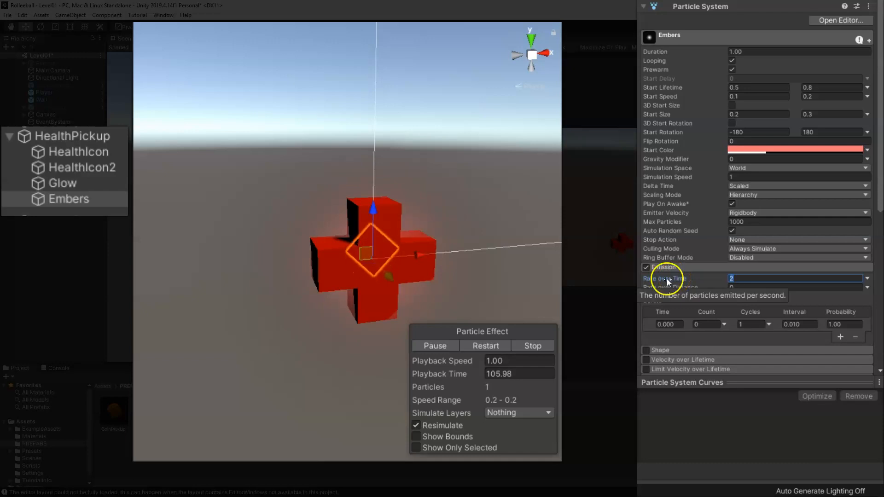
click(867, 278)
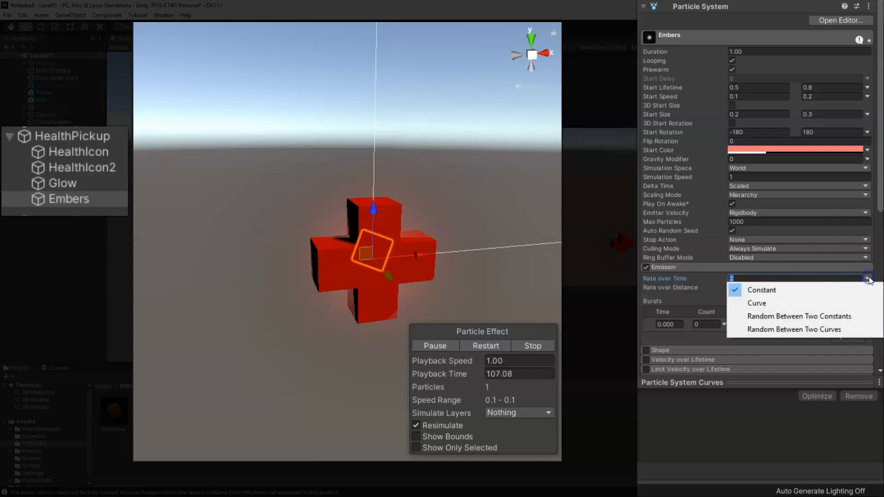
click(787, 315)
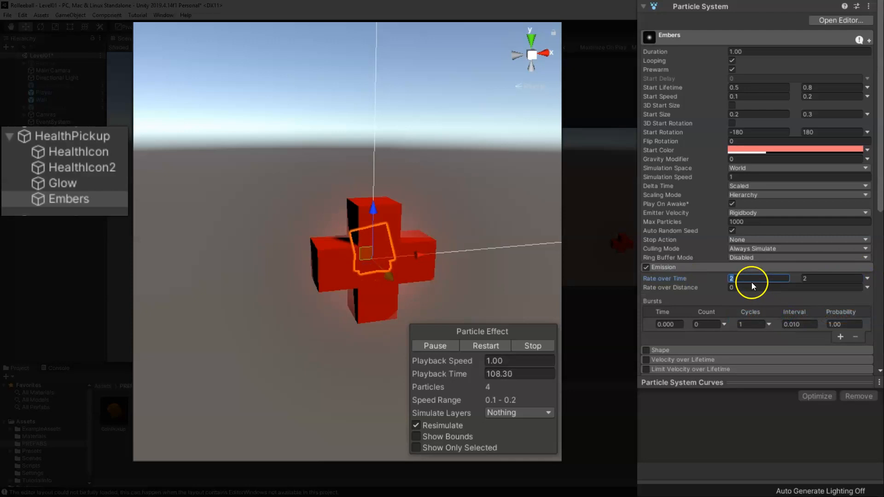
text(4)
text(5)
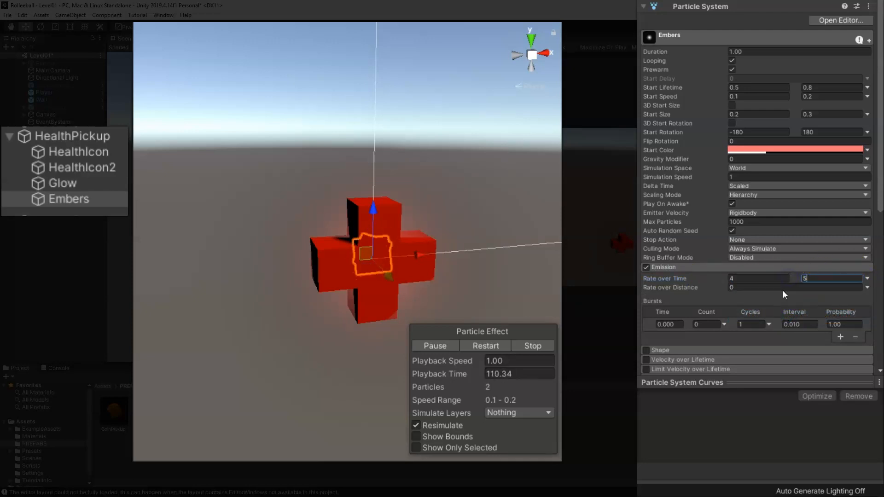
click(744, 326)
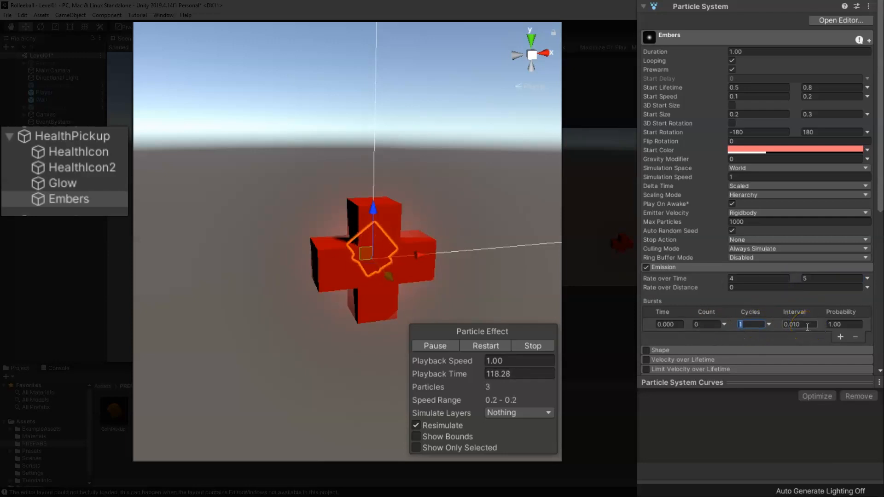
click(705, 267)
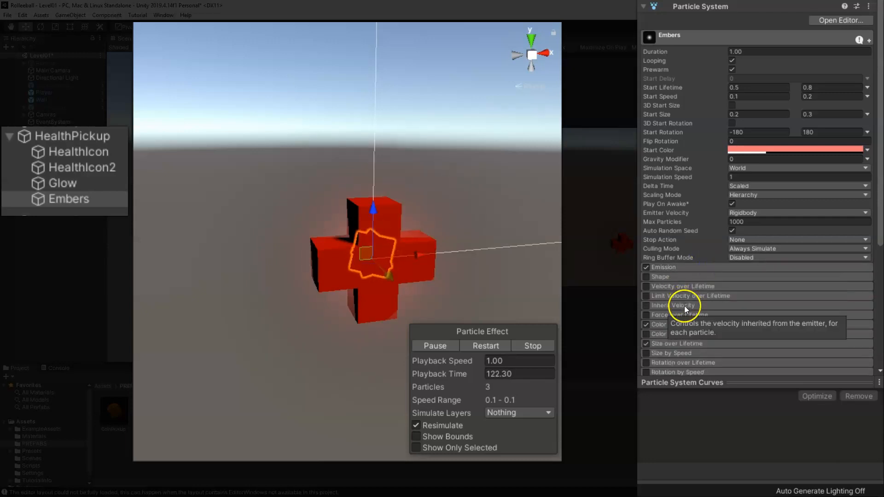
Step: Enable Embers' Shape module and change its emitter shape to Sphere
click(647, 276)
click(659, 277)
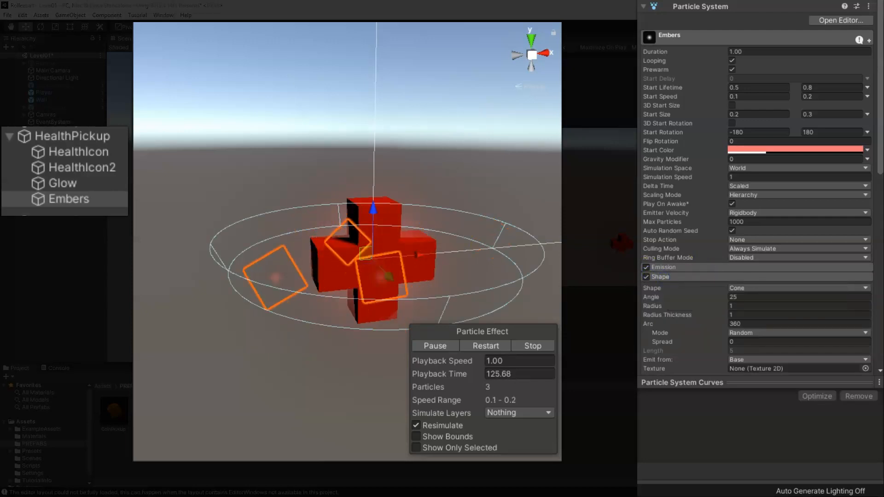
scroll(733, 234, down, 5)
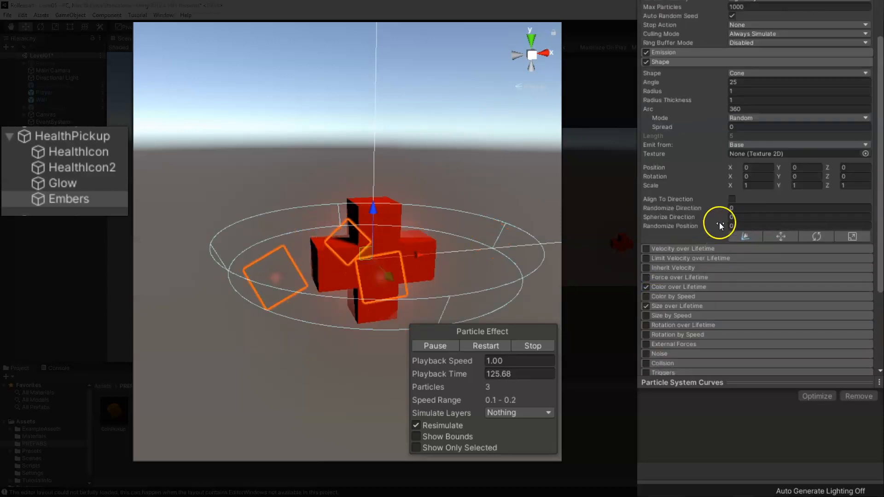
click(758, 74)
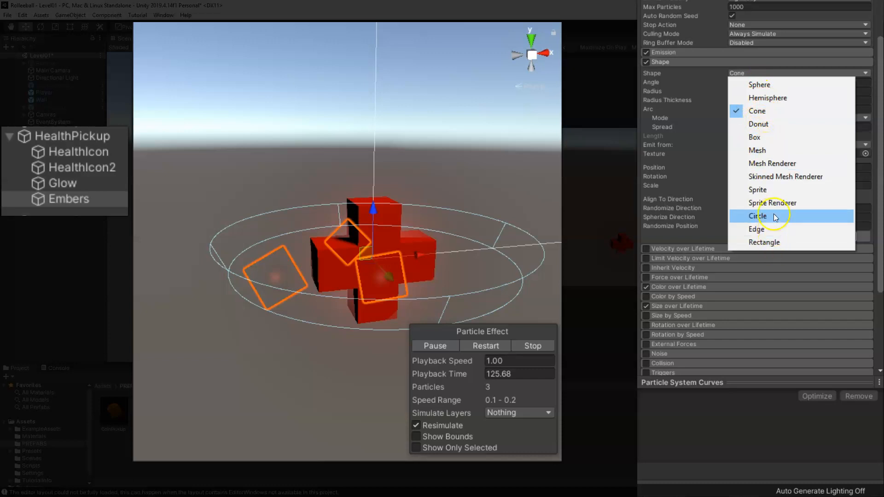
click(773, 89)
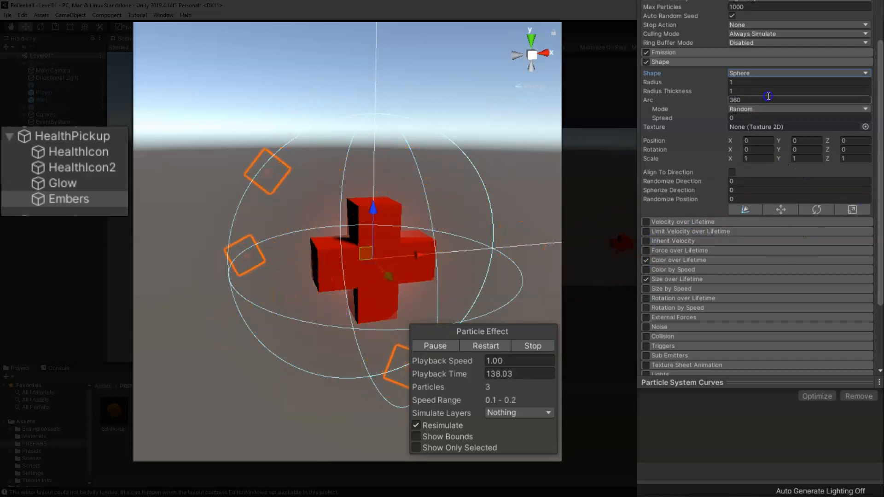
Step: Set the sphere emitter's Radius Thickness to 0.2
click(748, 83)
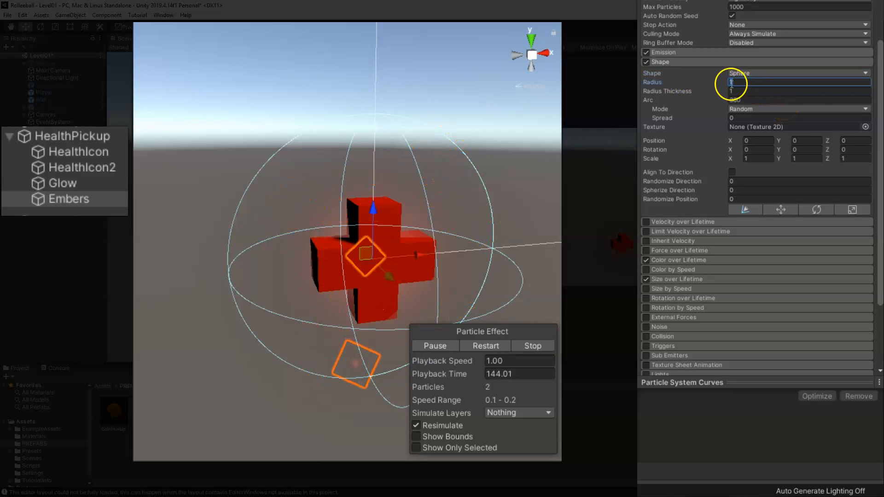
click(736, 91)
drag(732, 91, 773, 104)
click(744, 91)
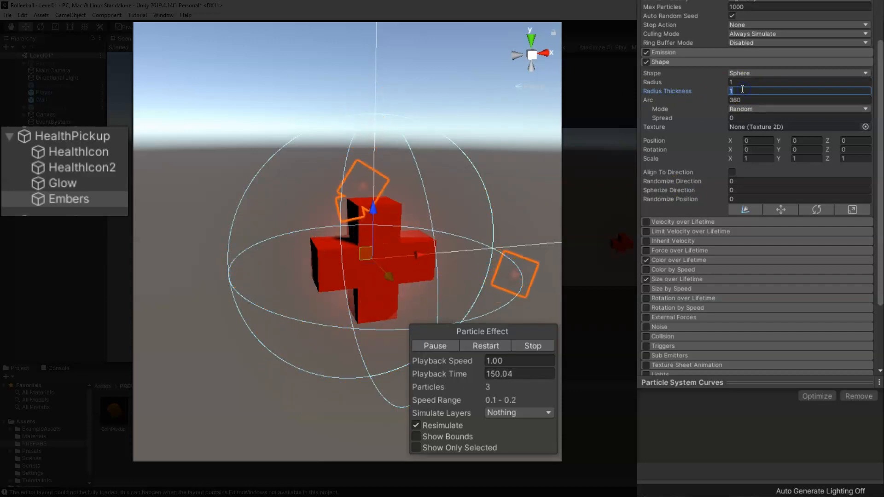
text(.2)
click(768, 94)
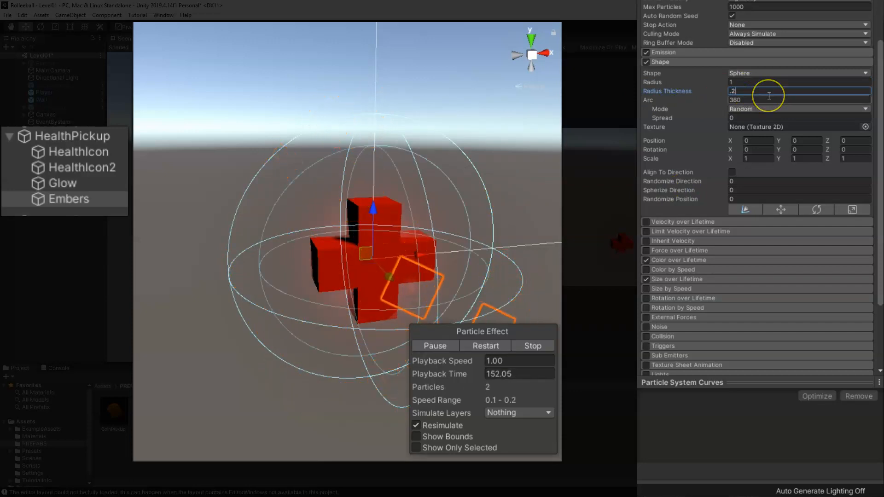
click(752, 95)
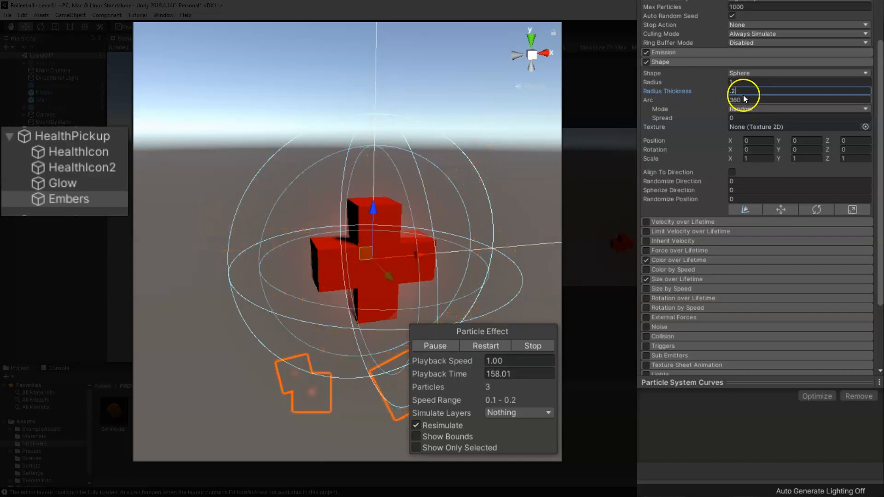
click(750, 100)
drag(750, 99, 755, 112)
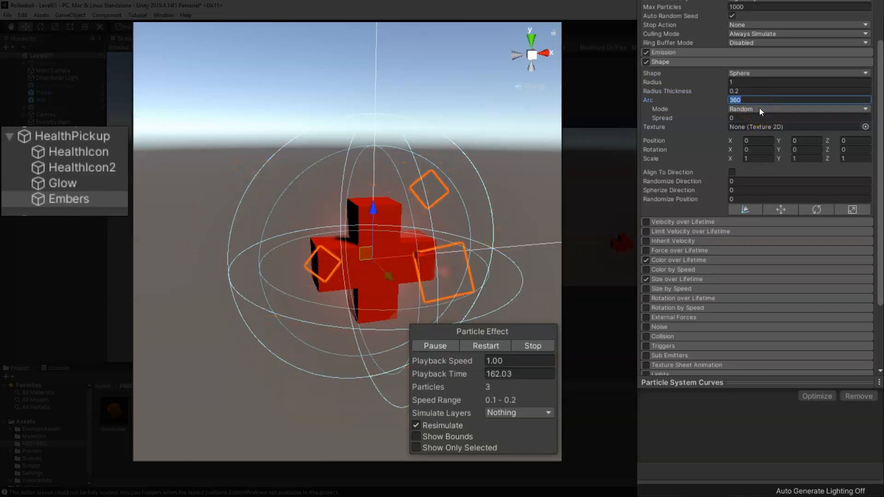
click(759, 150)
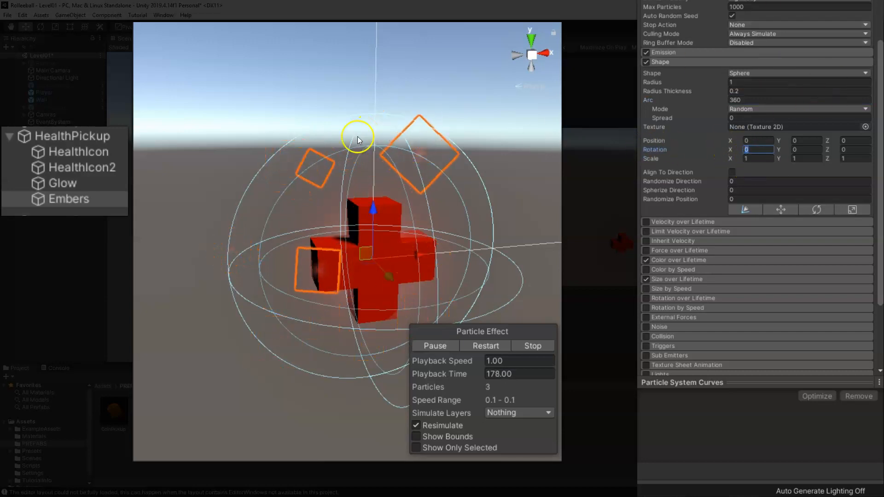
scroll(841, 93, up, 5)
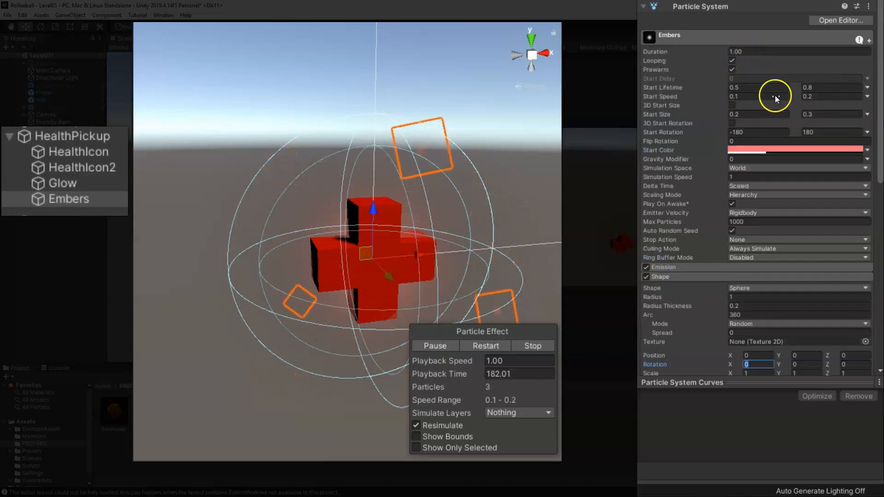
scroll(772, 199, down, 10)
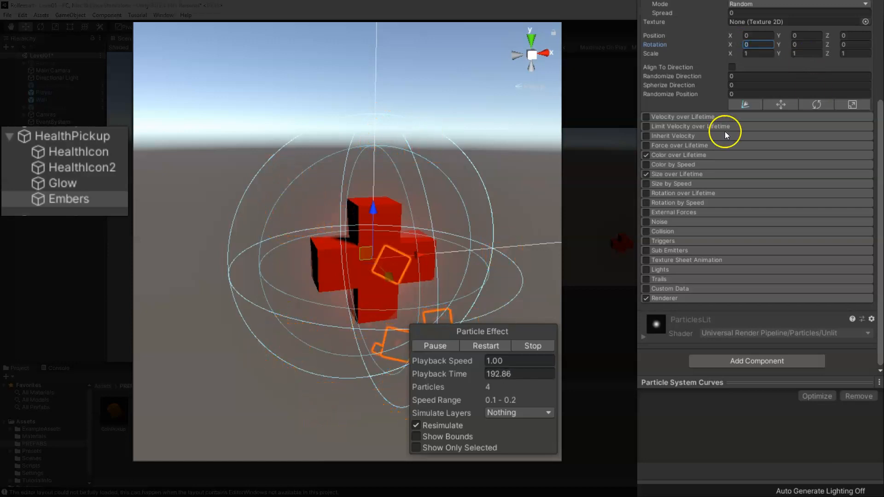
Step: Expand the settings of Embers' Color over Lifetime module, leaving Size over Lifetime collapsed
click(681, 173)
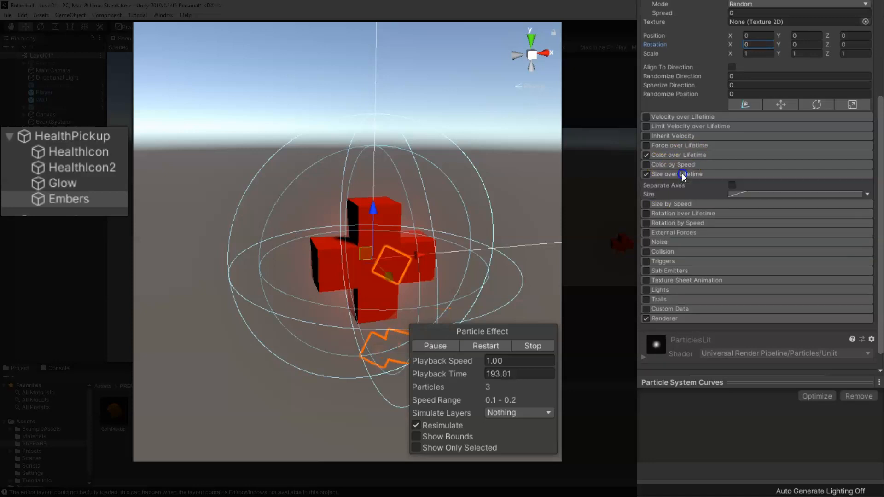
click(681, 174)
click(695, 155)
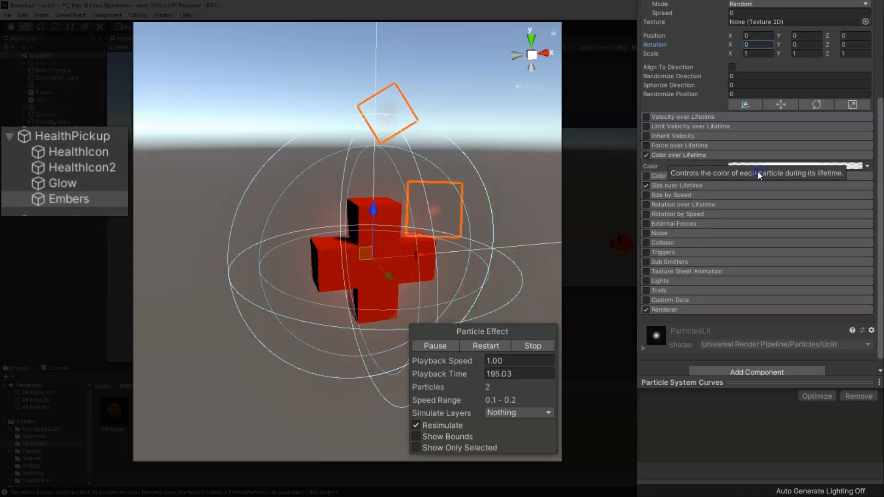
click(802, 166)
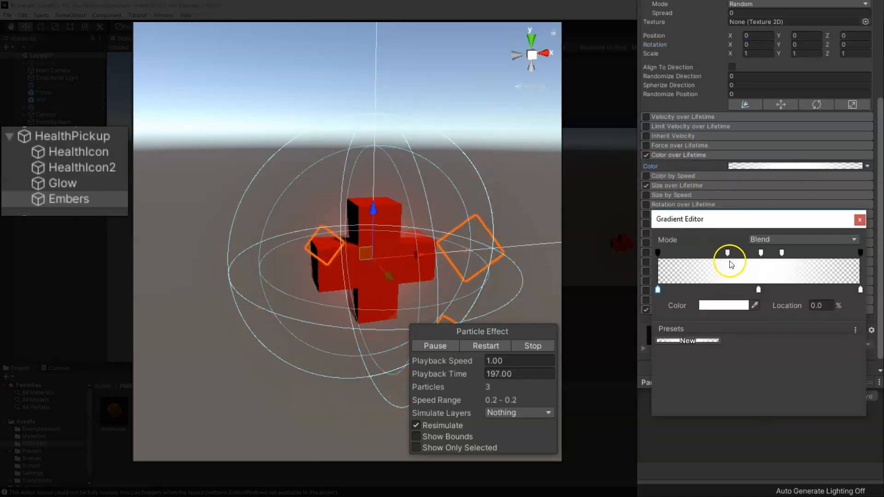
click(855, 330)
click(854, 330)
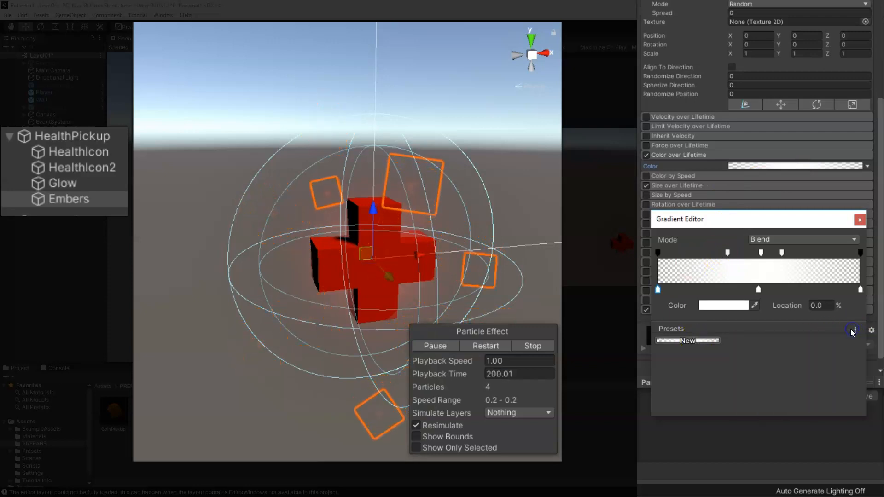
click(786, 240)
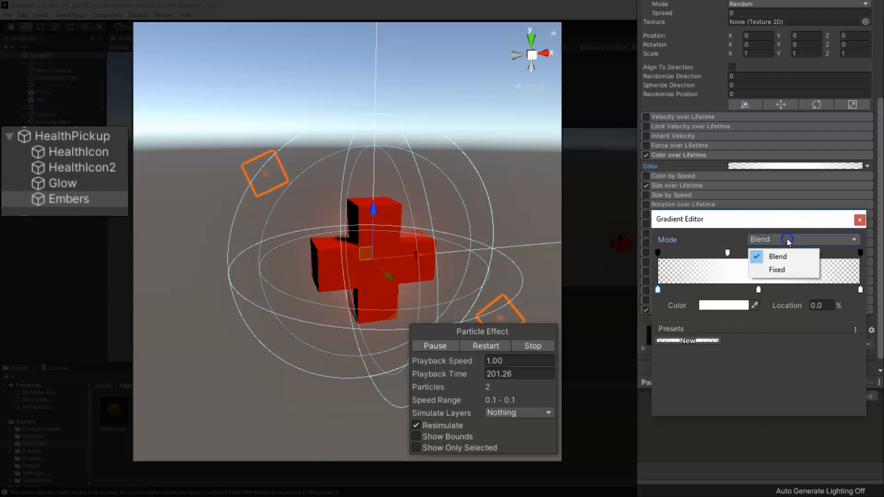
key(Escape)
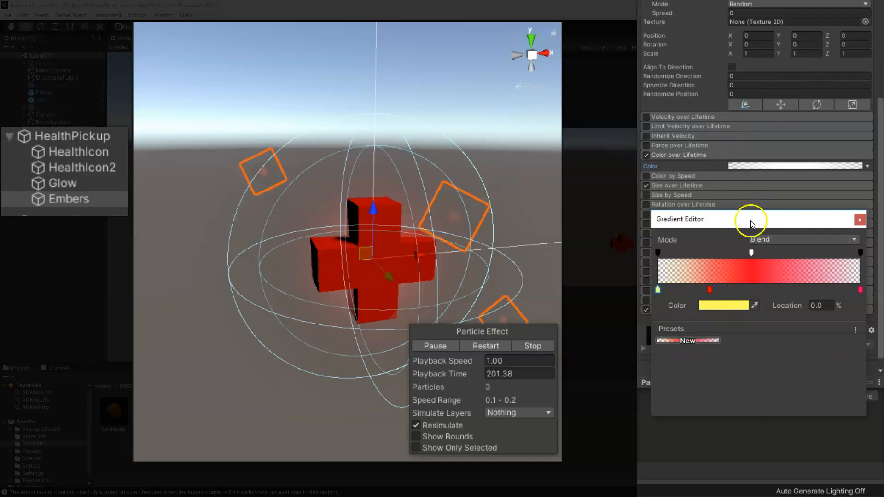
click(710, 442)
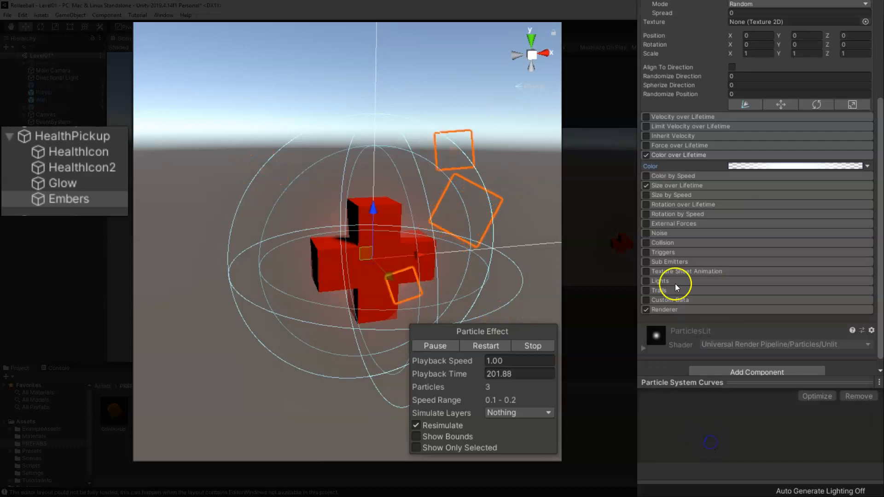
Step: In the Color over Lifetime gradient, set the color key at 0% to pale yellow, FFE77F
click(761, 165)
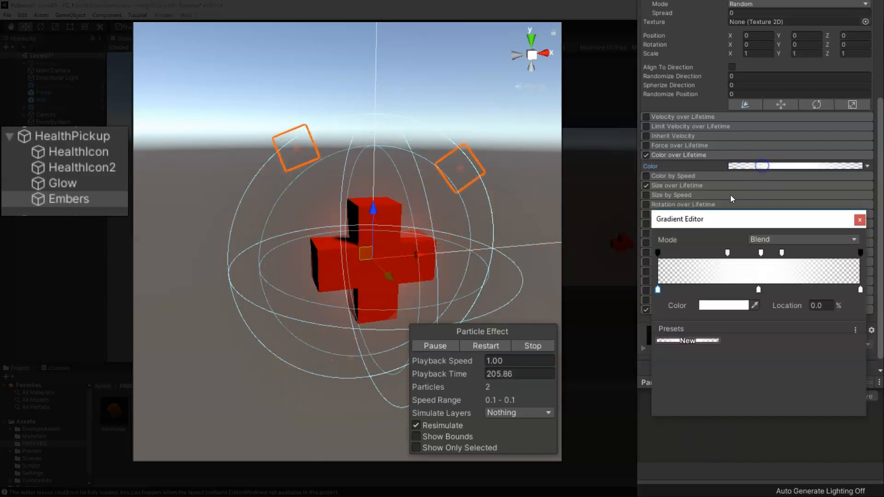
double_click(658, 291)
click(728, 306)
click(729, 306)
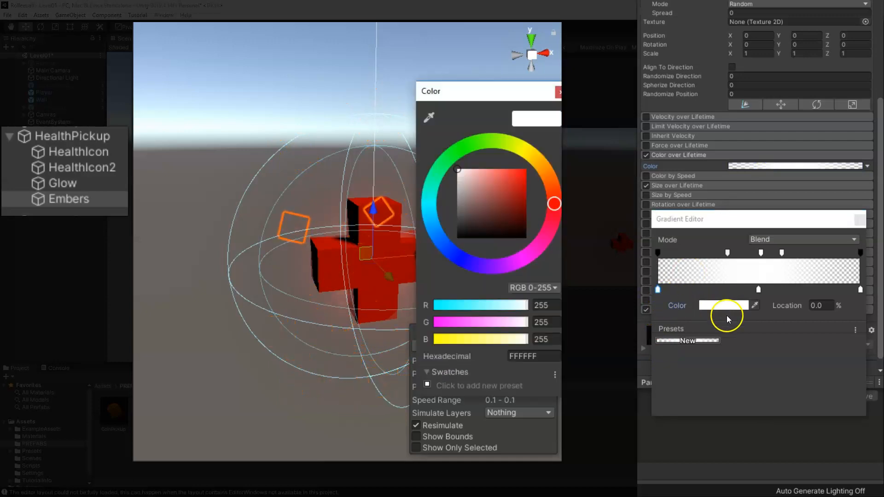
mouse_move(551, 177)
mouse_down()
mouse_move(534, 157)
mouse_move(493, 153)
mouse_up()
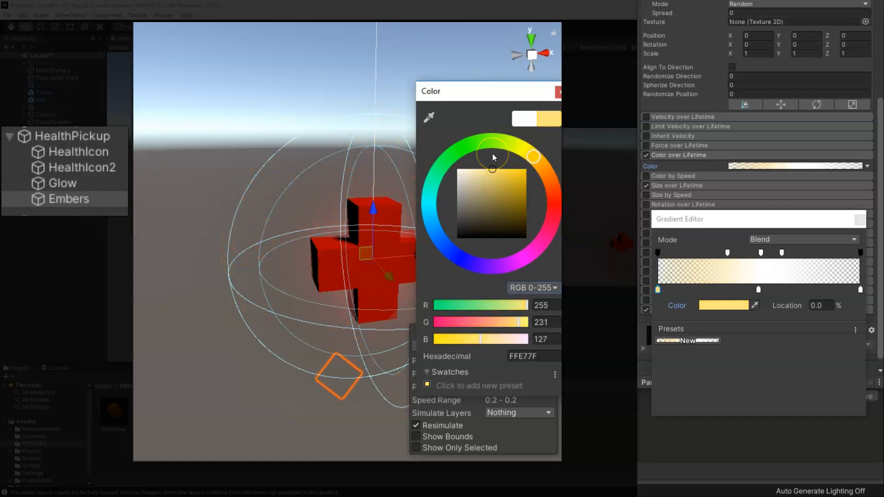
click(658, 289)
Step: Set the gradient's middle color key, at 49.7%, to bright red, FF0800
click(758, 289)
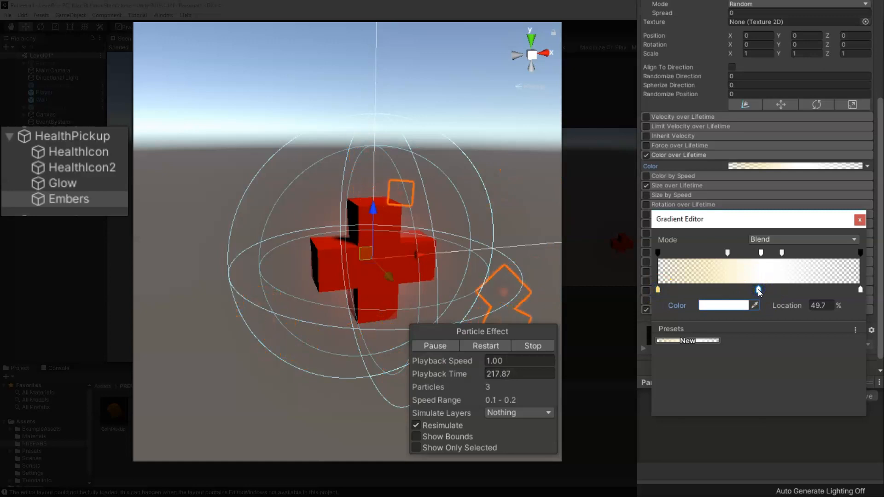
click(485, 345)
click(721, 305)
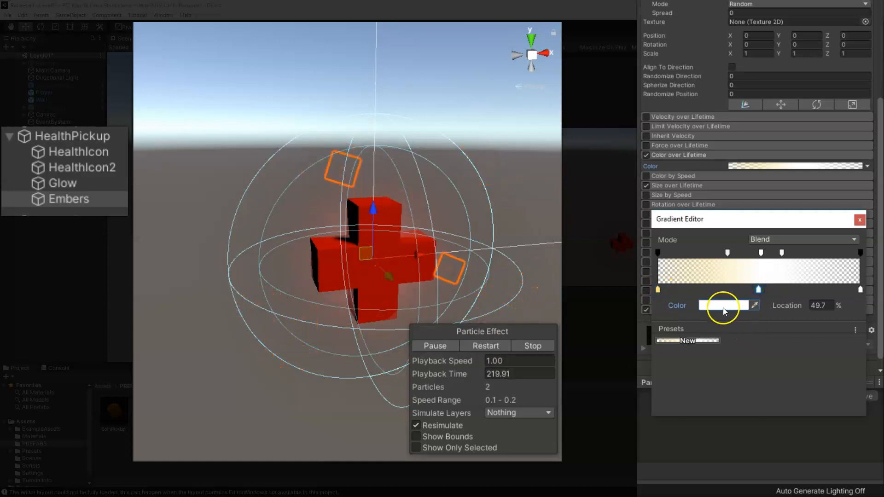
click(553, 203)
drag(552, 203, 553, 191)
click(531, 166)
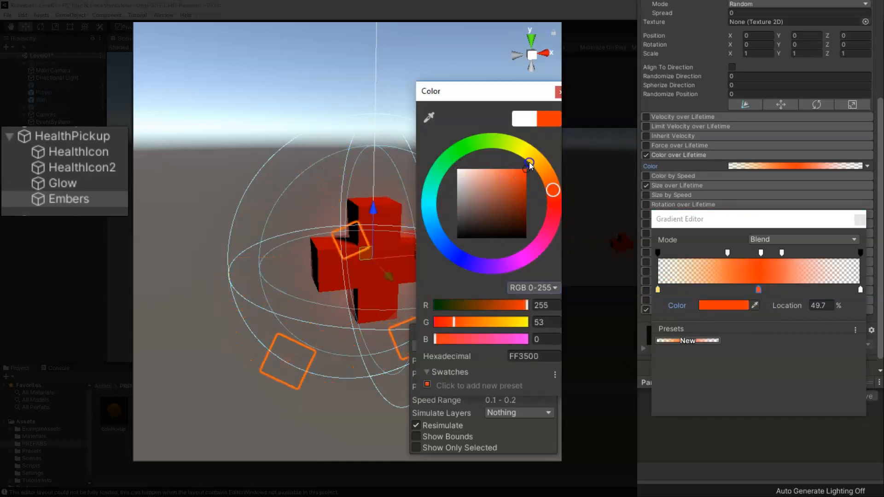
drag(553, 190, 556, 204)
click(783, 375)
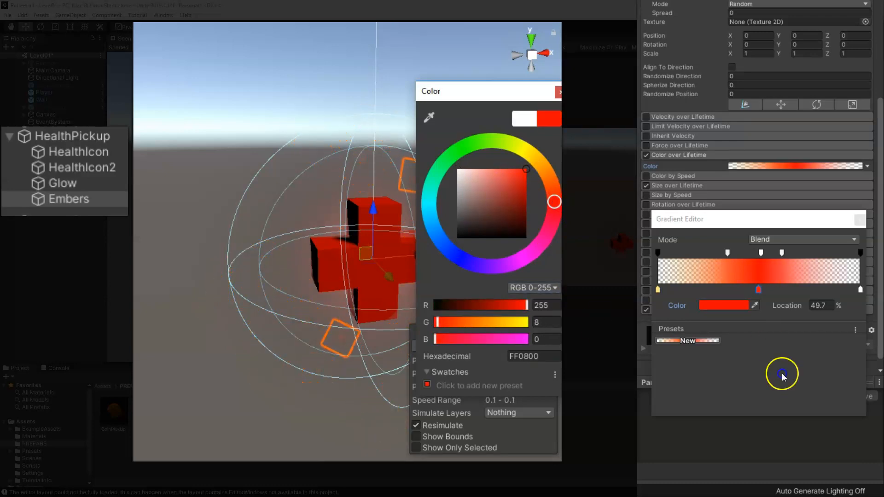
Step: Shift the gradient's first opaque alpha key to 35.6%, then remove that key and undo the removal
click(756, 289)
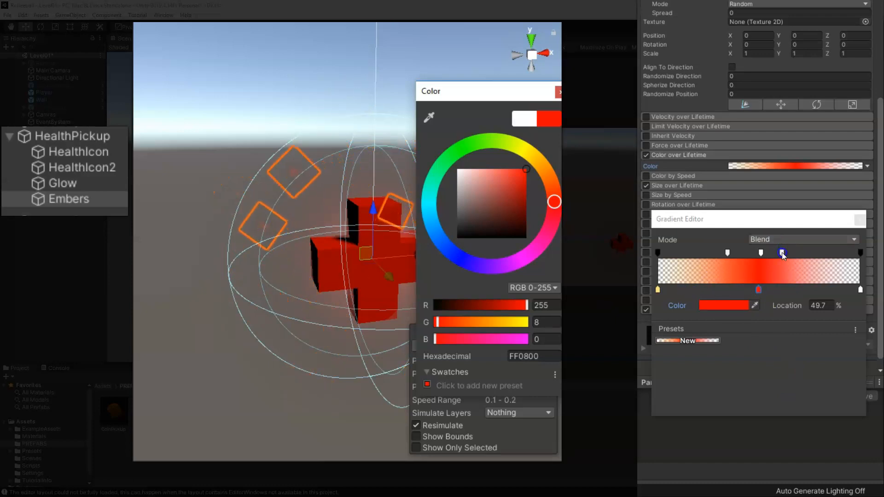
mouse_move(726, 253)
mouse_down()
mouse_move(719, 254)
mouse_move(742, 255)
mouse_move(729, 258)
mouse_up()
click(41, 462)
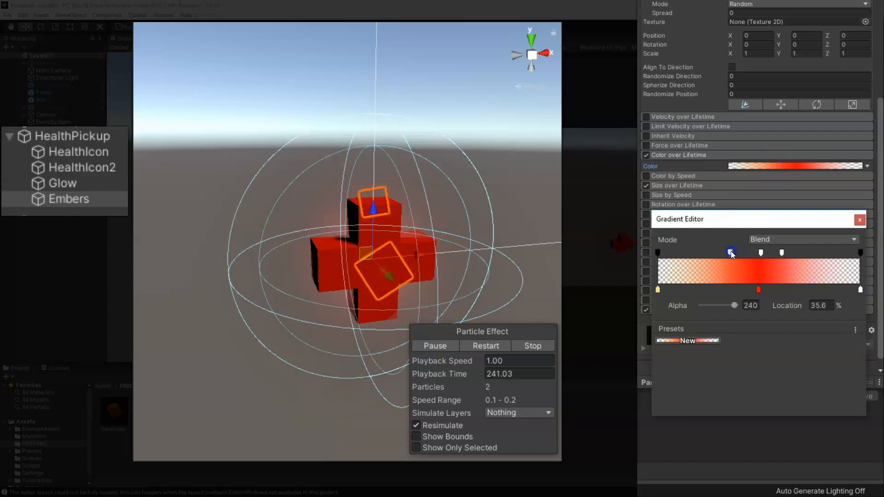
drag(730, 252, 728, 226)
mouse_move(781, 253)
mouse_down()
mouse_move(789, 244)
mouse_move(785, 251)
mouse_up()
key(ctrl+z)
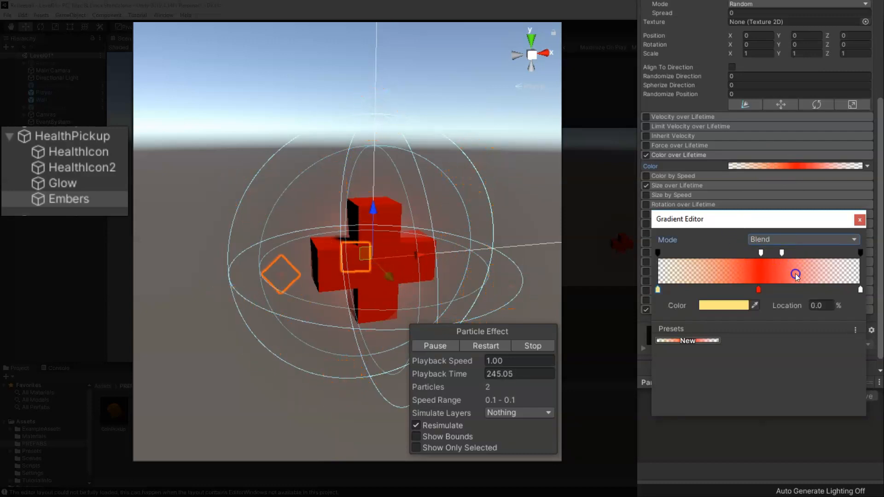
key(ctrl+z)
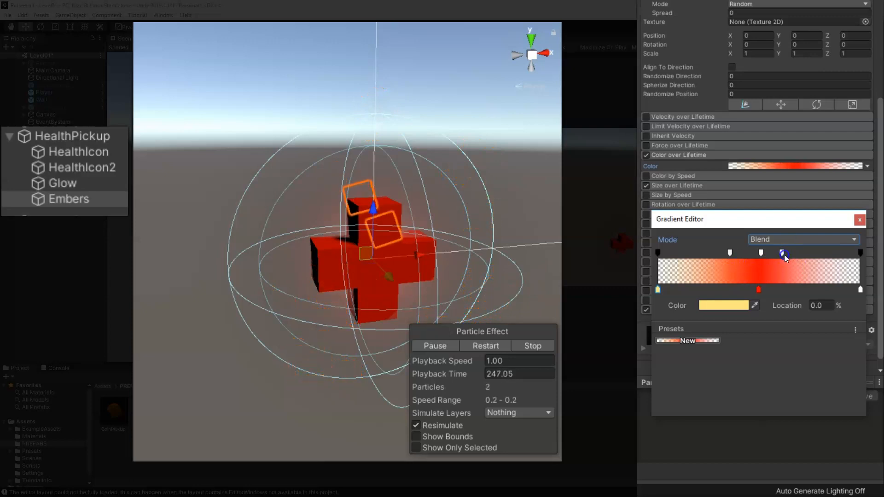
Step: Move the first opaque alpha key to 29.4%, save the gradient as a new preset and close the gradient editor
mouse_move(731, 252)
mouse_down()
mouse_move(708, 252)
mouse_move(716, 253)
mouse_up()
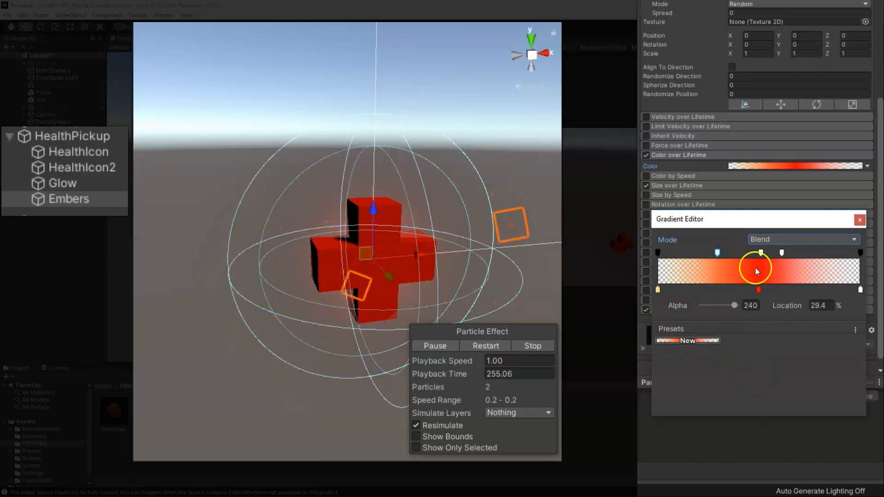
click(687, 341)
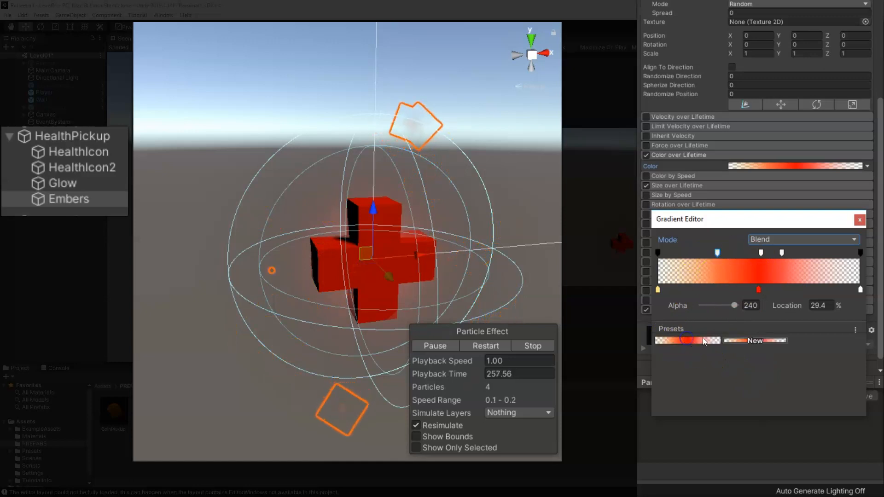
click(679, 341)
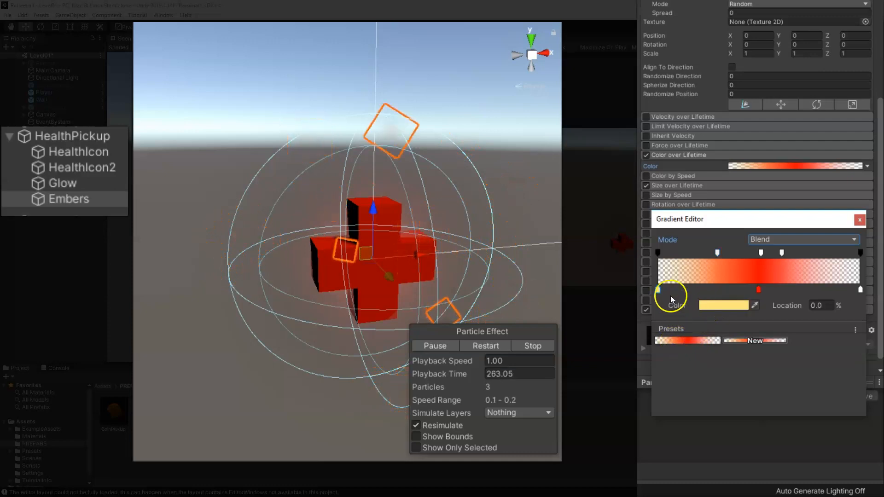
click(758, 289)
click(658, 289)
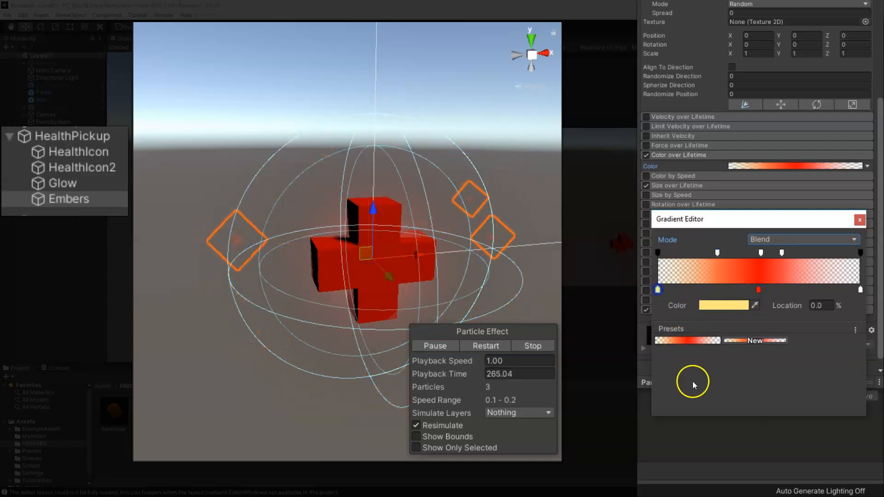
click(859, 220)
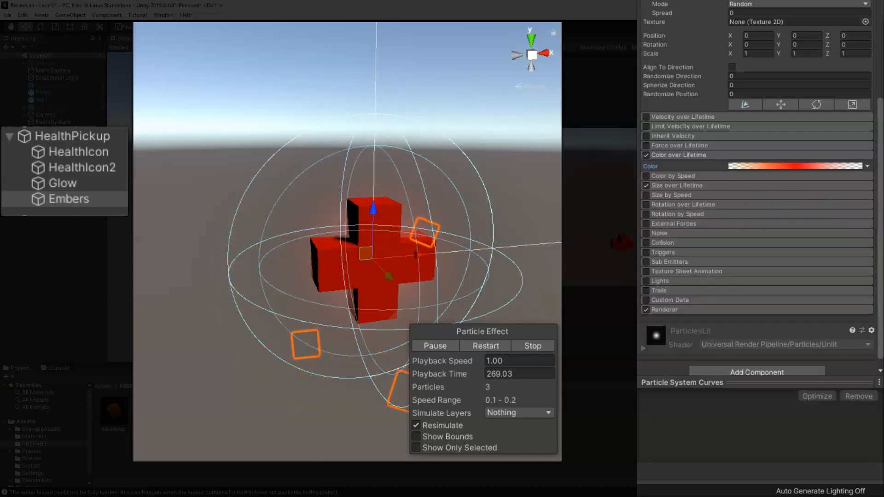
Step: Reshape Embers' Size over Lifetime curve by moving its peak key to the lifetime's end at size 0 and adjusting that key's tangent
click(666, 184)
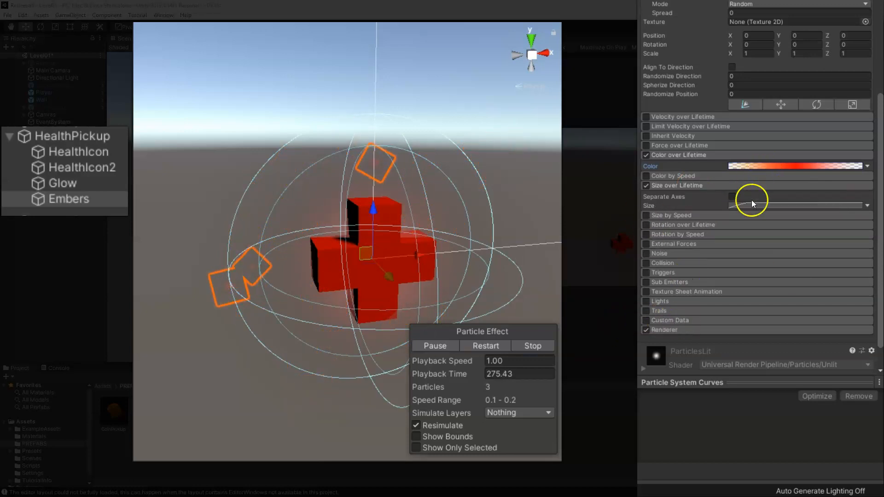
click(744, 204)
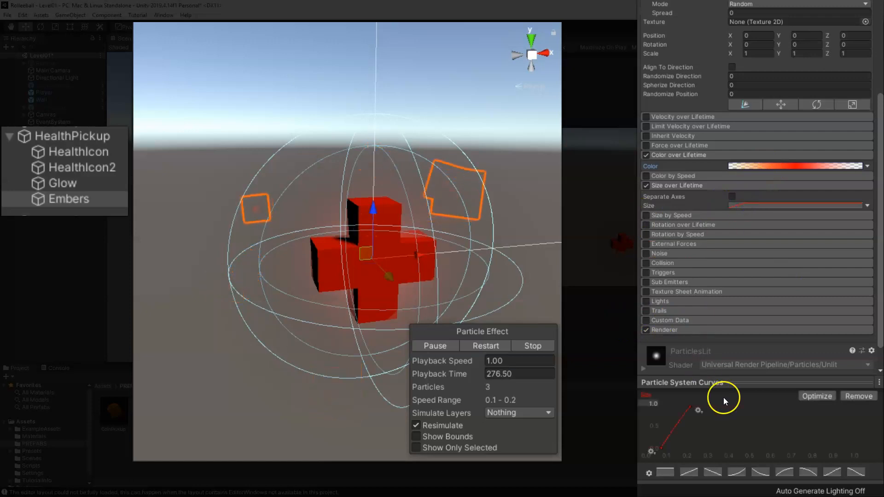
drag(773, 378, 769, 268)
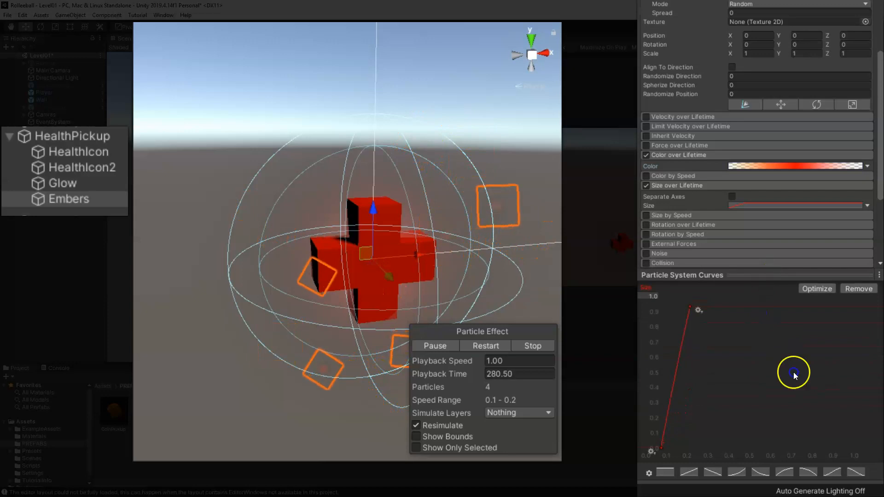
drag(689, 307, 746, 316)
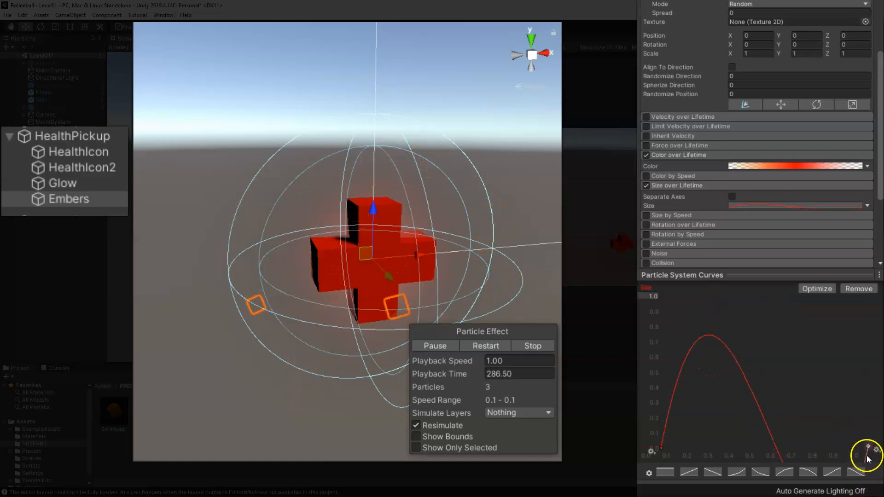
drag(867, 449, 846, 435)
Step: Add two keys to the size curve: one on the falling side at about 0.73 and one on the rising side at about 0.9
right_click(811, 373)
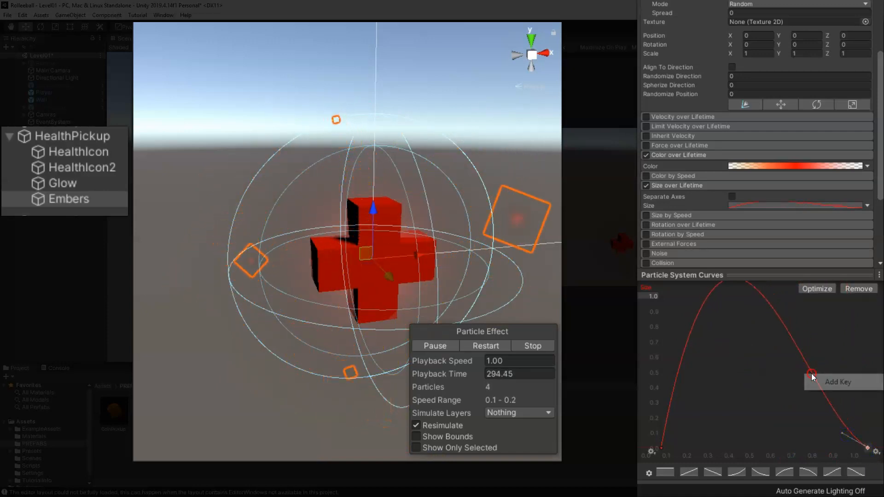
click(838, 382)
drag(812, 372, 792, 337)
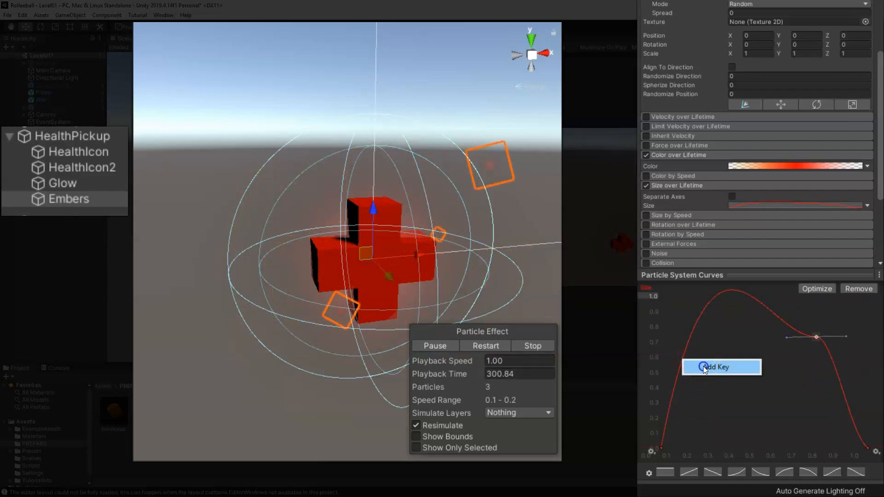
click(702, 367)
drag(680, 359, 714, 310)
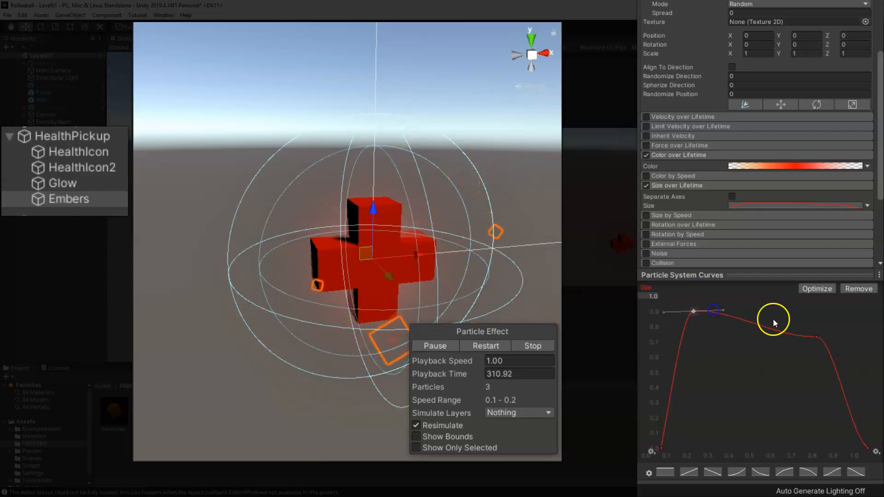
Step: Add a key midway along the size curve at about 0.62 and lower the falling-side key to about 0.57
right_click(753, 324)
click(778, 331)
drag(724, 315, 762, 354)
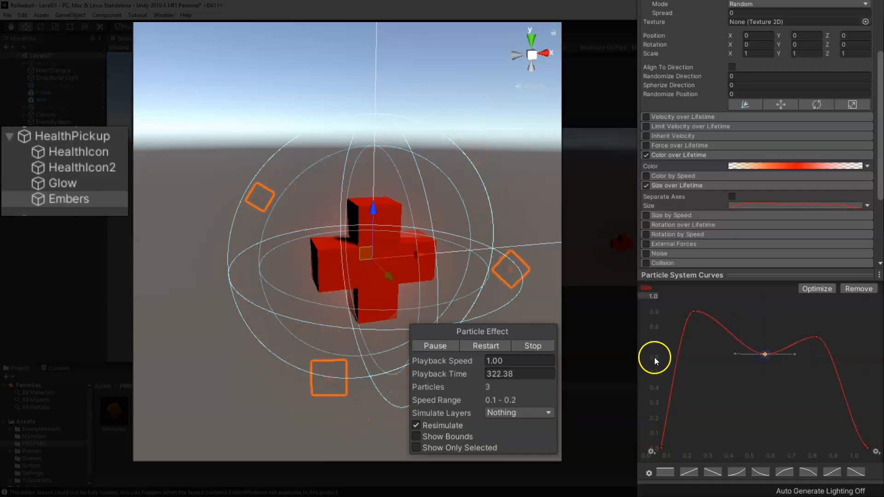
click(820, 336)
drag(817, 337, 824, 361)
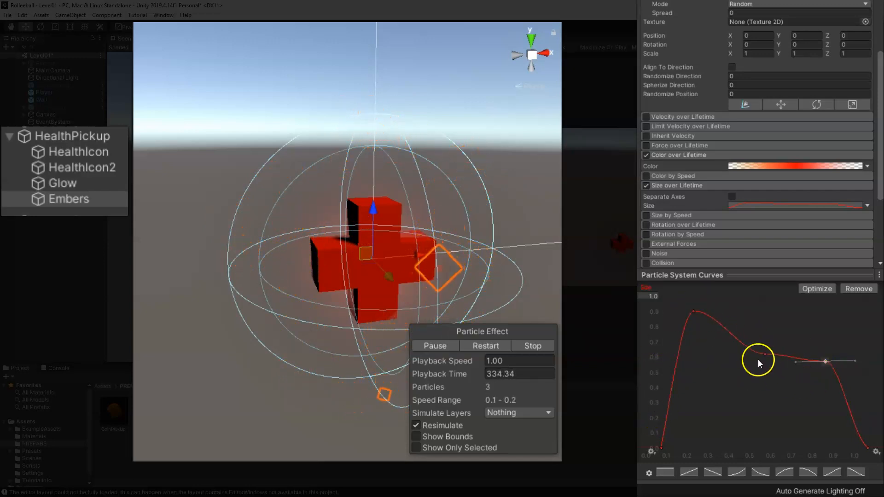
Step: Add two dip keys at about 0.4 to the size curve, one on each side of the middle key
right_click(725, 330)
click(742, 339)
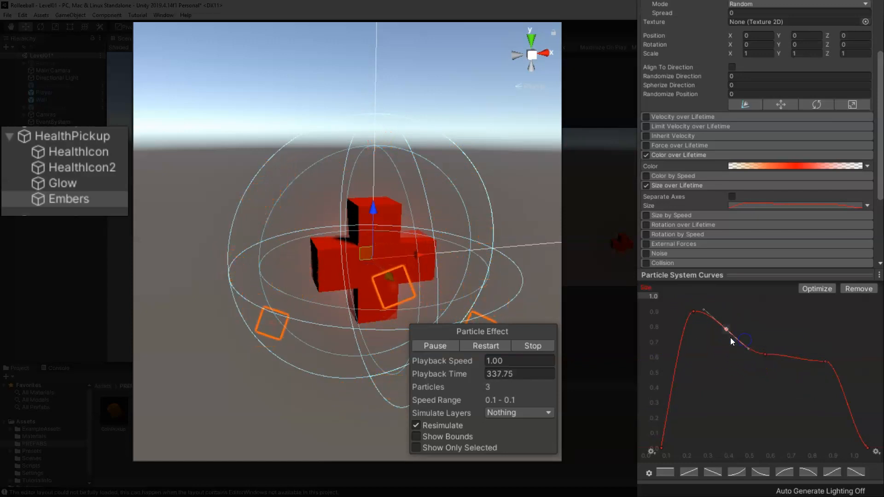
drag(725, 327, 711, 387)
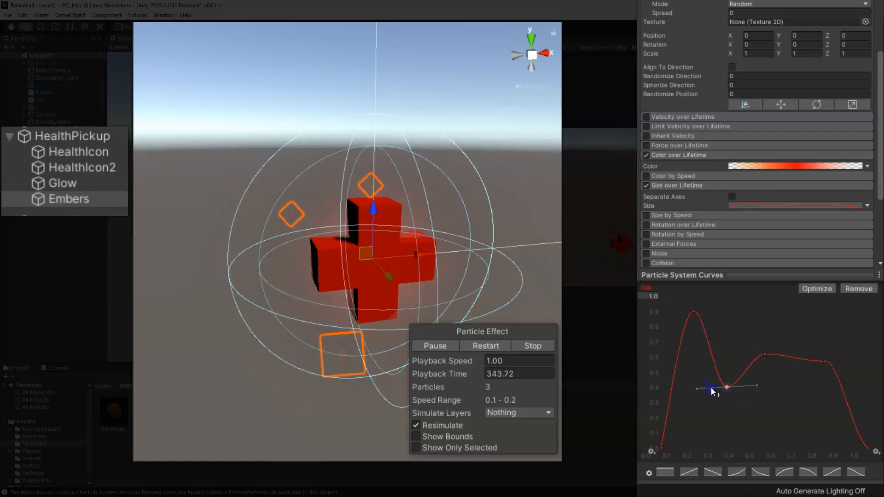
right_click(794, 357)
click(821, 363)
drag(791, 356, 767, 389)
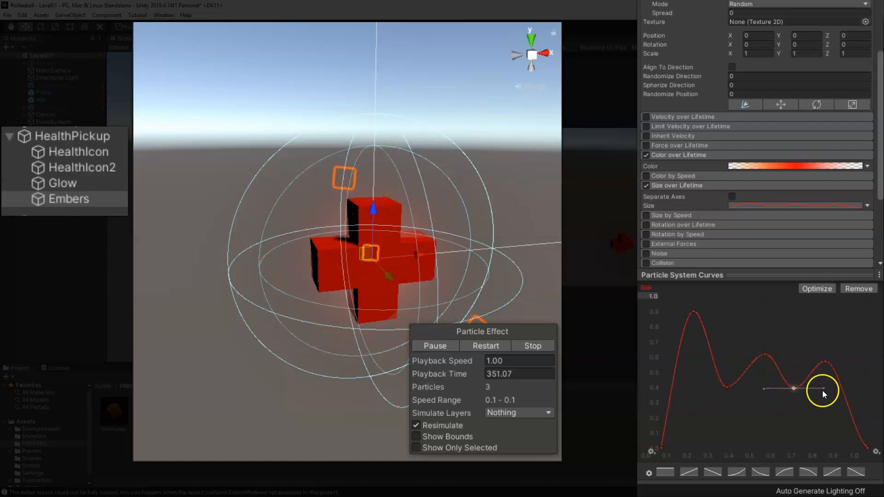
Step: Lower the size curve's first peak to about 0.86 and raise the two dips to about 0.45 and 0.43
click(825, 361)
click(693, 312)
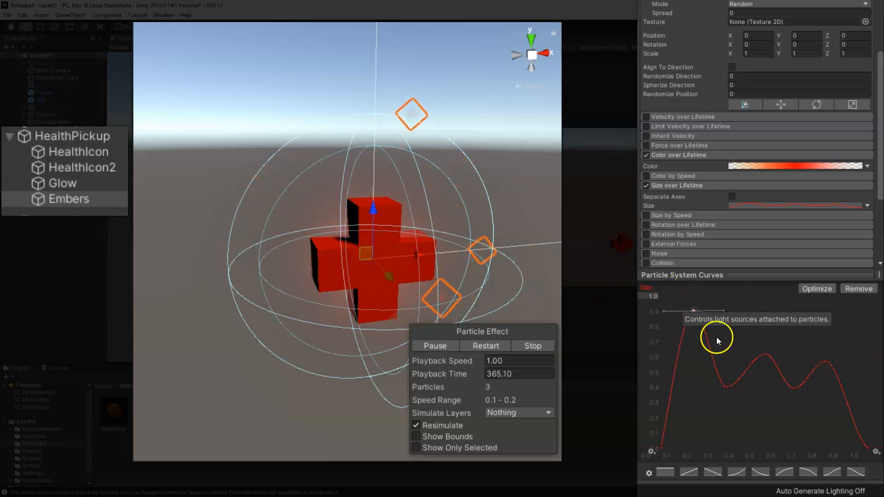
drag(689, 311, 690, 316)
mouse_move(795, 383)
mouse_down()
mouse_move(791, 371)
mouse_move(788, 433)
mouse_move(799, 428)
mouse_move(793, 382)
mouse_up()
click(728, 385)
drag(728, 385, 726, 376)
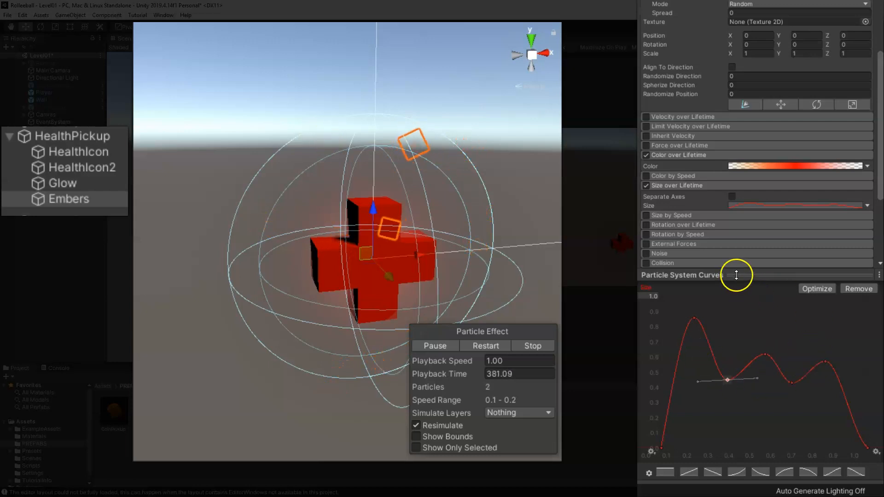
Step: Enable Rotation over Lifetime on Embers with Angular Velocity random between two constants, -75 and 75
drag(736, 275, 736, 357)
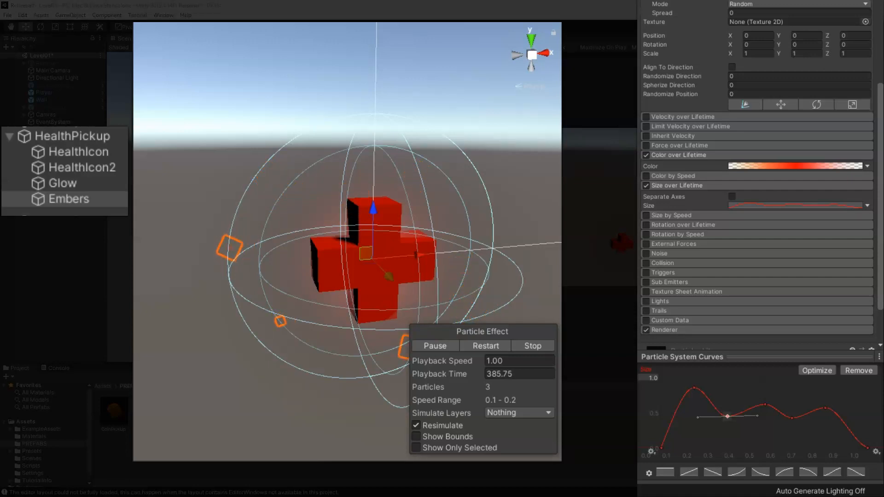
click(674, 225)
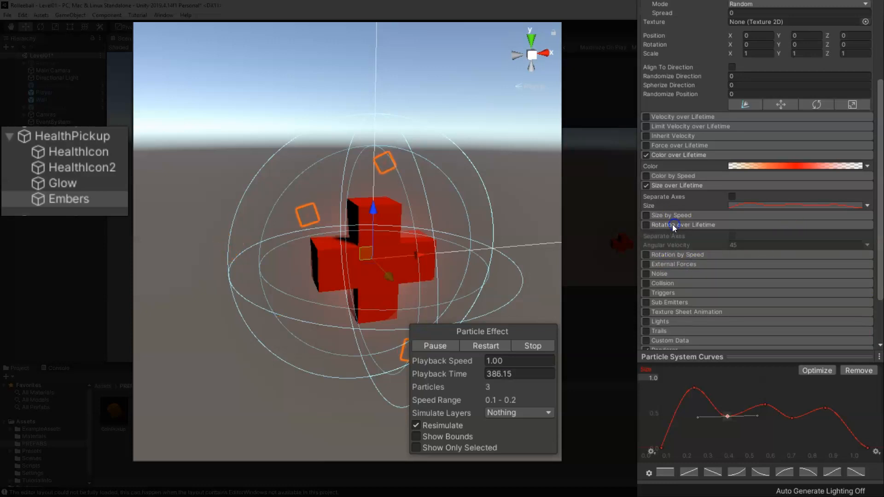
click(645, 225)
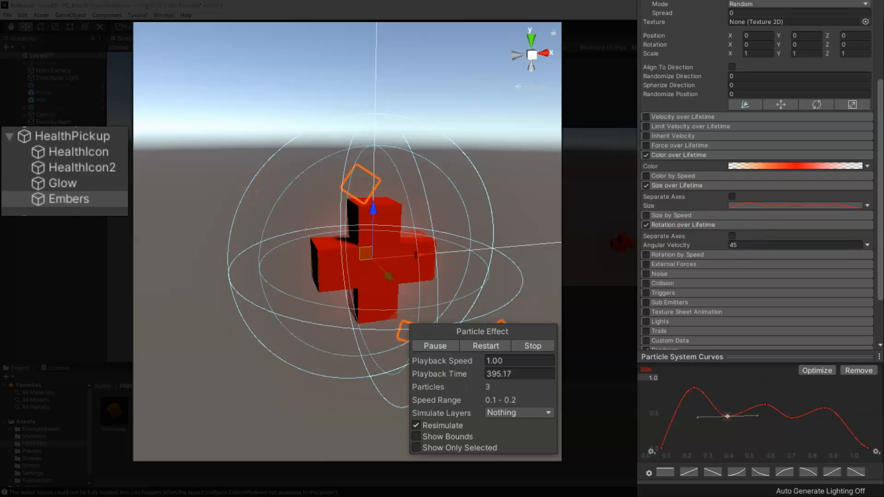
click(867, 245)
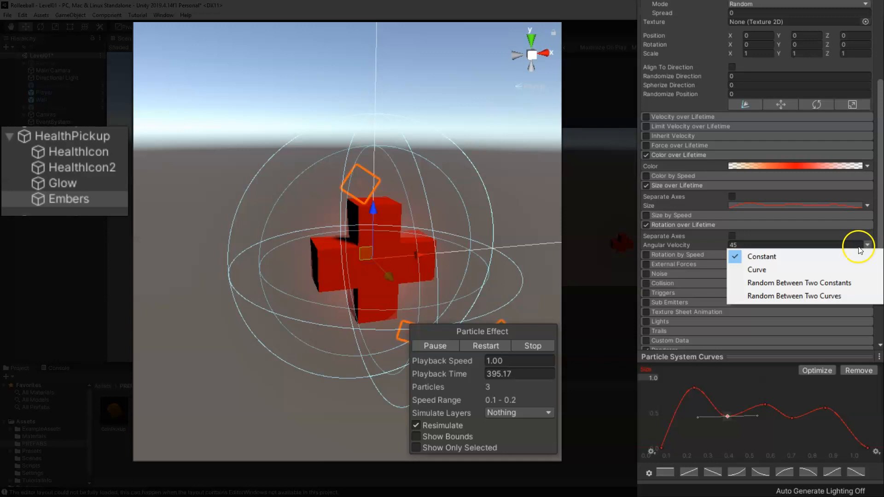
click(838, 282)
click(745, 247)
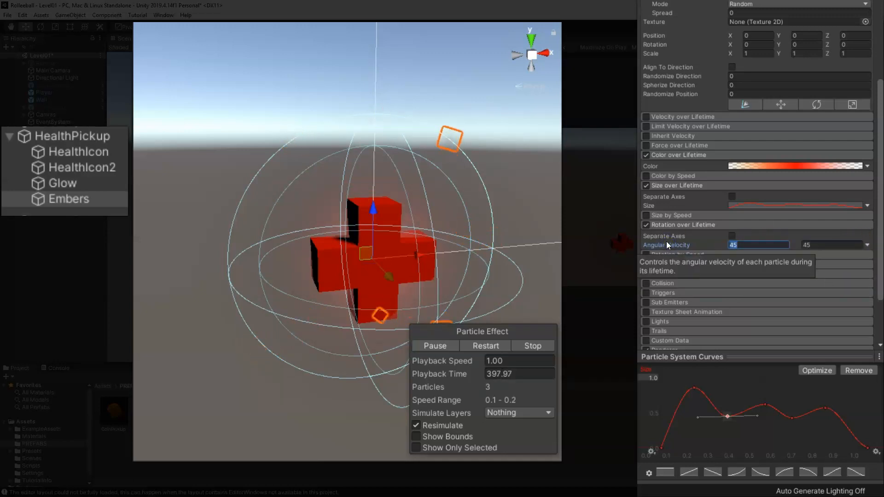
text(-75)
key(Tab)
text(75)
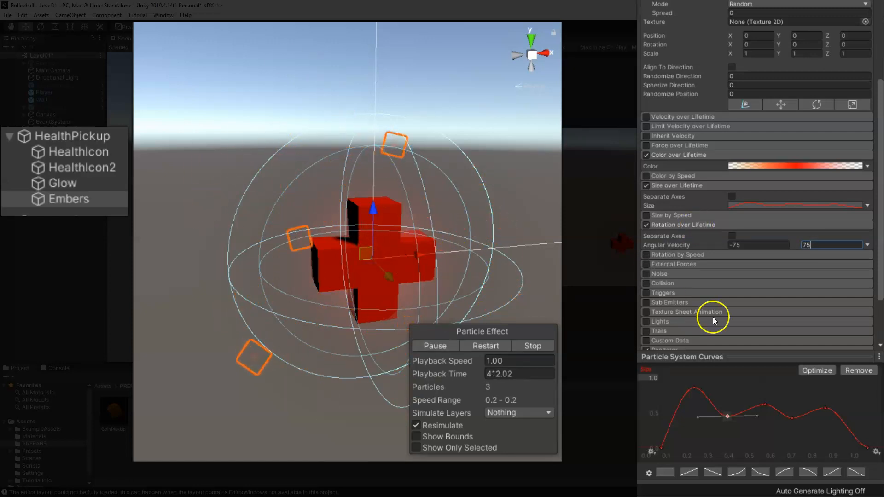
Step: Try a Max Particle Size of 0.5 in Embers' Renderer module and restore it to 2
click(684, 226)
click(679, 186)
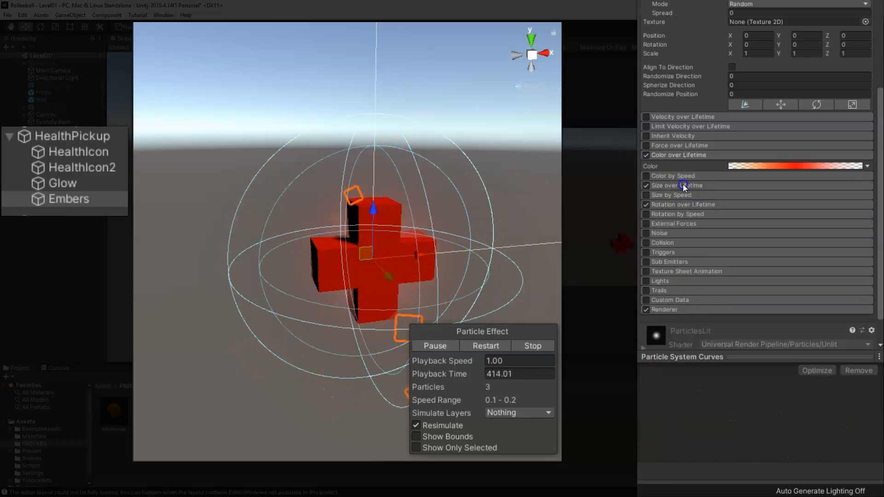
click(731, 309)
scroll(755, 252, down, 8)
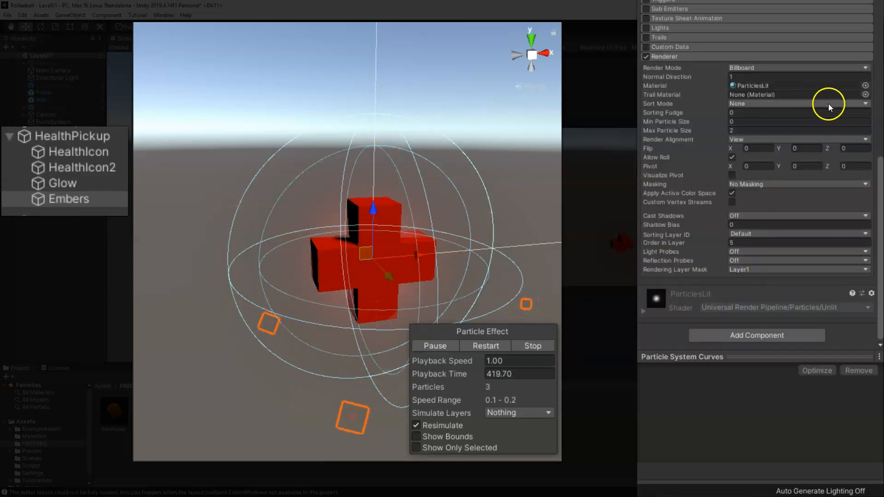
click(749, 133)
text(5)
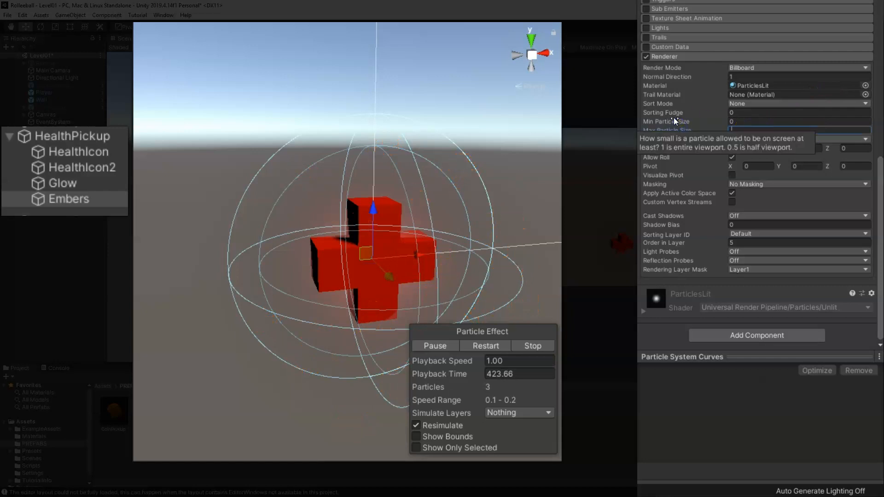
click(750, 121)
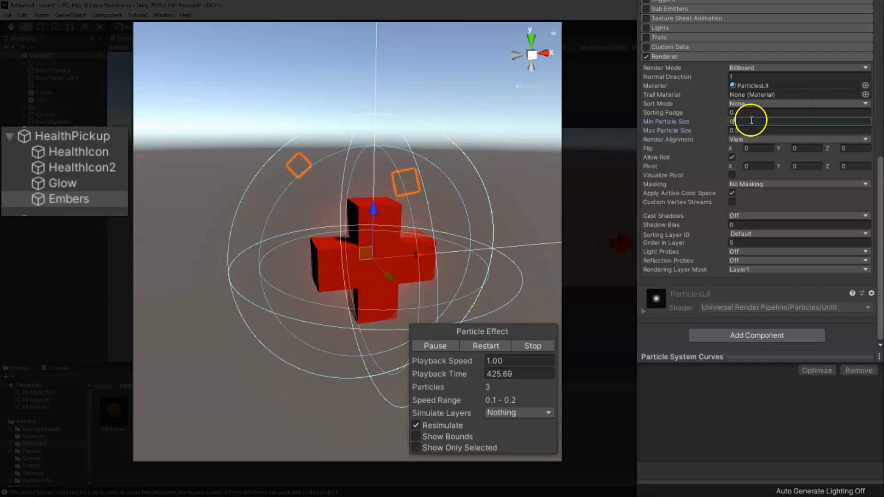
click(763, 131)
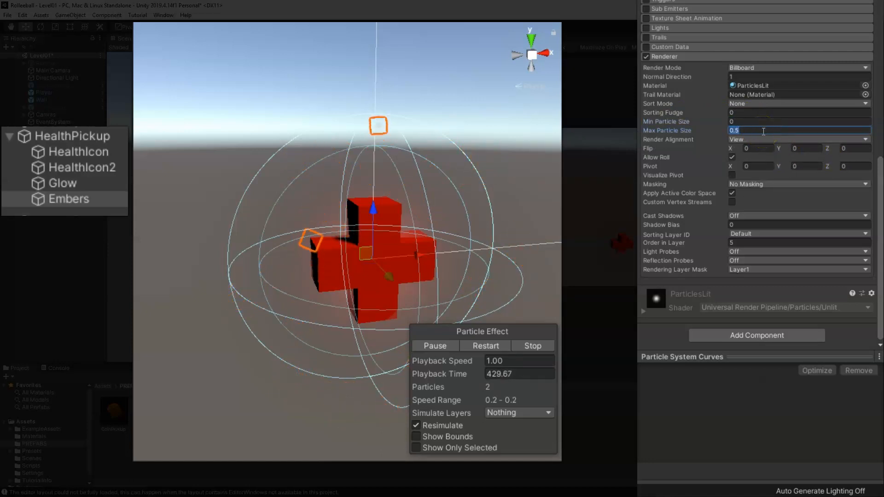
text(2)
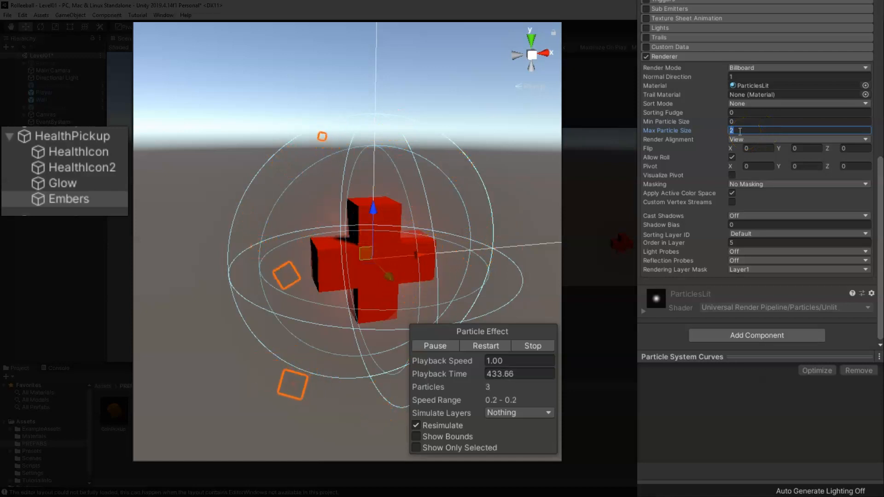
Step: Change Glow's Start Color to a pale peach with alpha 130
scroll(721, 223, up, 10)
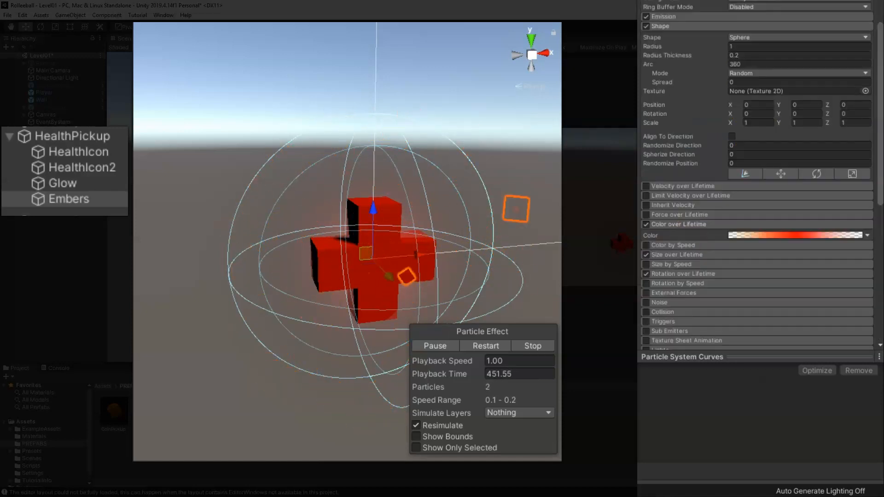
click(32, 211)
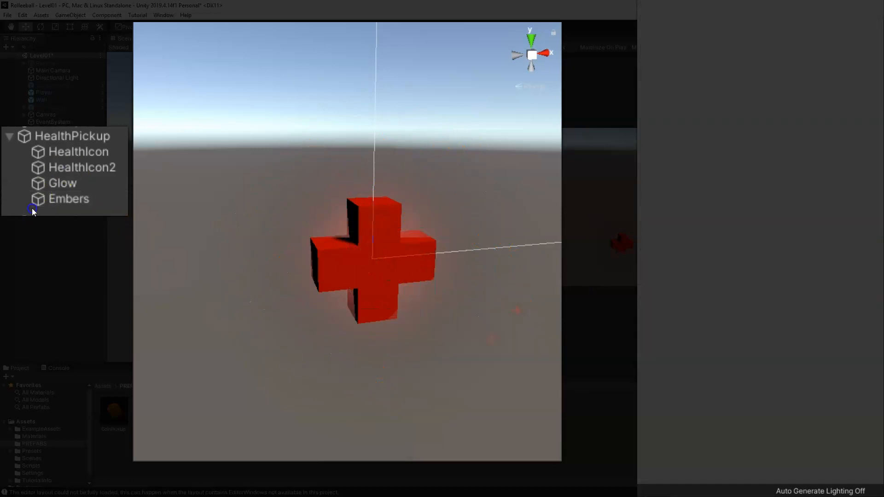
click(60, 136)
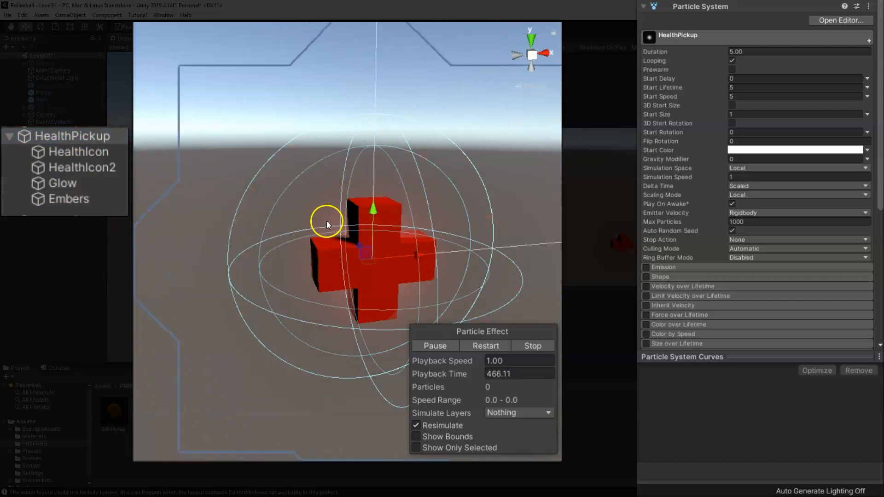
click(57, 187)
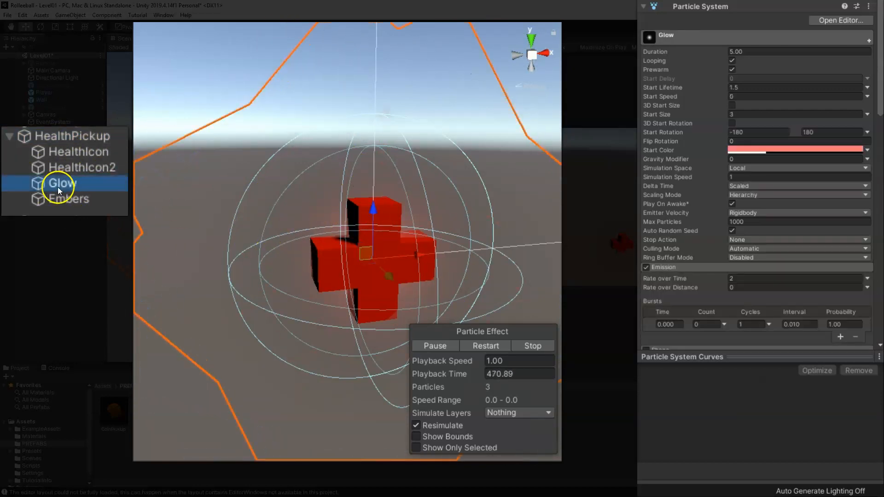
click(743, 149)
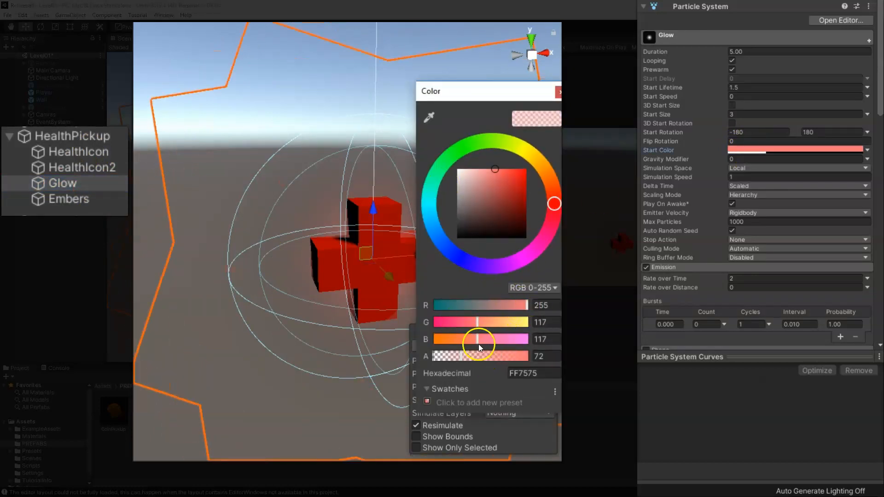
click(480, 356)
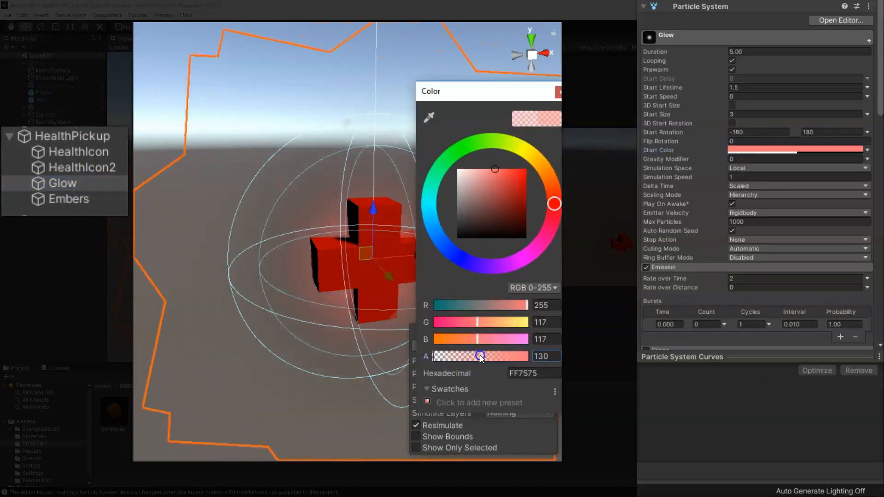
drag(479, 322, 505, 328)
drag(506, 339, 508, 339)
drag(509, 325, 512, 325)
drag(509, 338, 505, 336)
drag(402, 95, 400, 96)
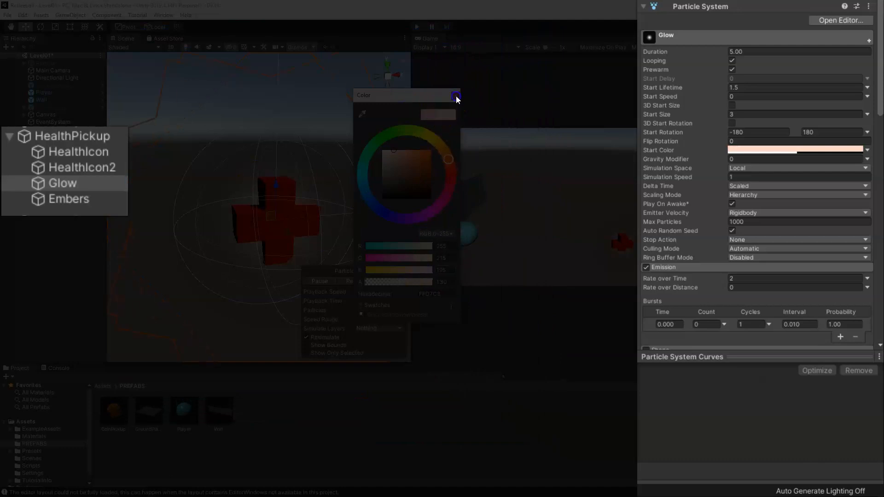
click(456, 98)
Step: Change Embers' Start Color to pale yellow FFFFCC with alpha 255
click(103, 200)
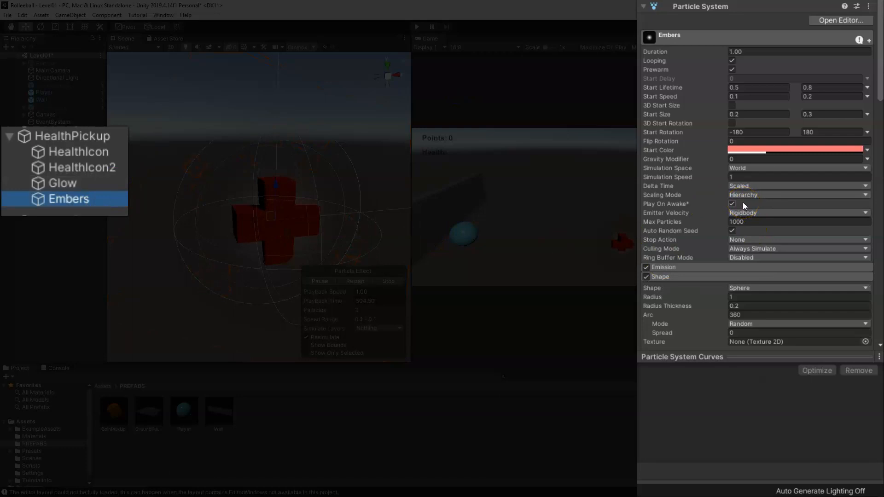
scroll(742, 203, down, 10)
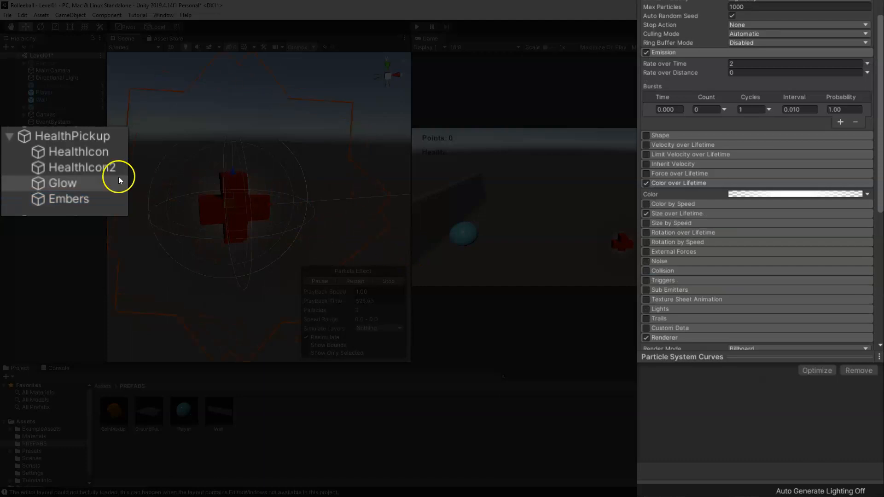
click(316, 208)
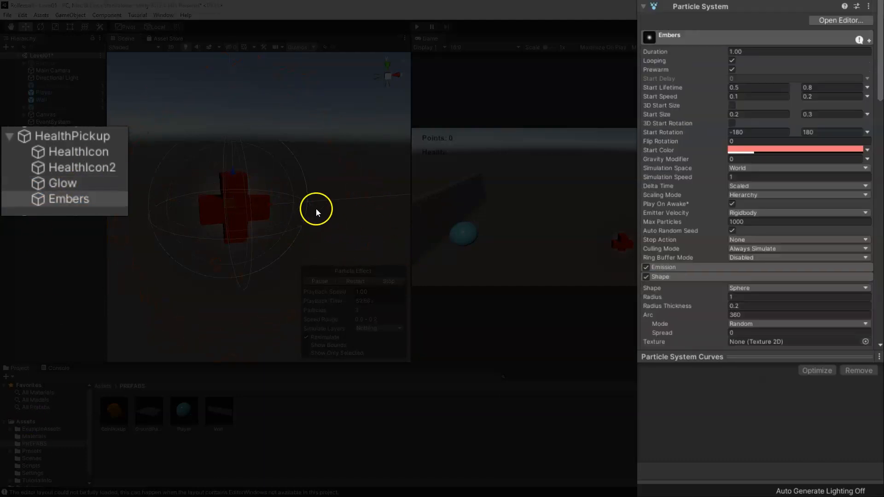
click(762, 150)
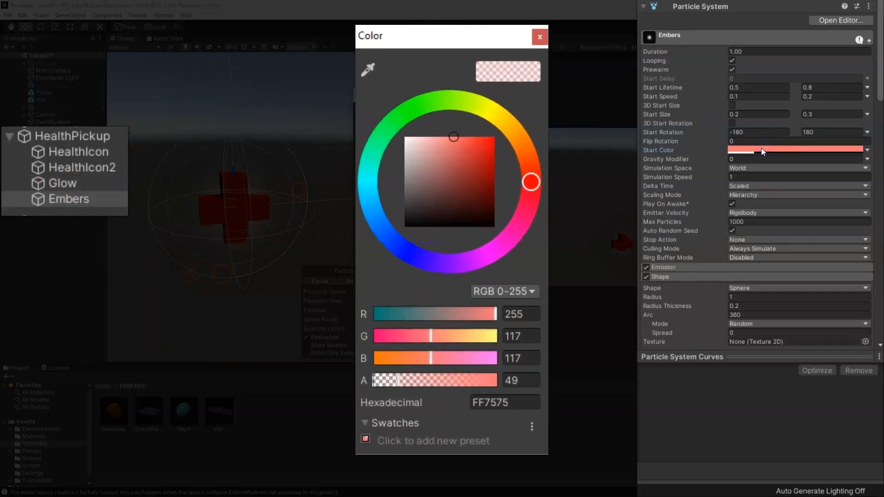
drag(474, 351, 518, 355)
drag(466, 386, 485, 380)
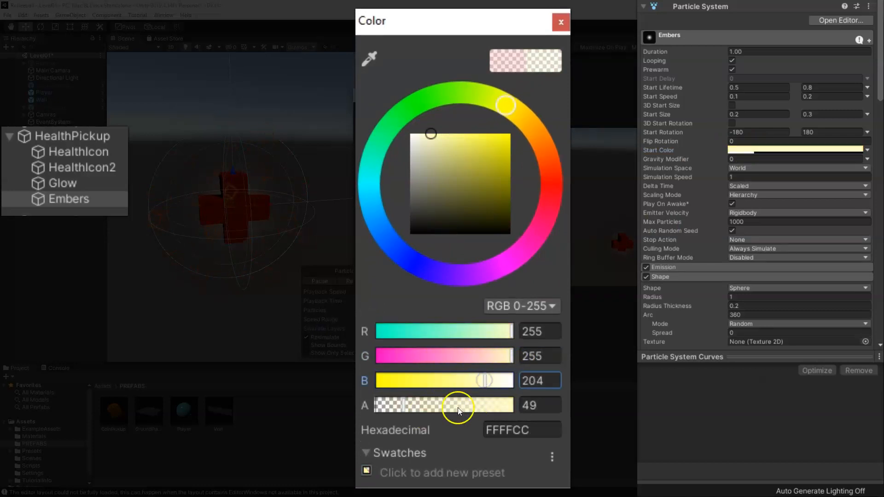
drag(457, 408, 537, 408)
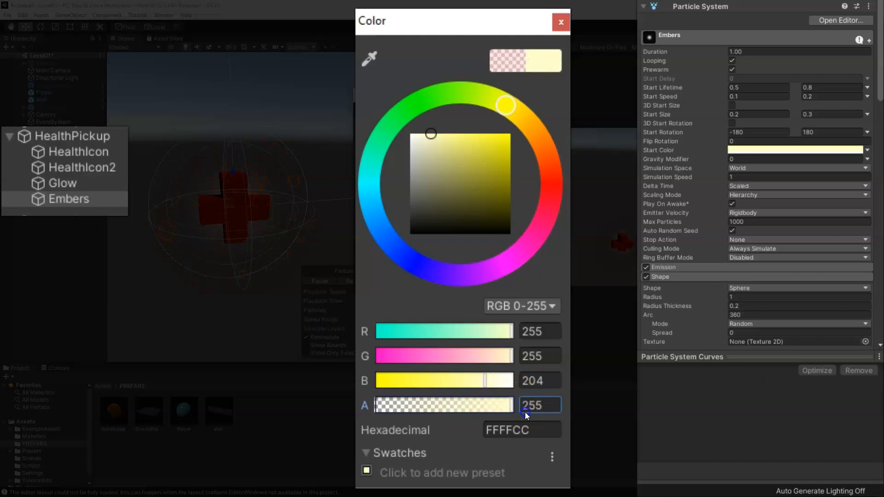
mouse_move(529, 412)
mouse_down()
mouse_move(464, 404)
mouse_move(520, 408)
mouse_up()
click(560, 23)
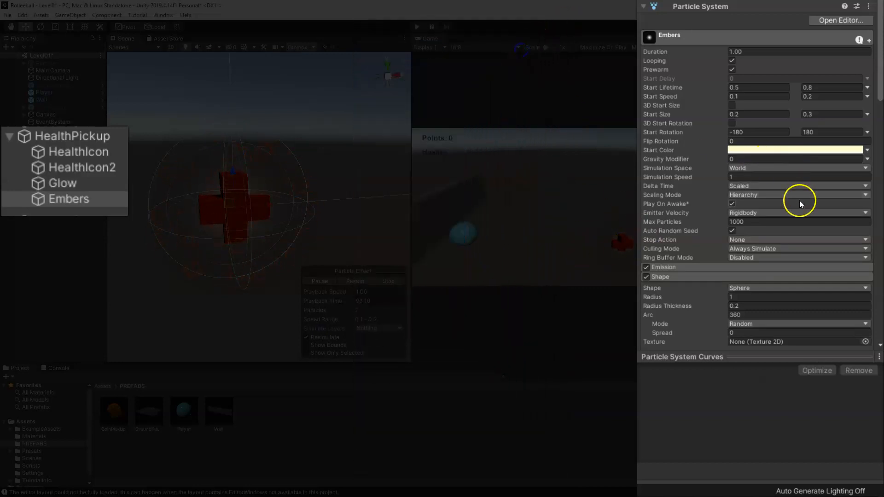
Step: Review Embers' Color over Lifetime gradient, the ParticlesLit material settings and the Texture Sheet Animation module
scroll(800, 200, down, 5)
click(668, 169)
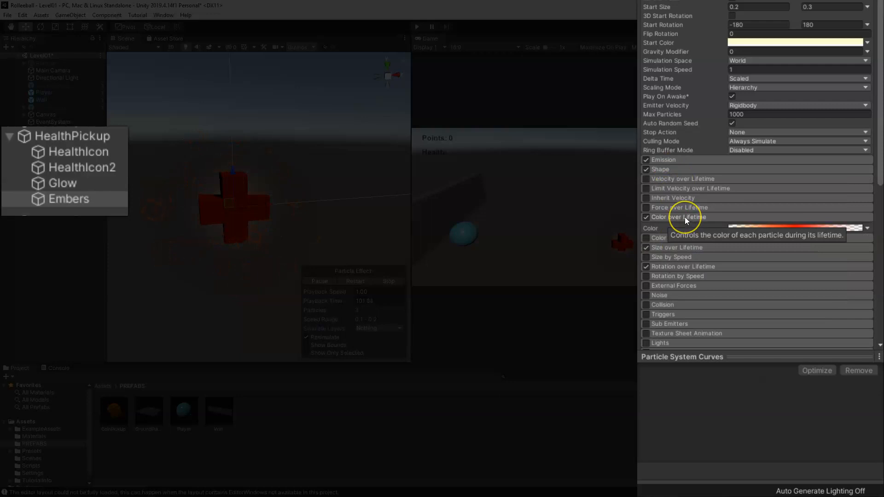
click(795, 228)
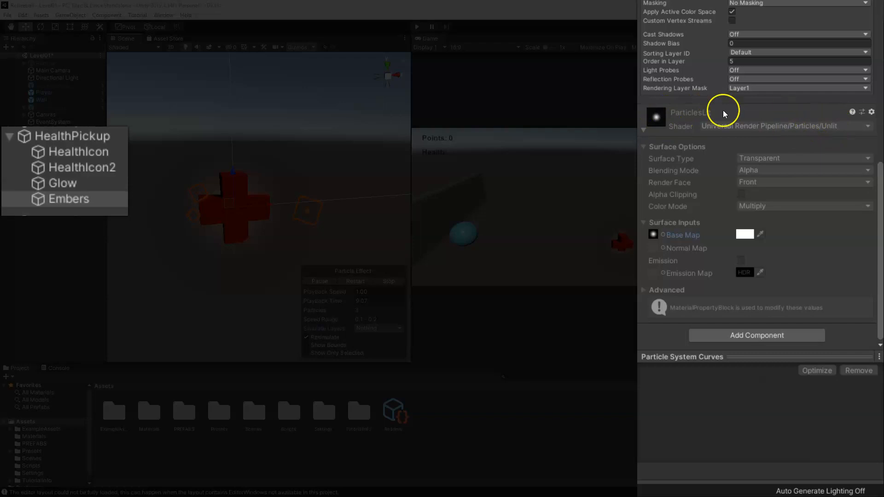
click(643, 130)
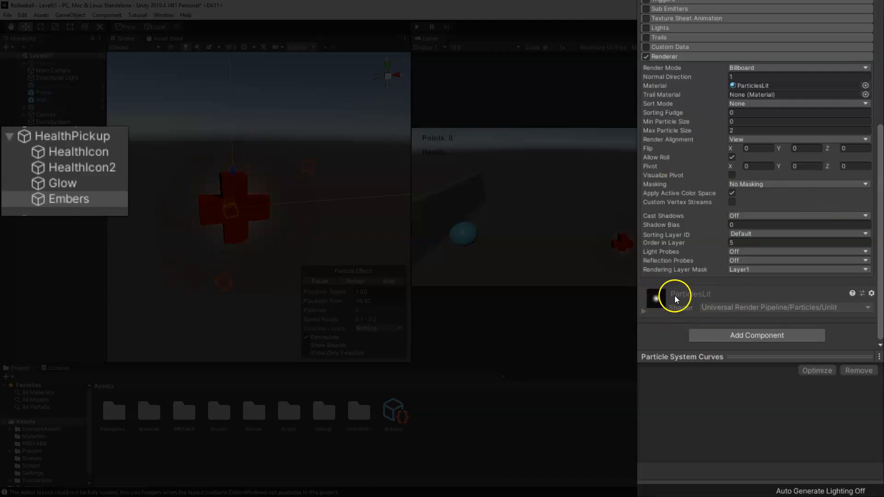
scroll(730, 237, up, 5)
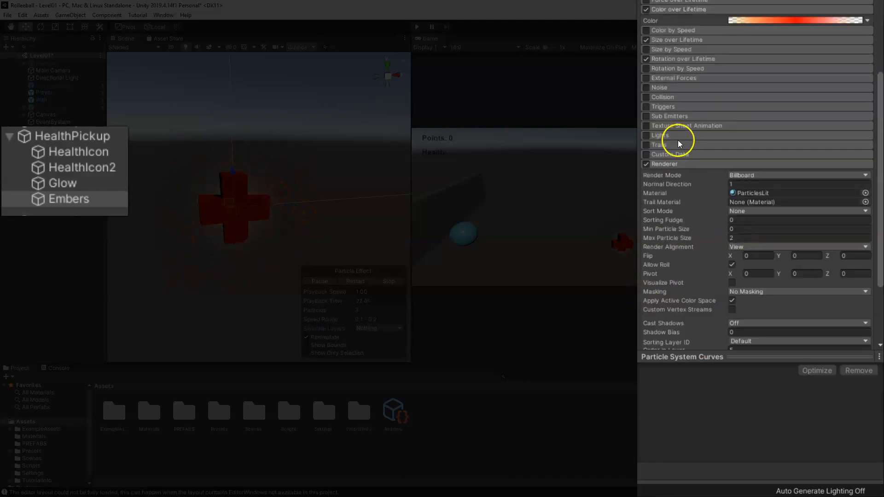
click(683, 125)
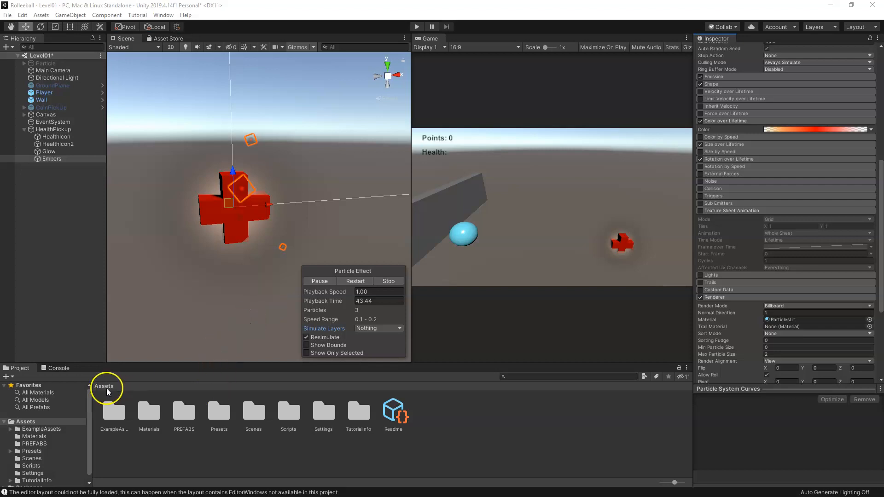
Step: Create a C# script named HealthPickup in the Scripts folder
click(32, 466)
right_click(286, 414)
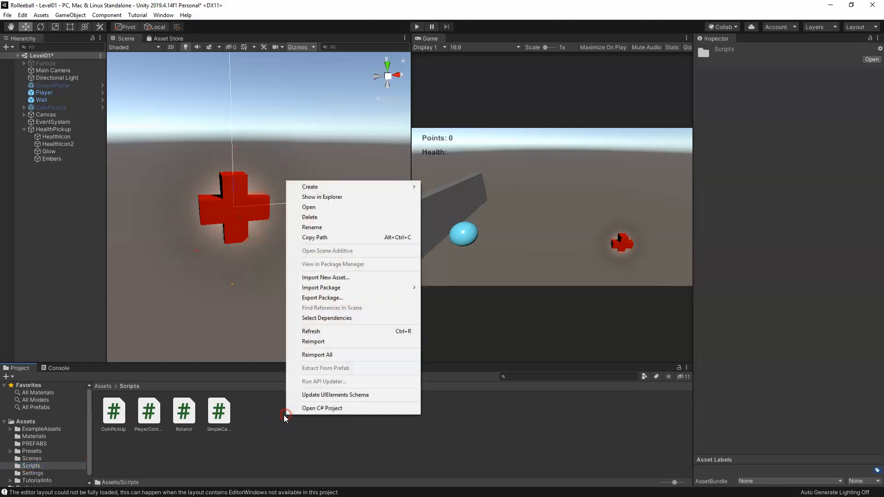
mouse_move(335, 186)
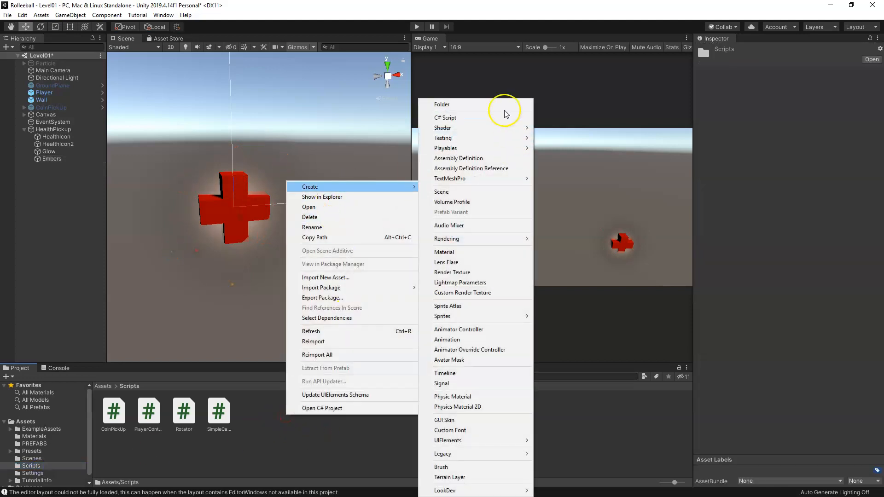
click(503, 119)
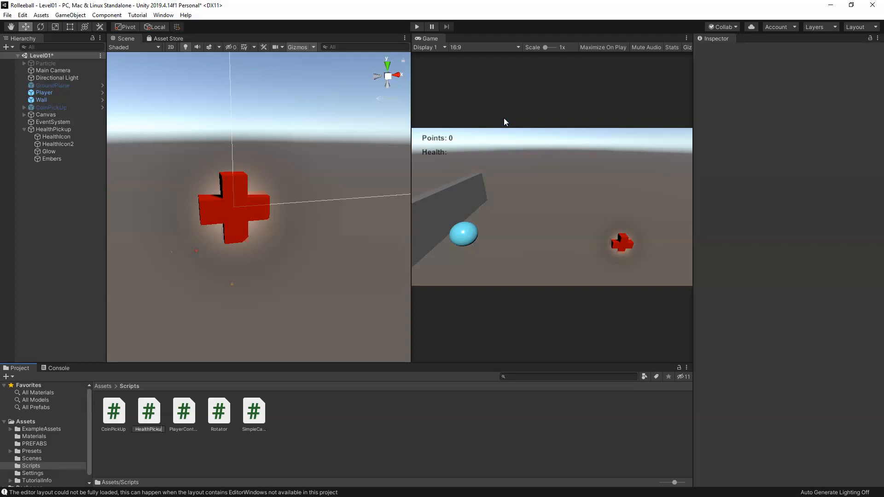
click(160, 385)
click(147, 410)
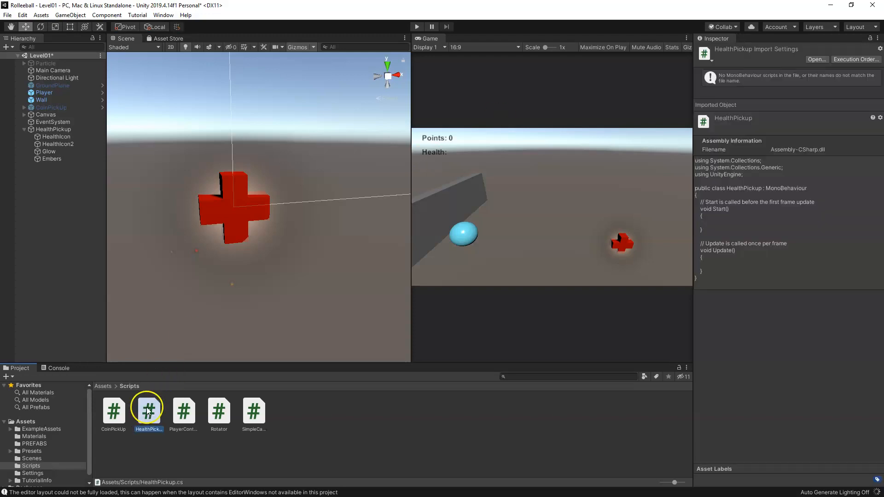
Step: Attach the HealthPickup script to the HealthPickup object, collapsing its Particle System settings to make room
click(52, 131)
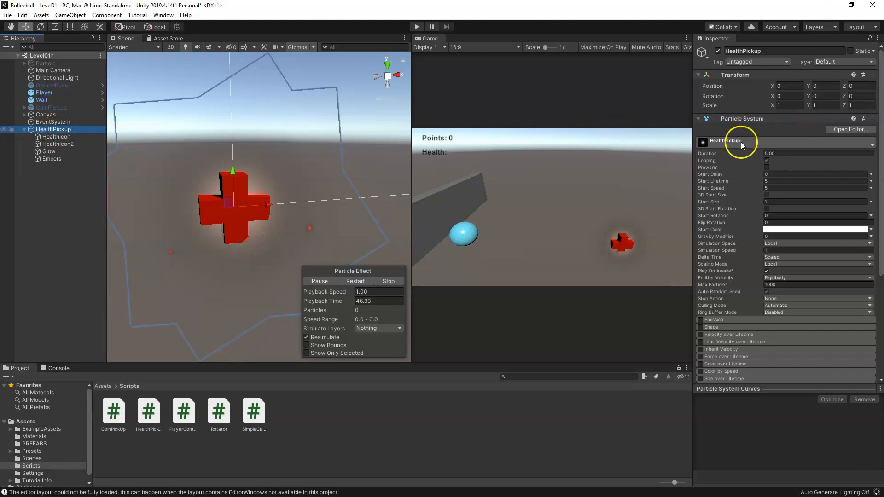
click(698, 118)
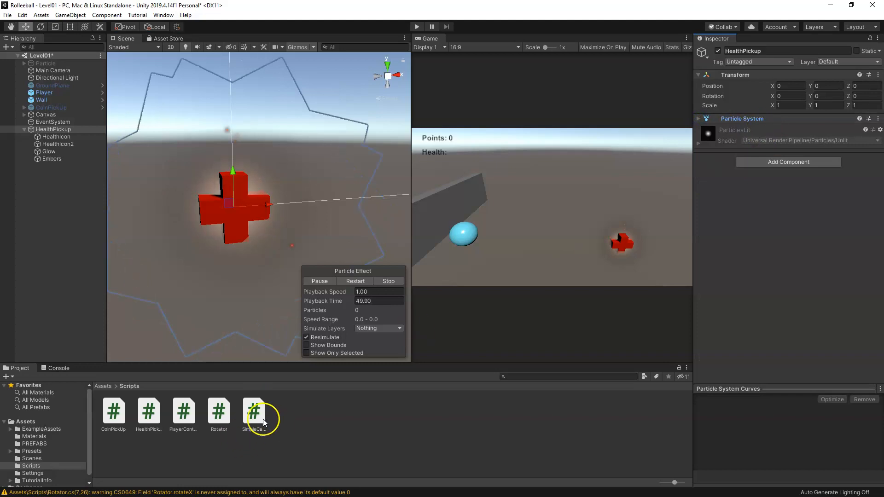
drag(148, 422, 788, 272)
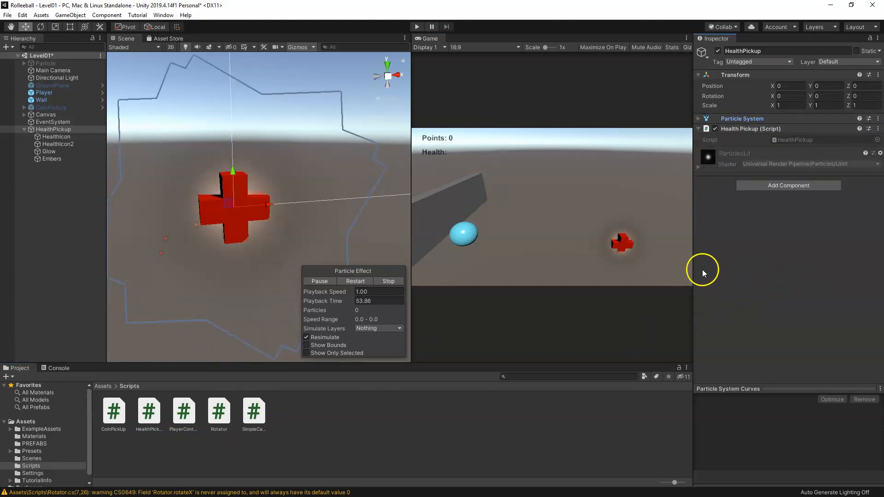
Step: Open the HealthPickup script in the code editor and declare a public AudioClip field named healthPickUpAudio in the class
double_click(148, 413)
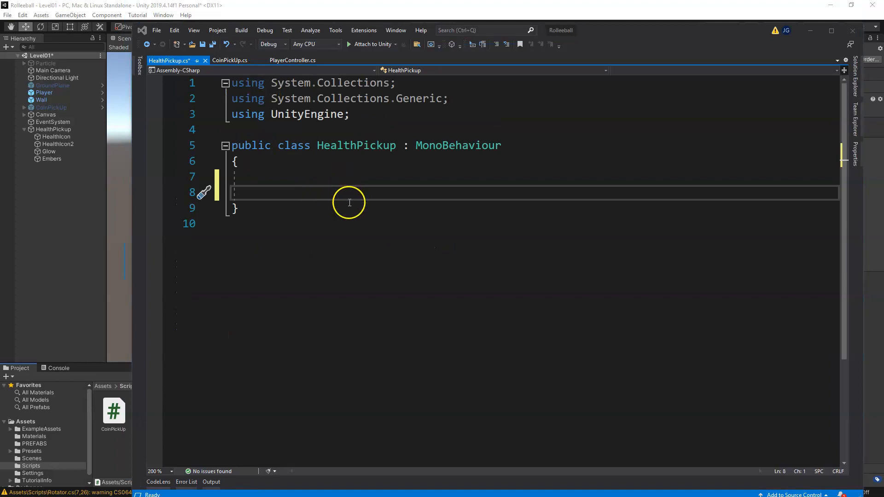
click(276, 177)
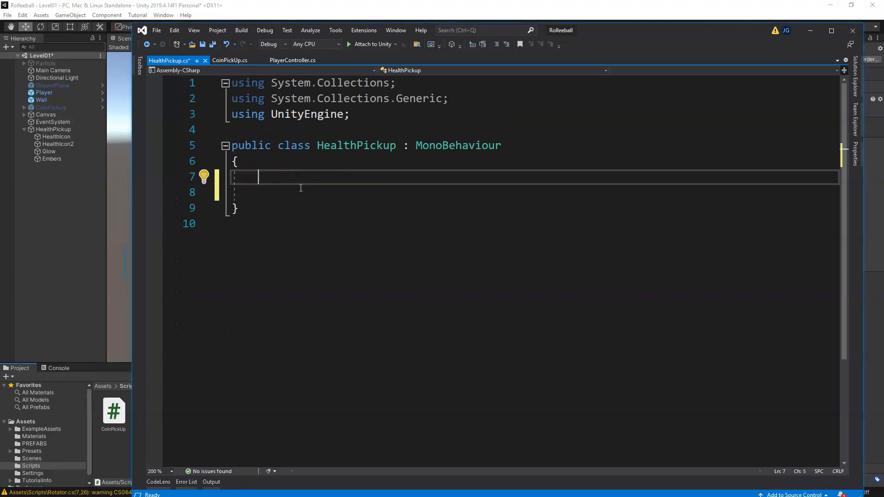
text(p)
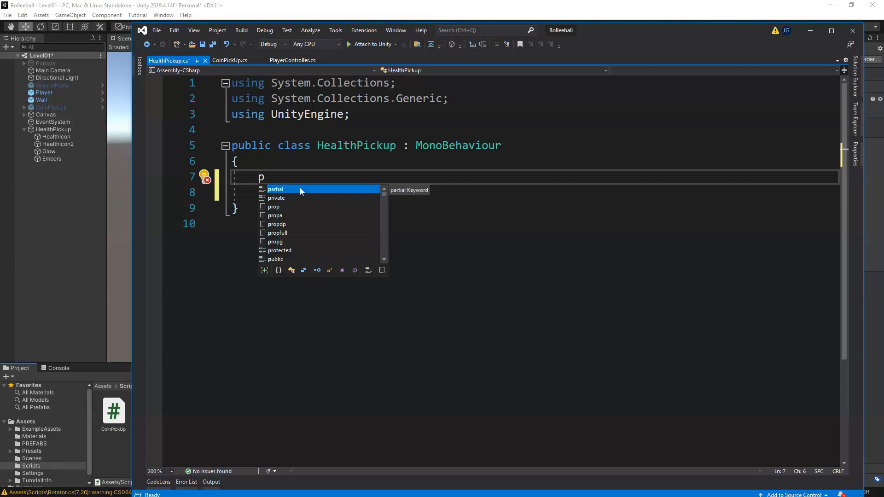
text(ublic A)
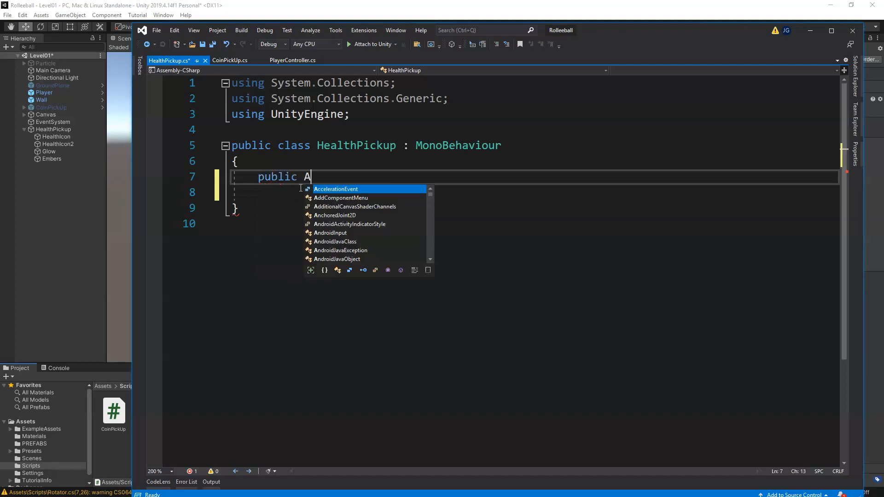
text(udioClip)
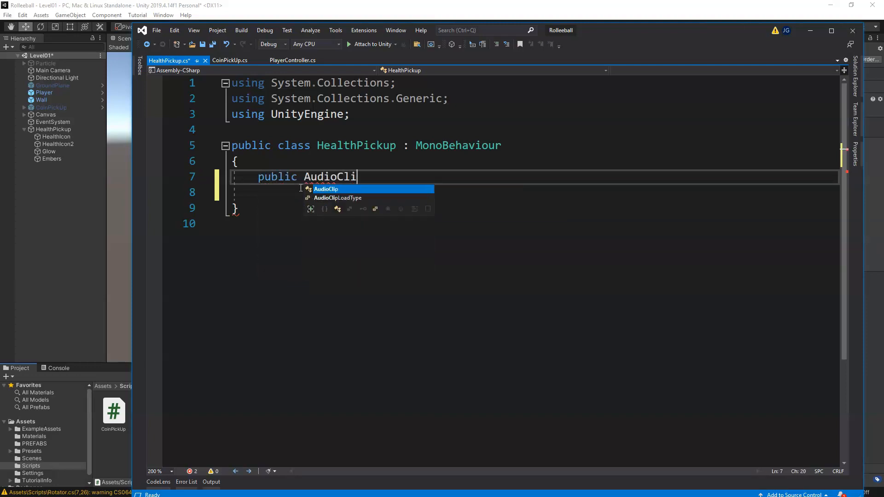
key(Escape)
text(healthP)
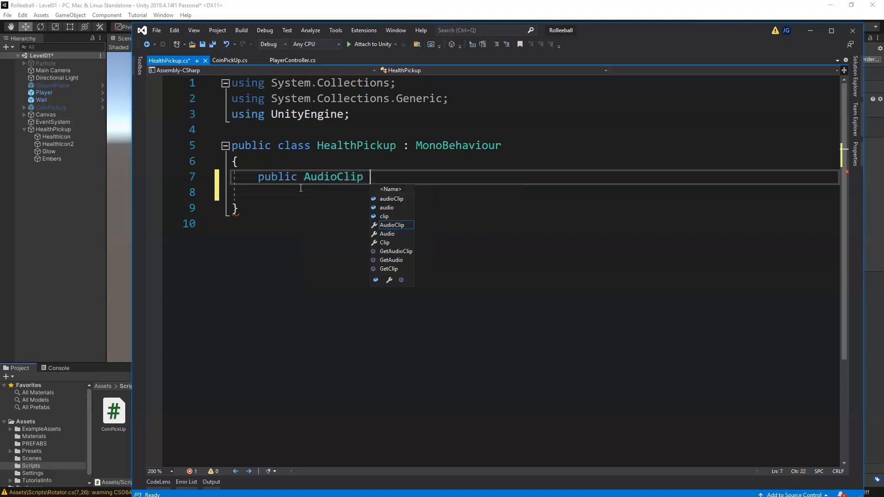
text(ic)
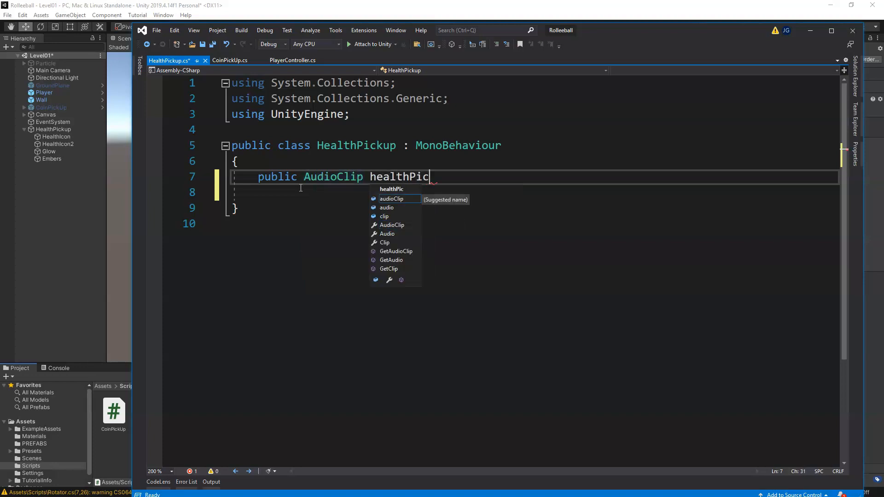
text(kUpAU)
key(BackSpace)
key(BackSpace)
key(BackSpace)
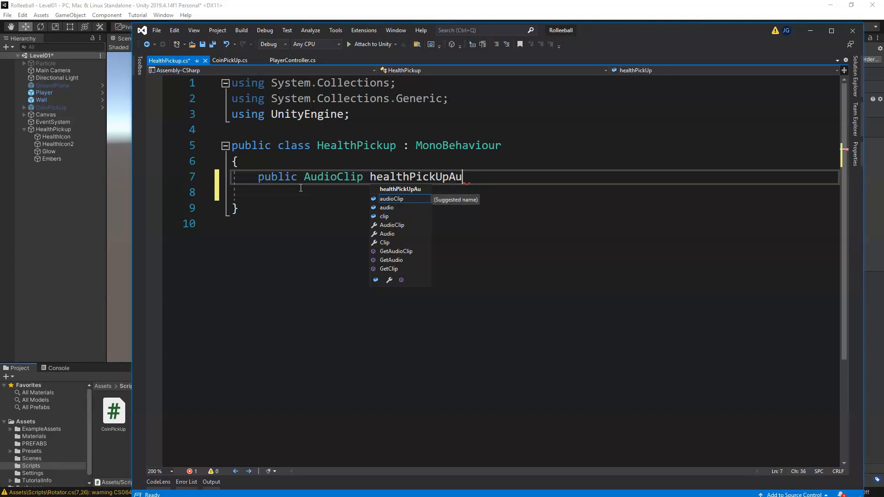
text(;)
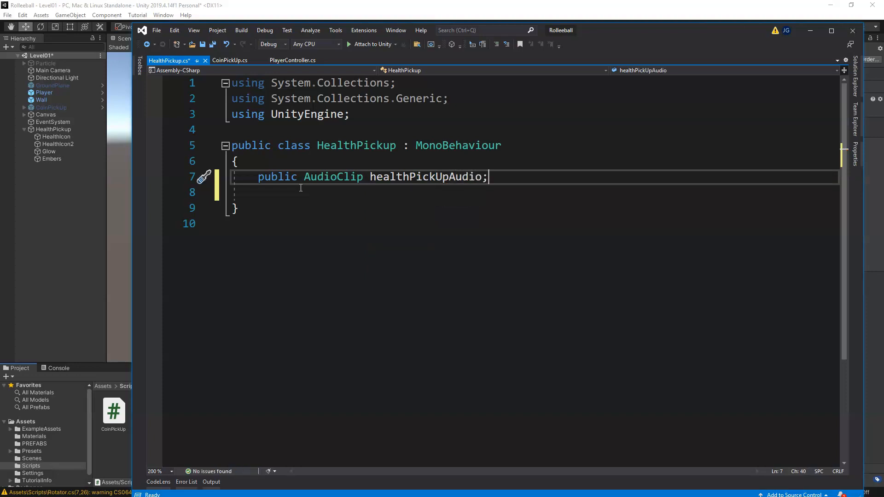
Step: Add an empty OnTriggerEnter(Collider other) method below the healthPickUpAudio field
key(Return)
key(Return)
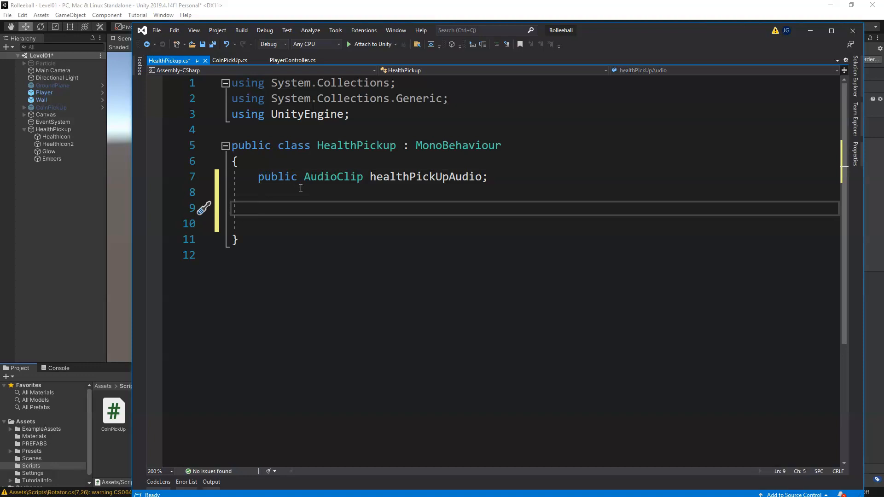
text(voi)
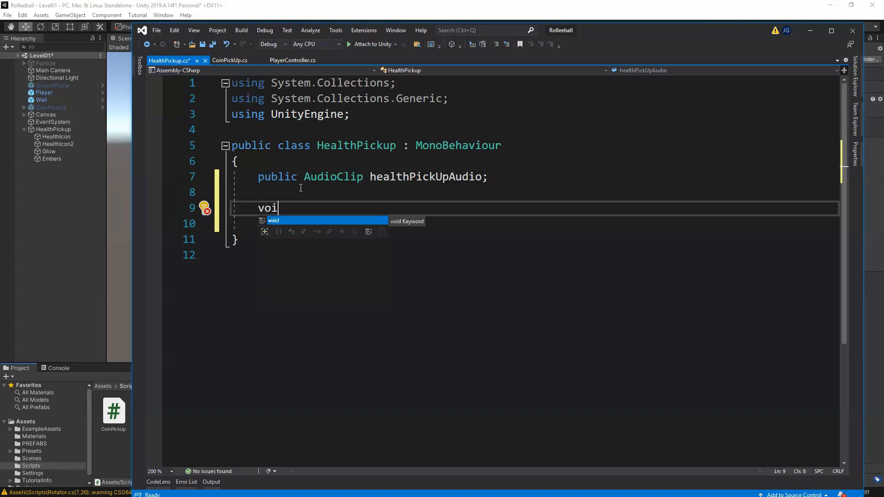
text(d On)
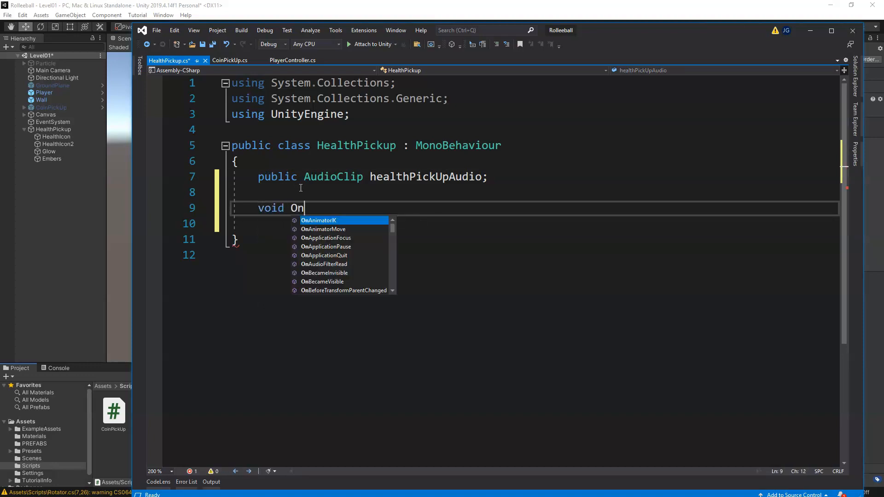
text(trigg)
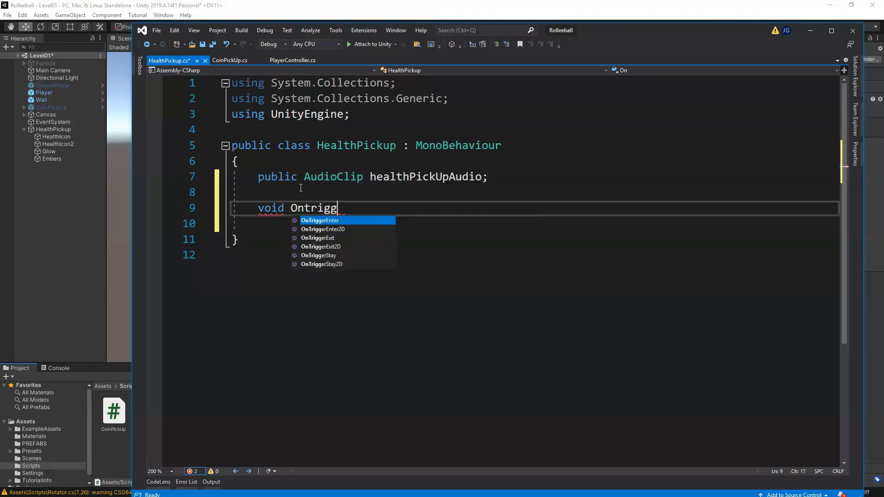
key(Tab)
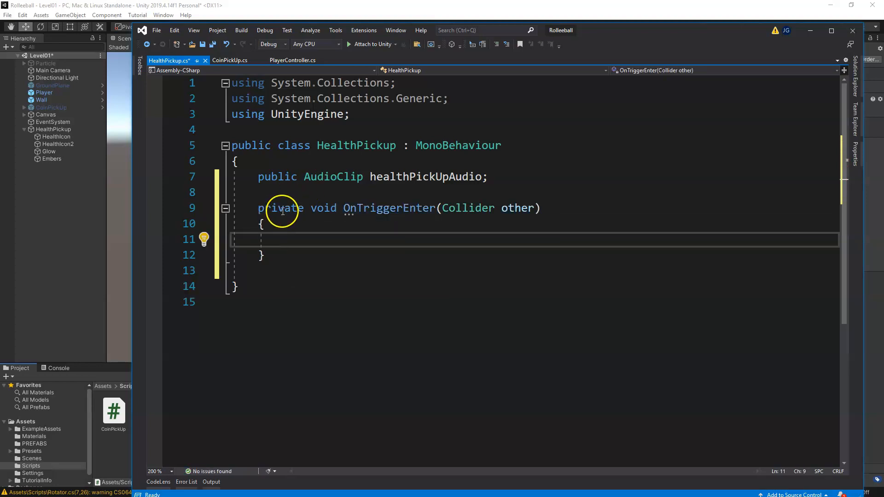
Step: Remove the private modifier from the OnTriggerEnter method and save the script
double_click(281, 209)
key(Delete)
key(Delete)
click(290, 239)
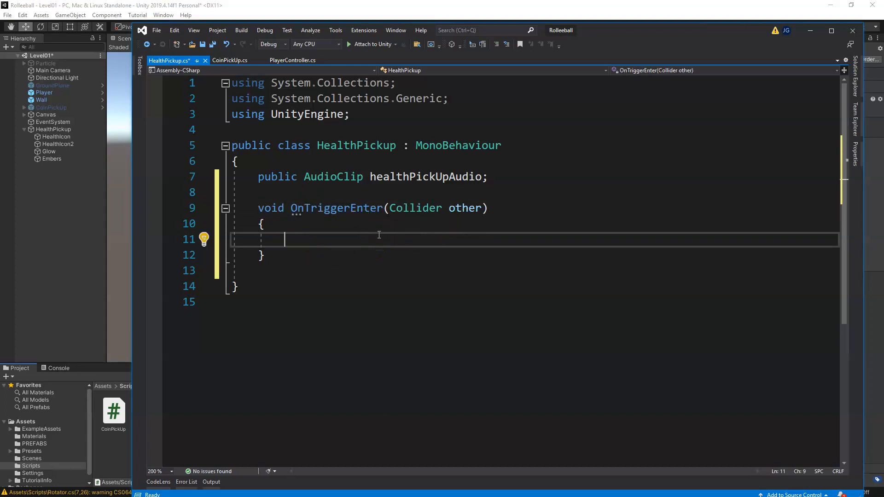
drag(304, 208, 350, 208)
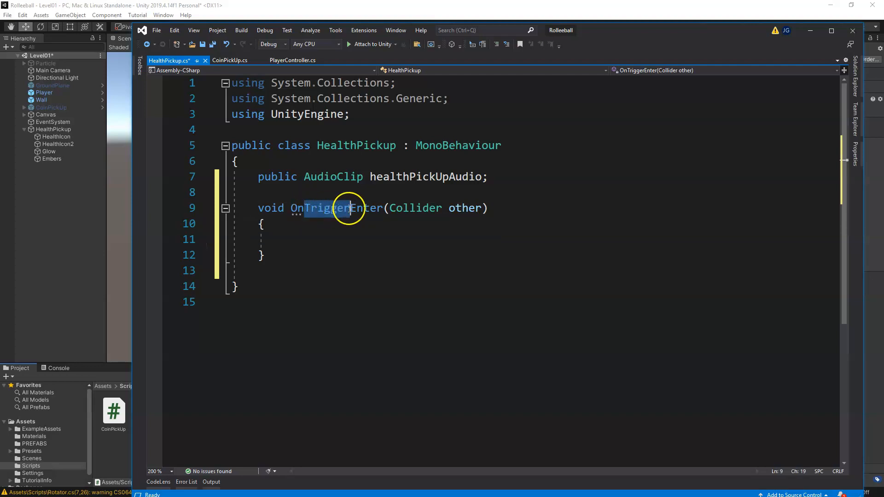
key(ctrl+s)
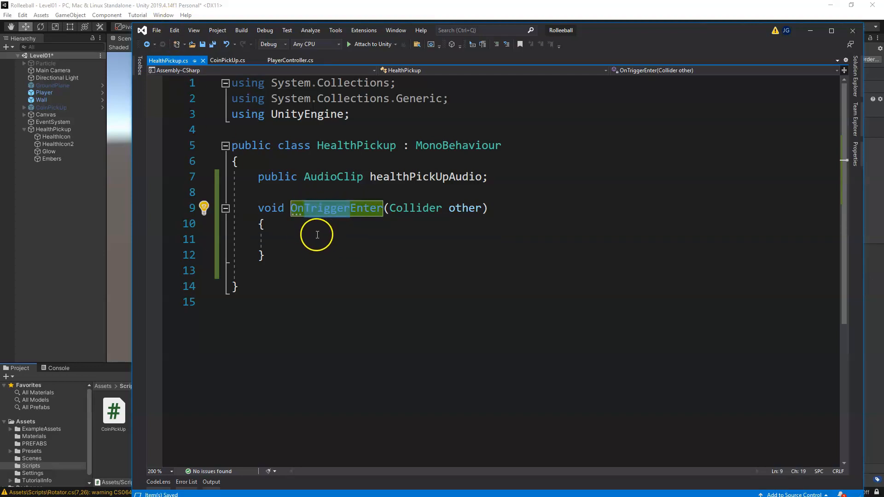
click(335, 241)
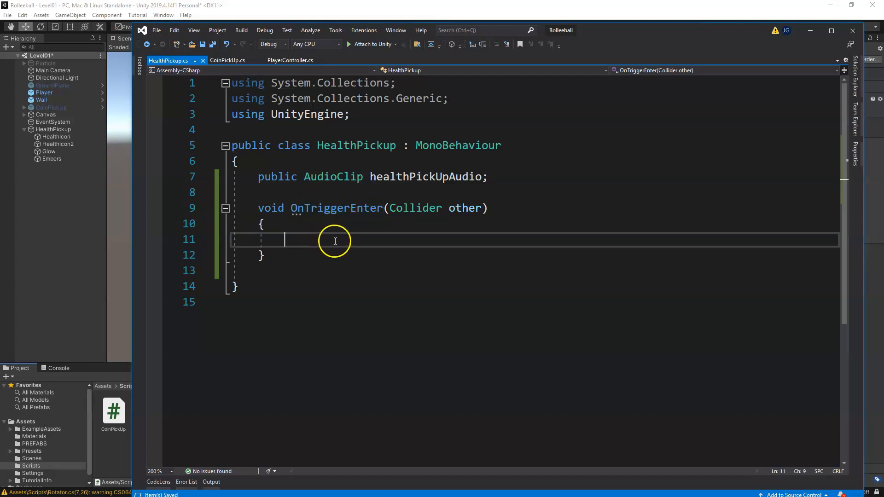
Step: Switch back to Unity and add a Sphere Collider component to the HealthPickup object
click(60, 130)
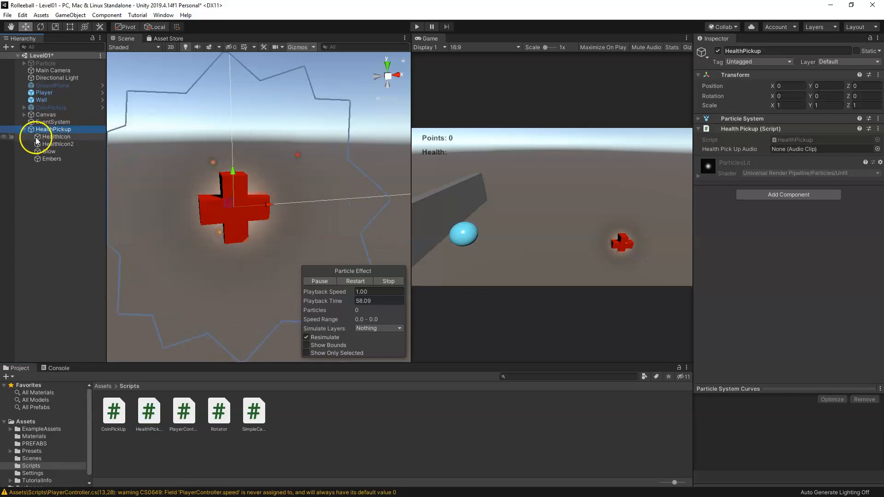
scroll(265, 212, down, 3)
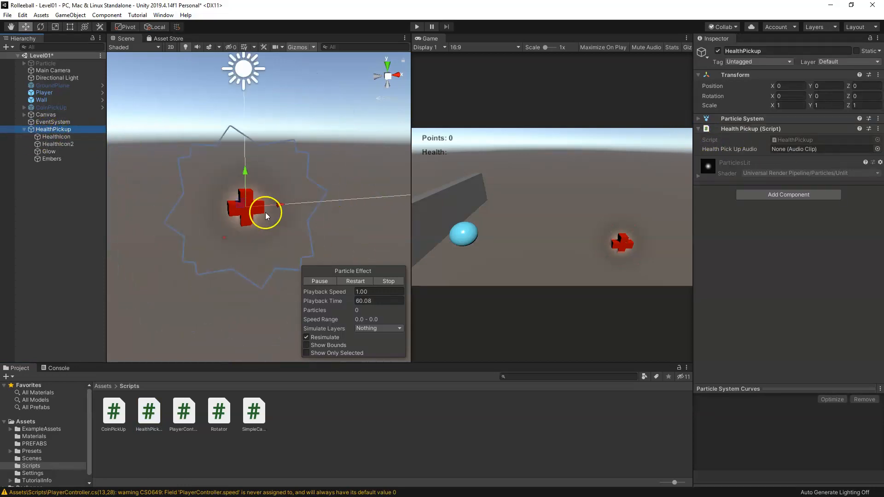
alt+drag(261, 208, 295, 214)
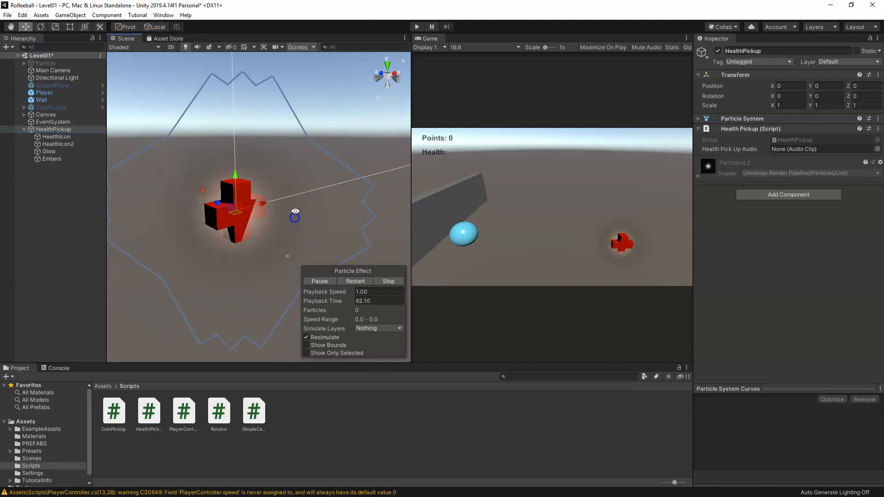
click(766, 195)
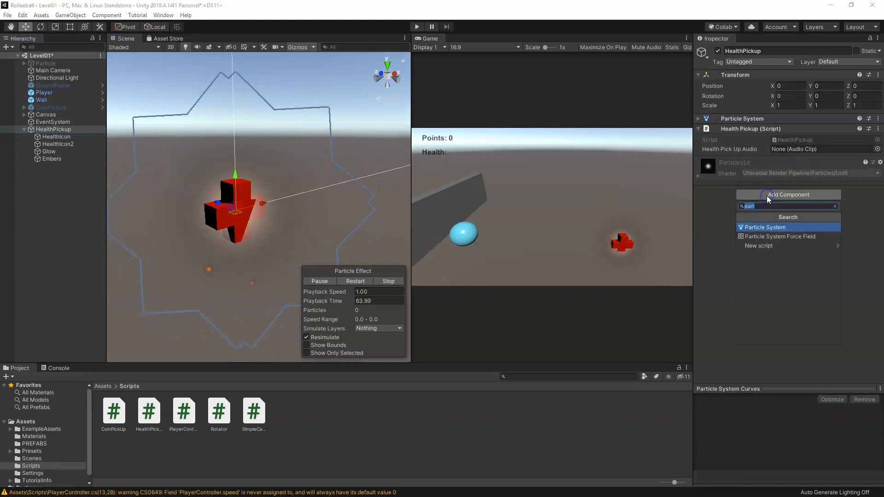
text(collid)
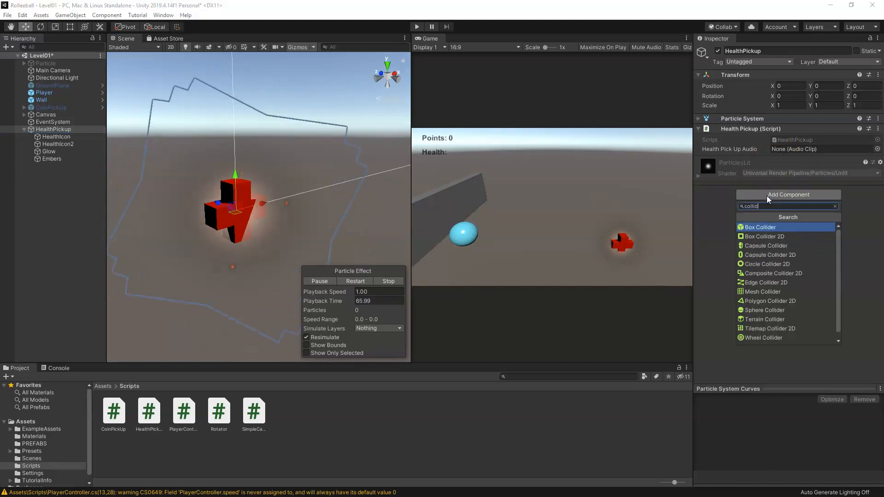
click(762, 310)
scroll(230, 237, up, 5)
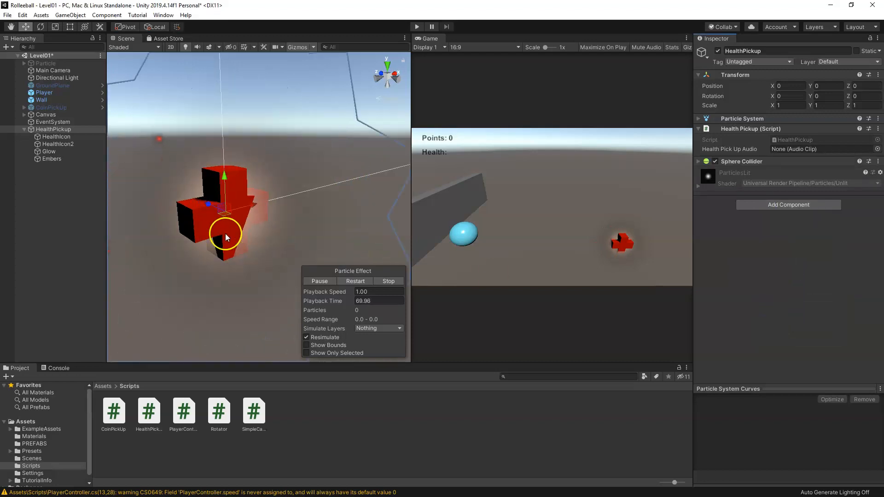
Step: Shrink the Sphere Collider's radius to 0.52 so that it closely encloses the red cross
click(698, 161)
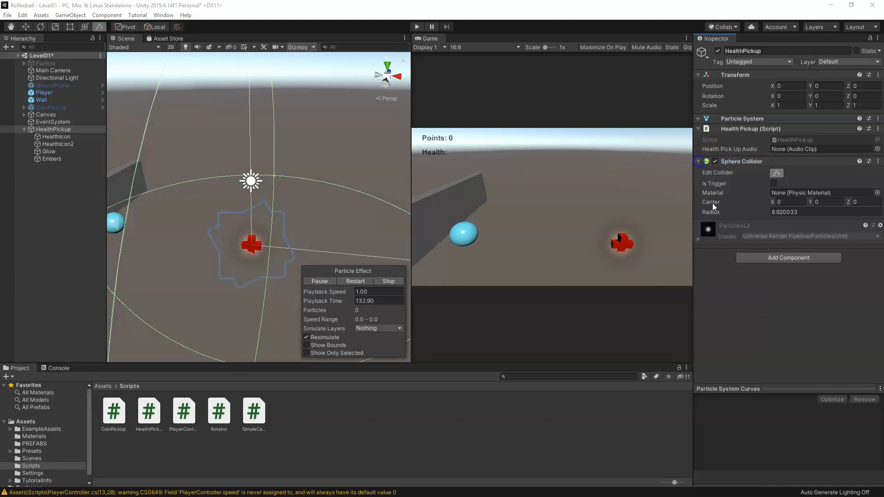
click(783, 202)
click(865, 203)
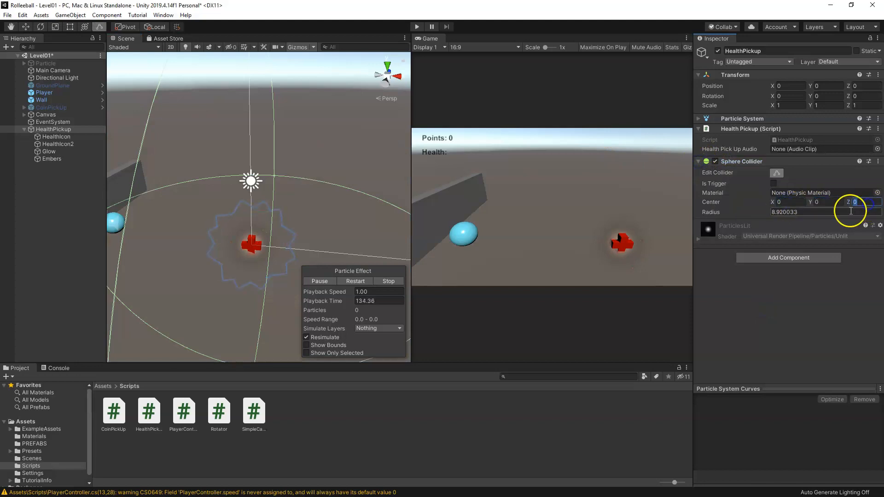
click(812, 212)
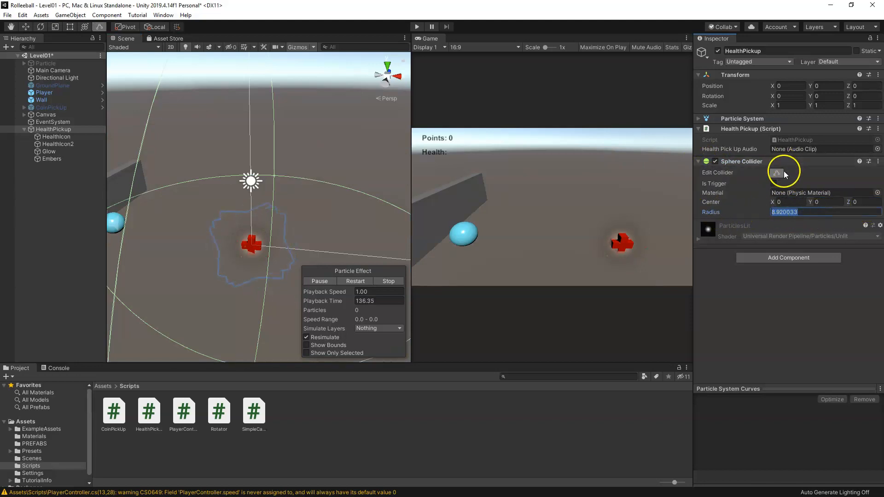
text(2.99)
drag(647, 211, 620, 224)
scroll(262, 249, up, 3)
scroll(253, 276, up, 3)
drag(713, 213, 714, 212)
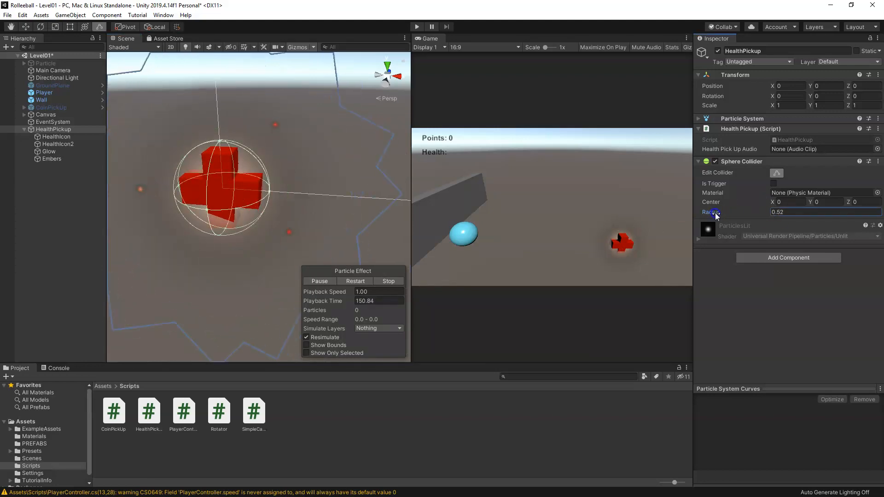
Step: Save the scene and enable Is Trigger on the HealthPickup object's Sphere Collider
alt+drag(267, 216, 258, 194)
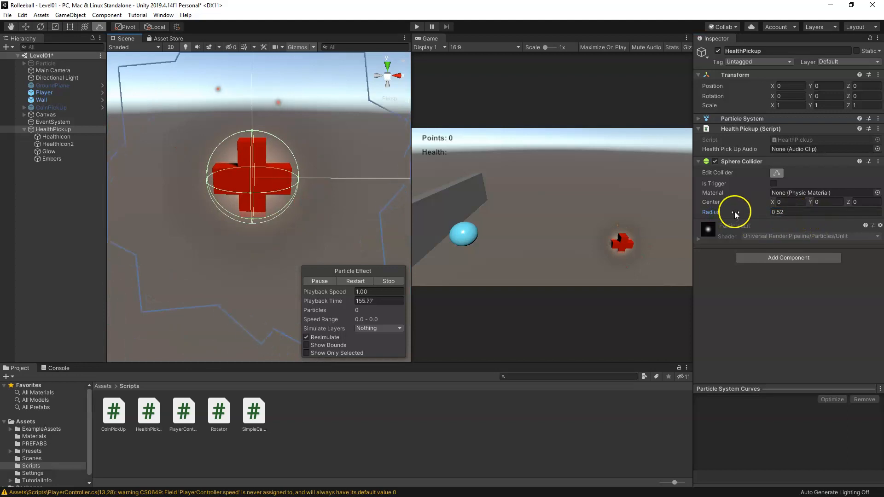
middle_drag(260, 198, 258, 197)
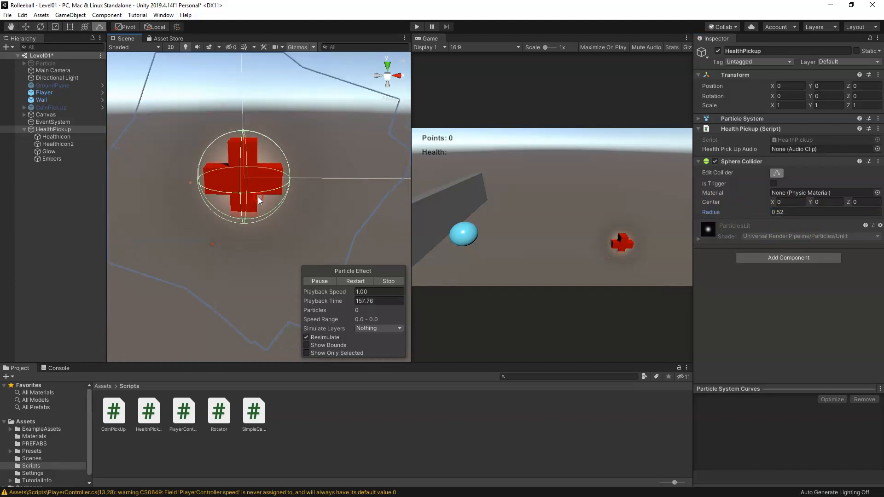
key(ctrl+s)
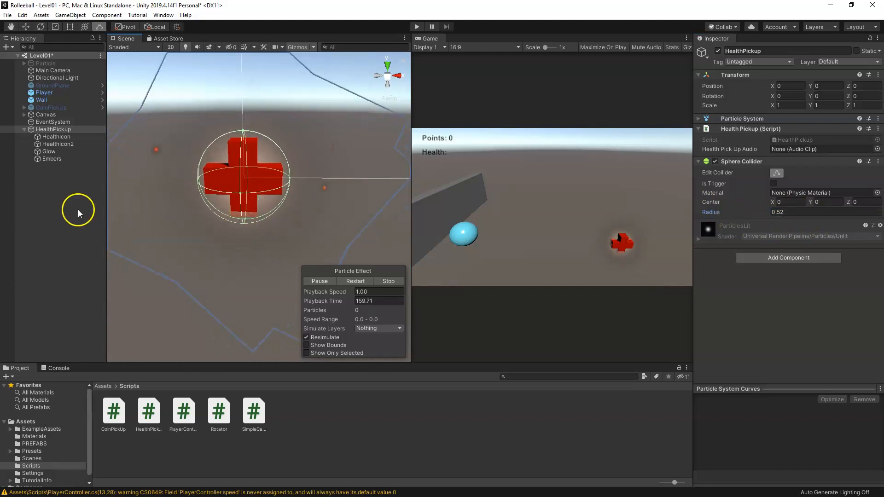
click(101, 215)
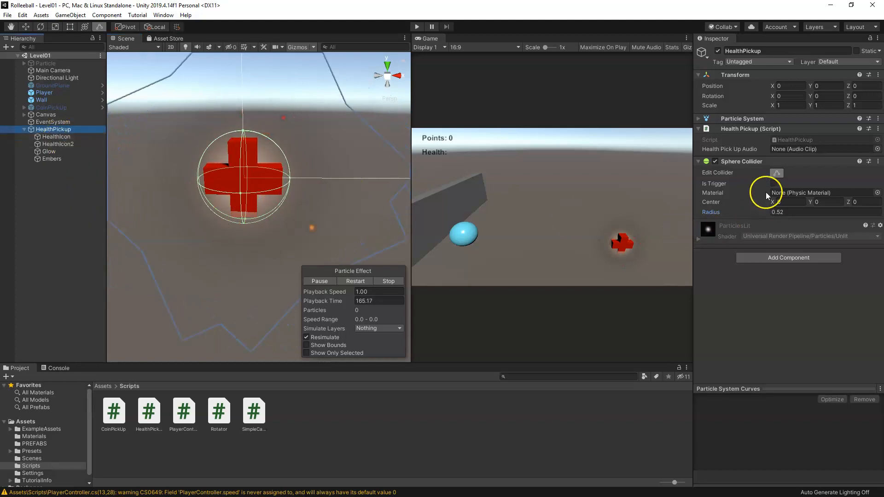
click(774, 183)
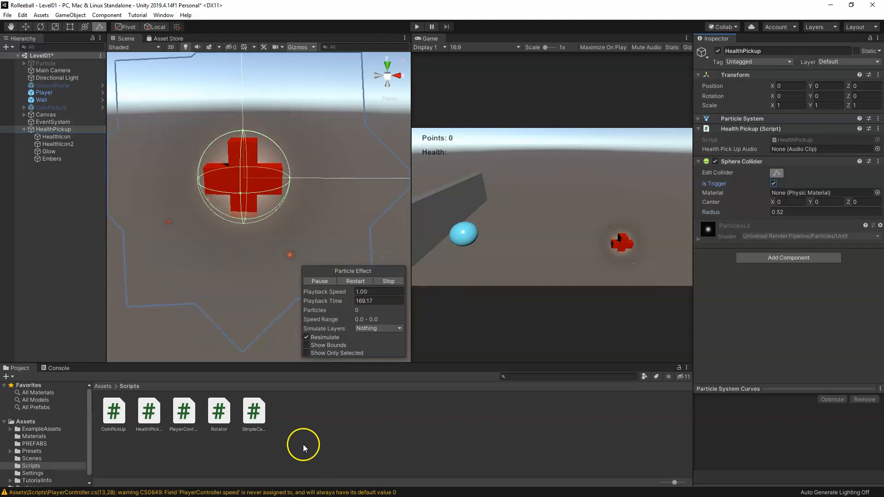
Step: Open the HealthPickup script in Visual Studio and examine the Collider parameter of OnTriggerEnter
double_click(149, 414)
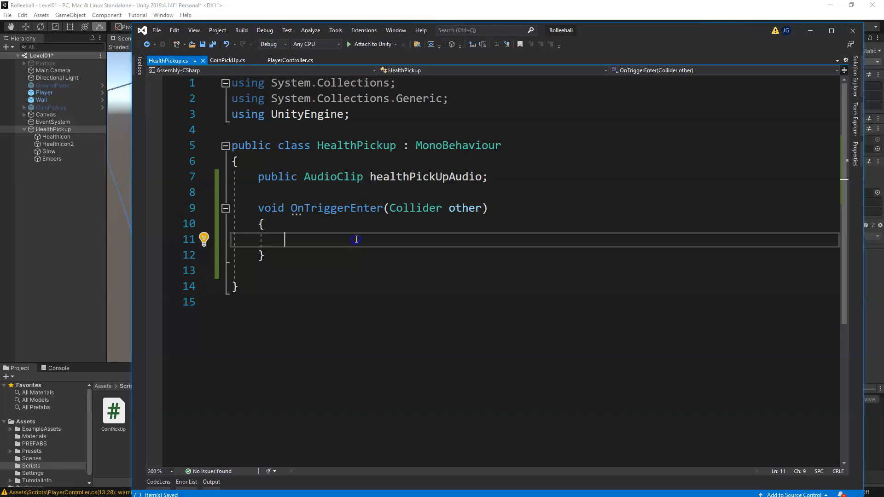
click(463, 208)
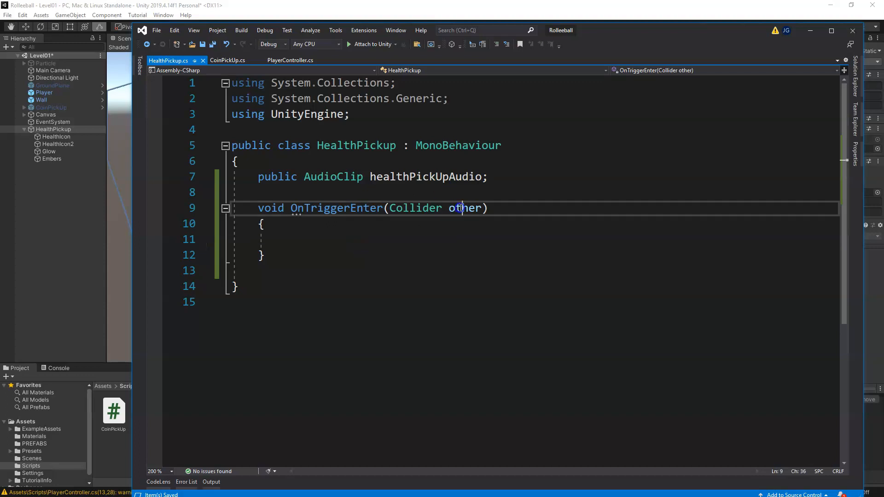
key(Right)
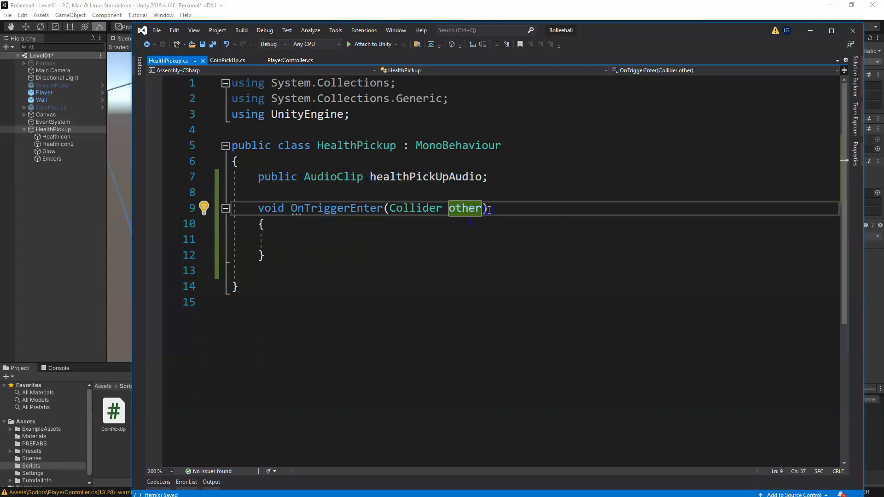
click(489, 210)
click(301, 216)
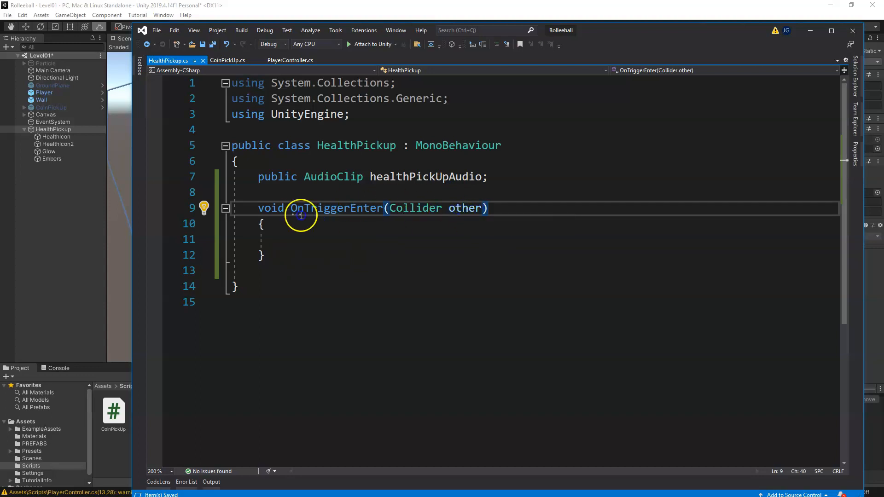
click(468, 209)
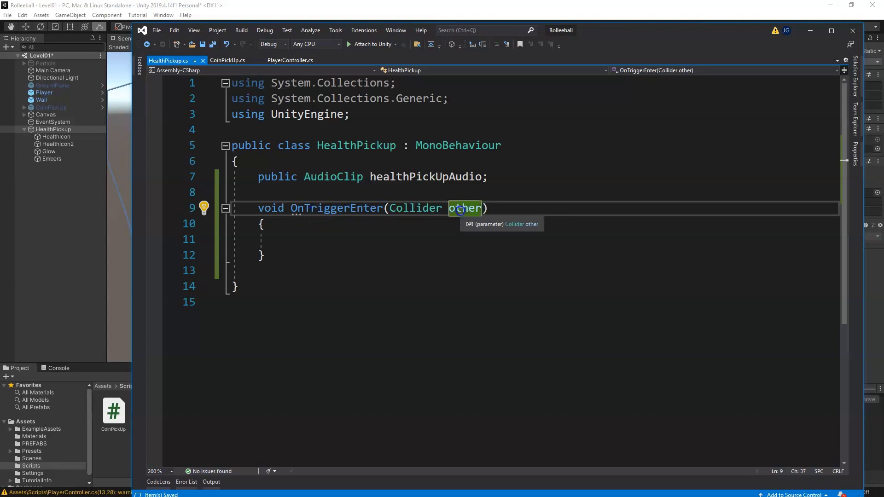
Step: Write the call other.GetComponent<PlayerController>(); inside the empty OnTriggerEnter method
click(336, 237)
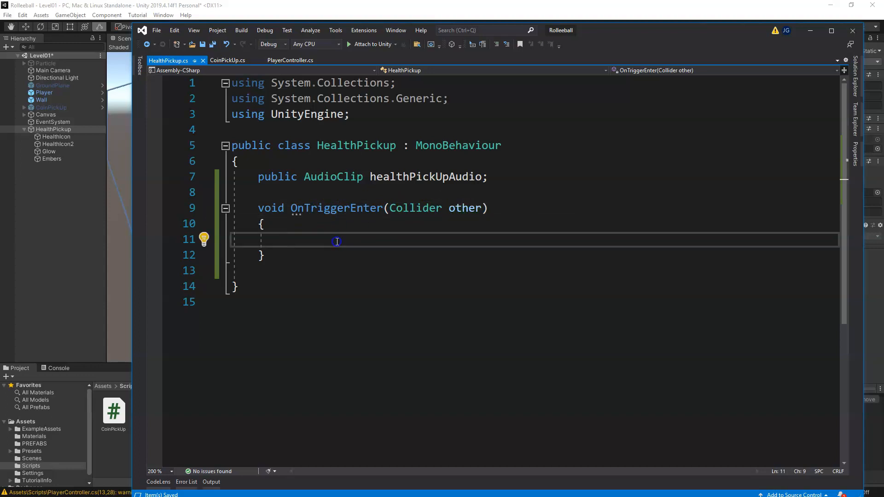
text(other.)
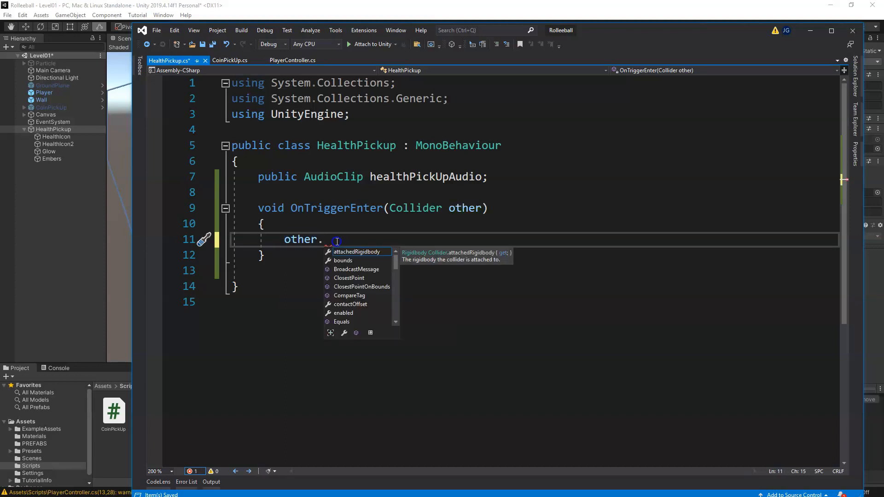
text(Get)
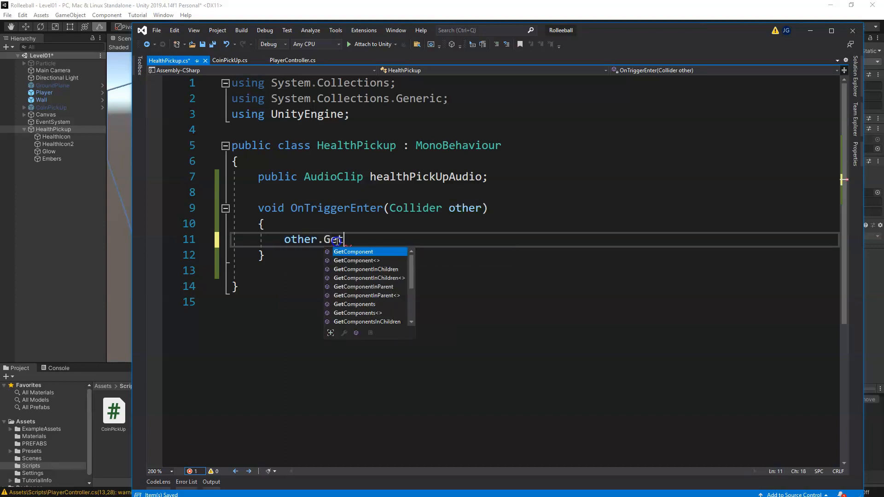
key(Tab)
text(<)
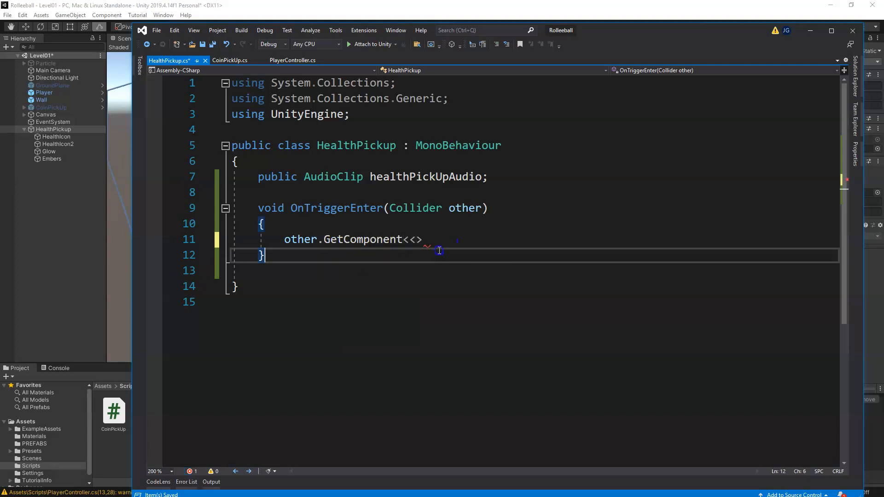
text(Player)
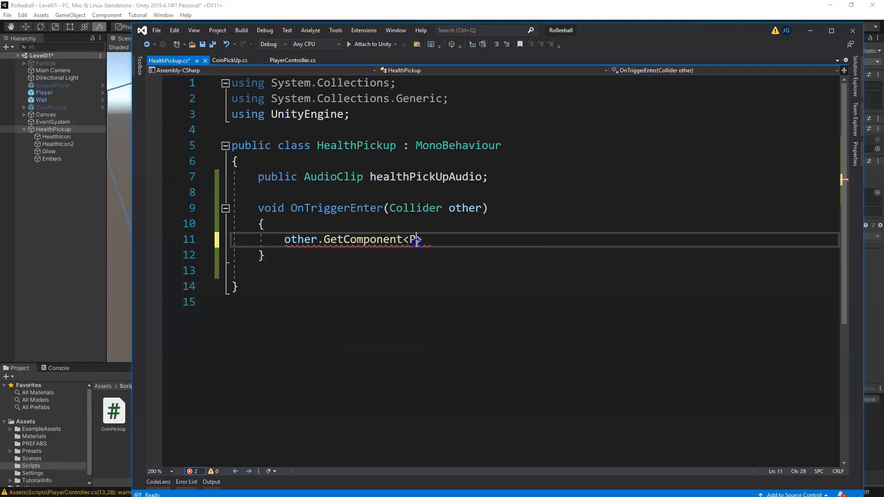
key(Tab)
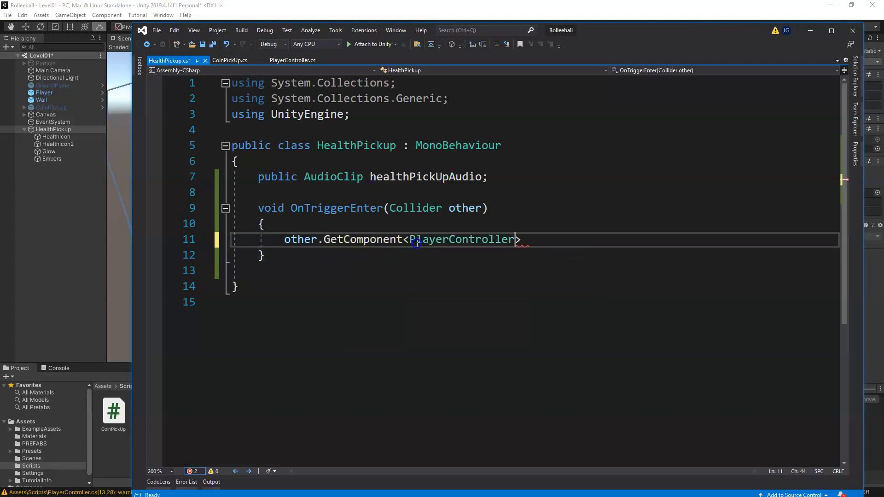
click(520, 239)
text(();)
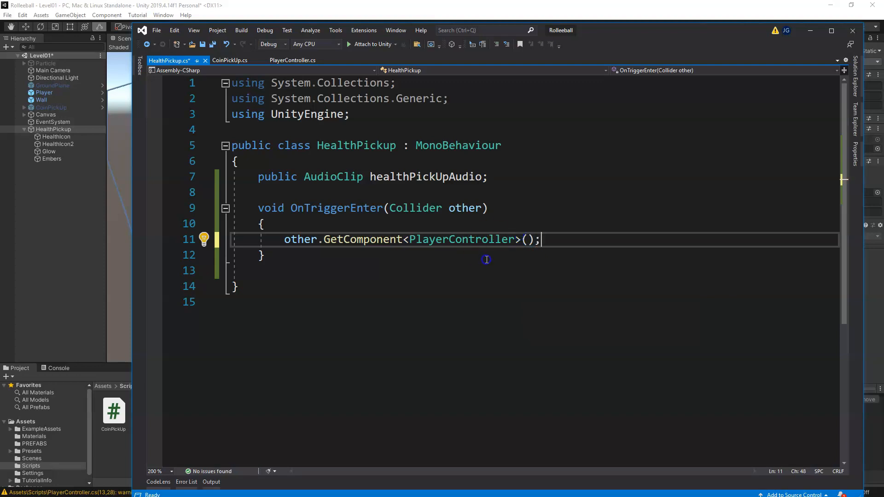
click(322, 239)
double_click(345, 239)
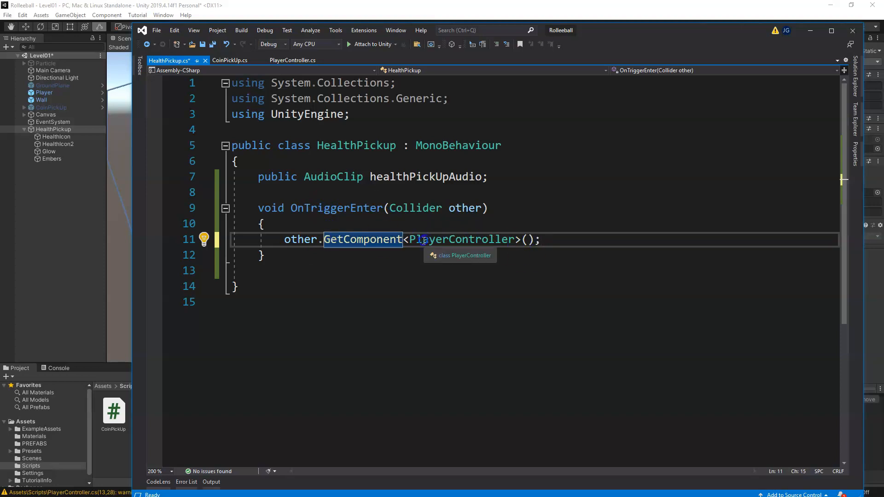
drag(405, 238, 543, 237)
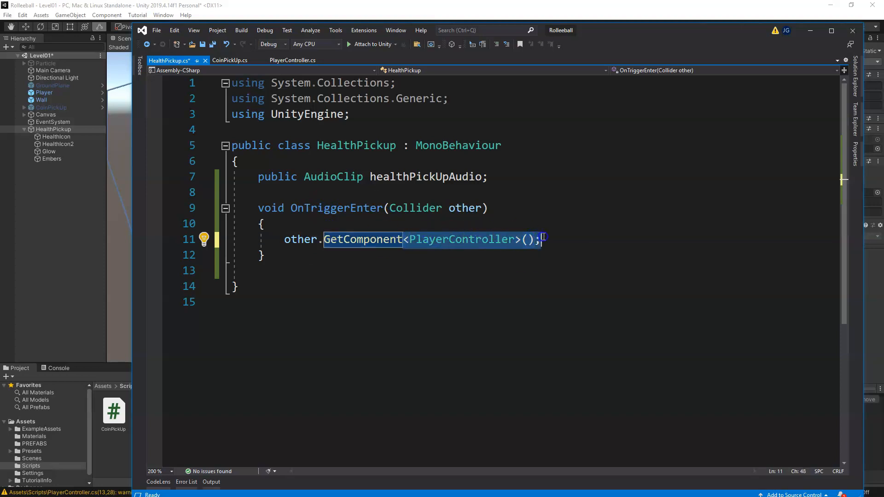
click(287, 240)
double_click(289, 240)
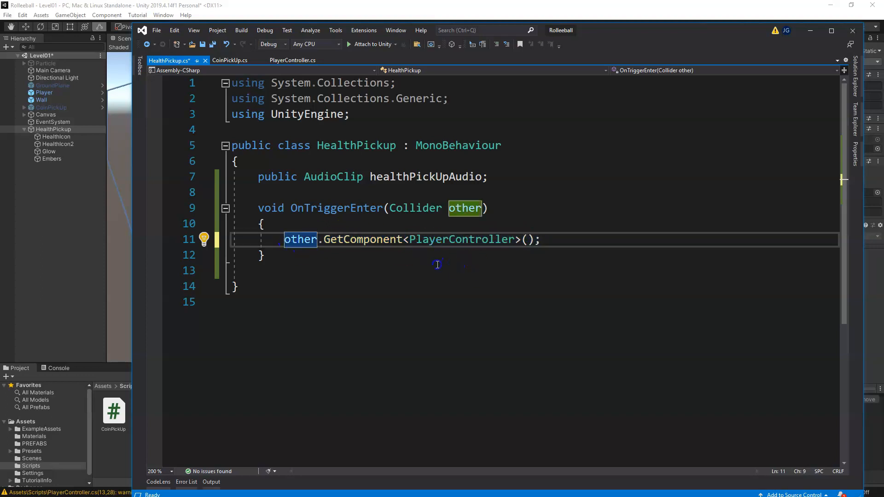
click(298, 243)
drag(409, 239, 540, 242)
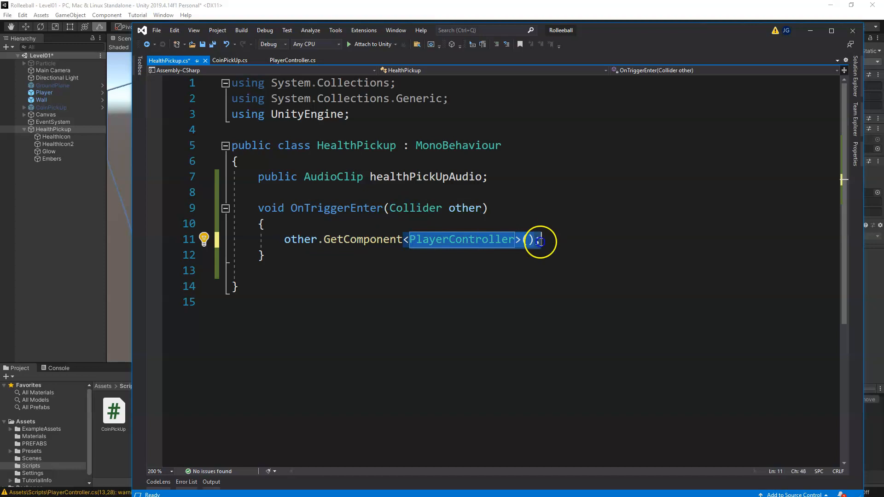
Step: Assign the GetComponent result to a new PlayerController variable named player on the same line
click(285, 240)
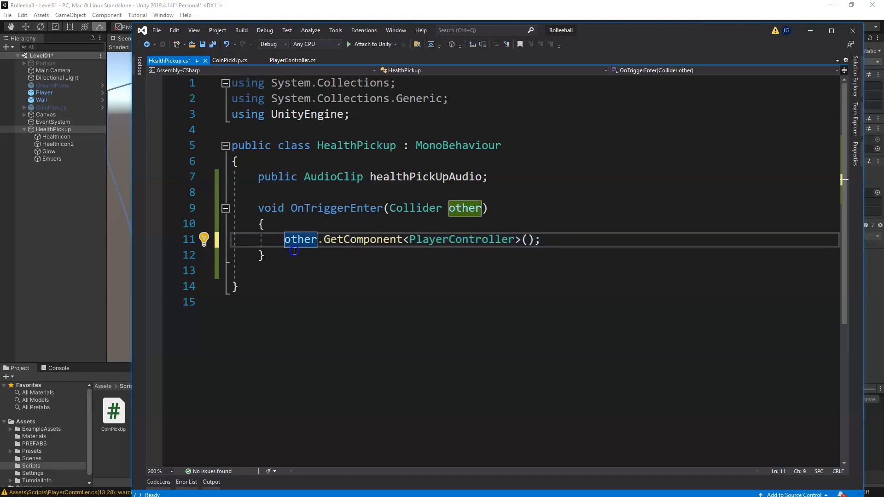
key(Left)
text(=)
key(Left)
key(Left)
text(Player)
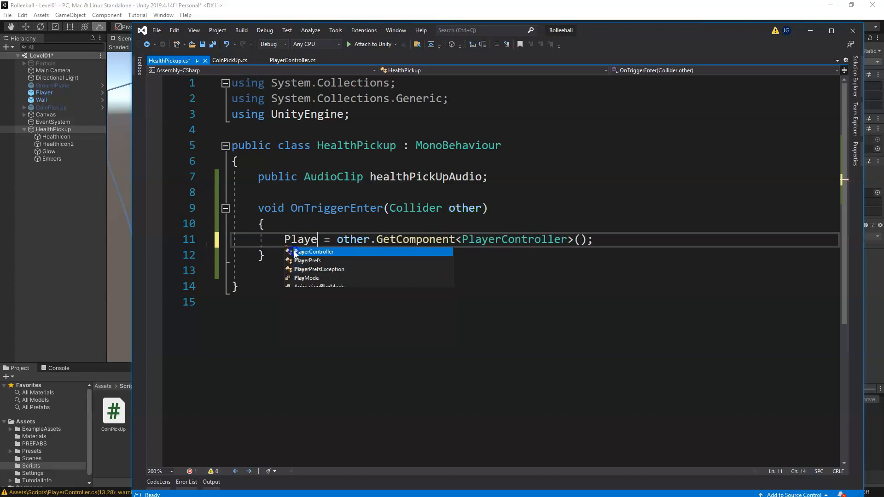
key(Tab)
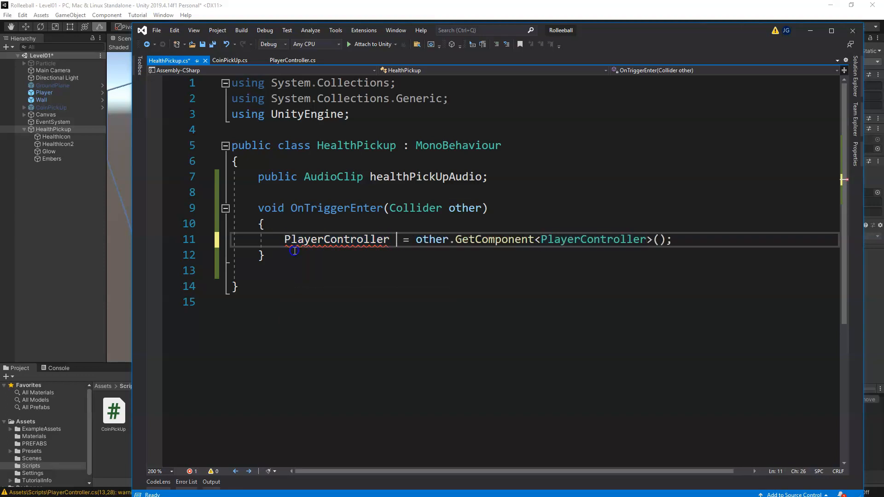
text(player)
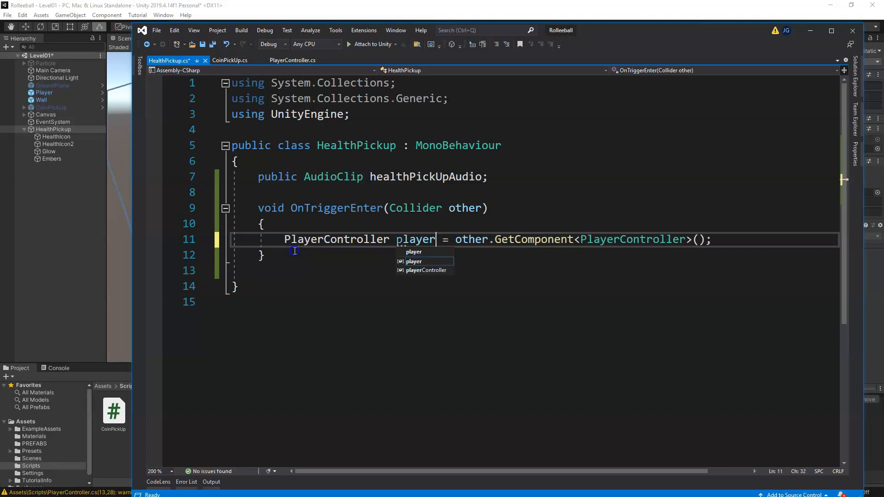
click(415, 231)
click(416, 240)
Step: Add an if(player != null) block with empty braces below the player declaration, separated by a blank line
click(721, 242)
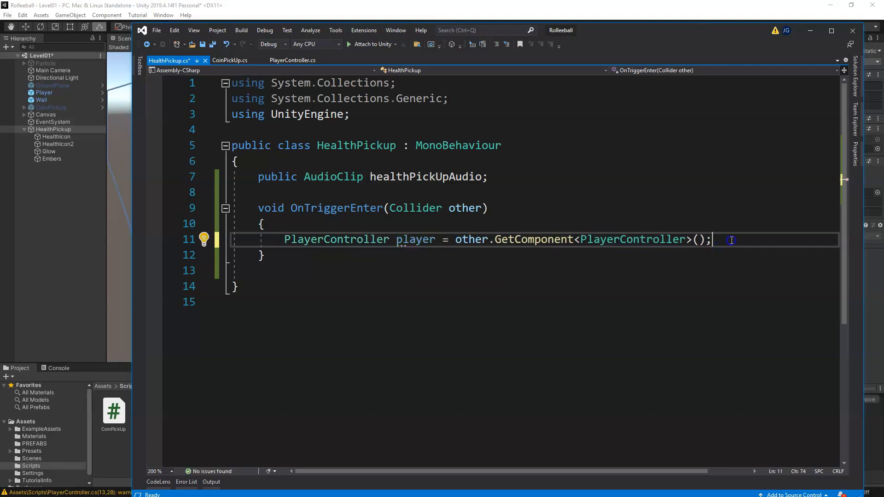
key(Return)
key(Return)
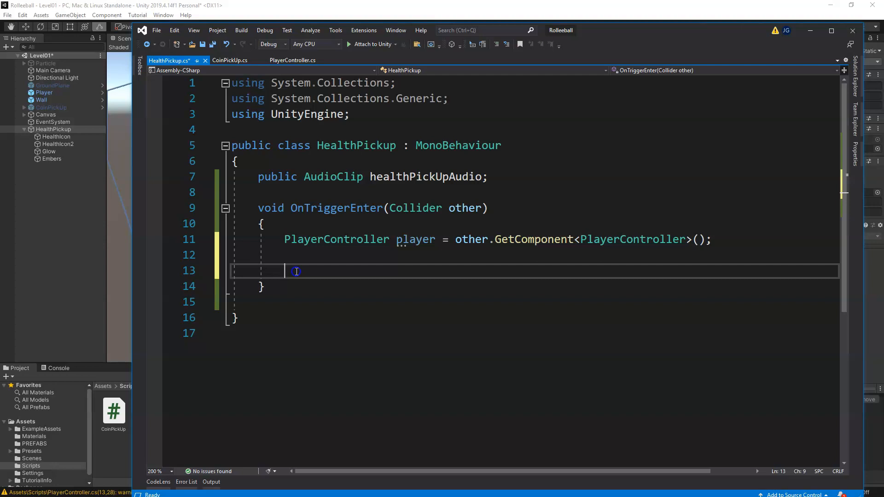
text(if)
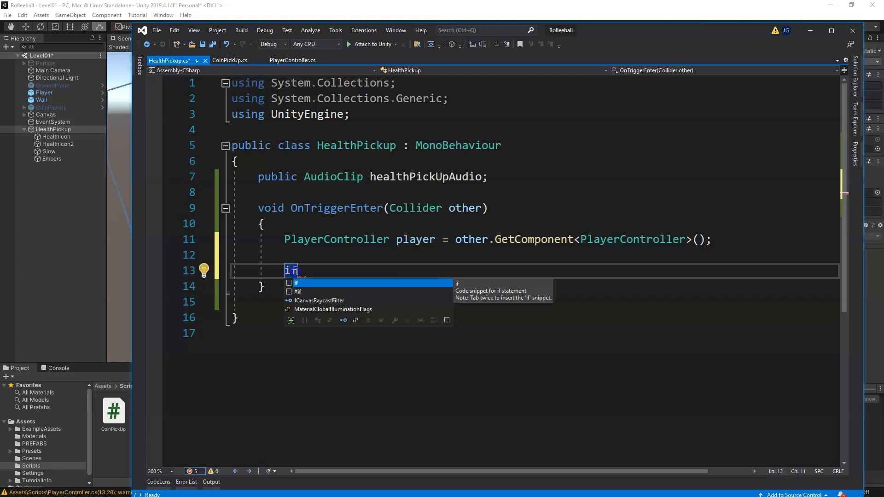
text(()
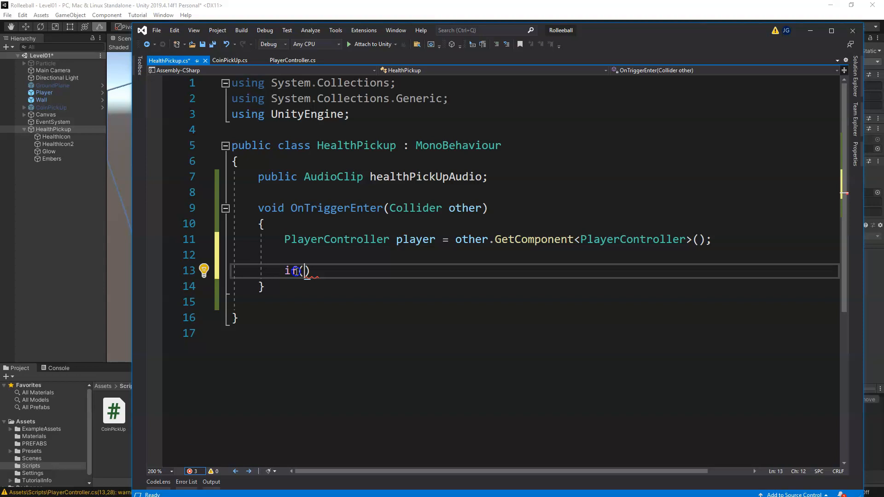
text(player )
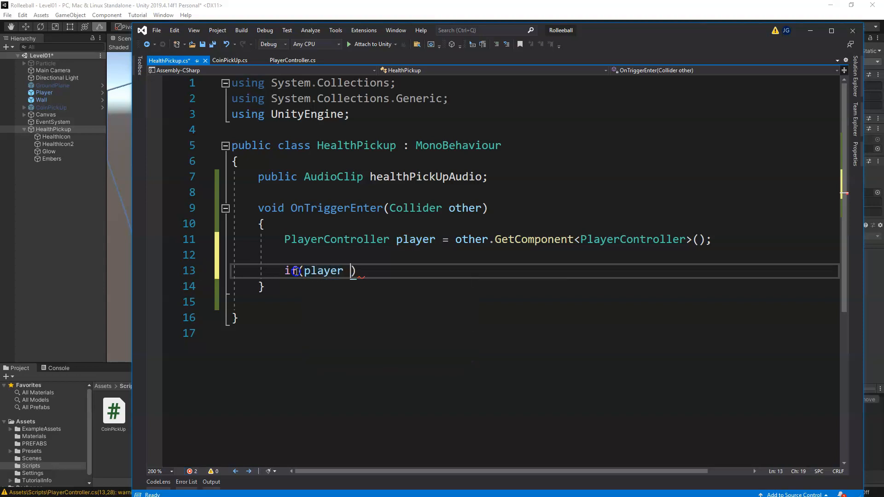
text(!= null))
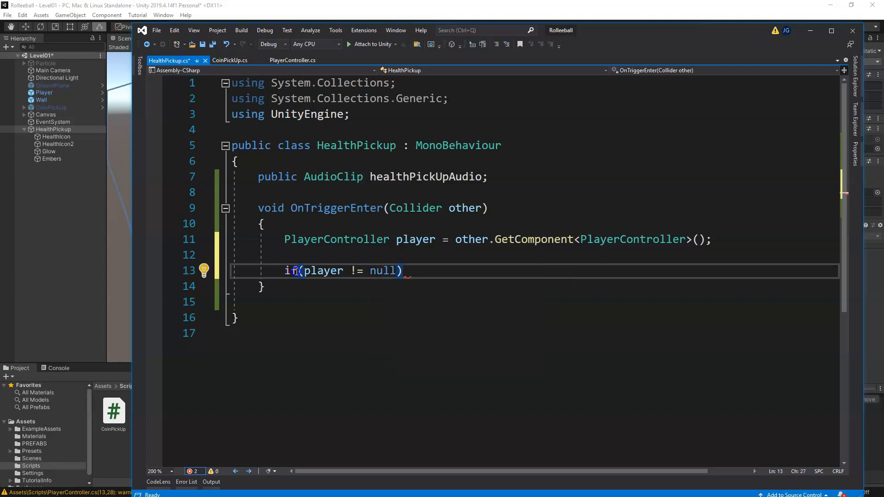
key(Return)
text({)
key(Return)
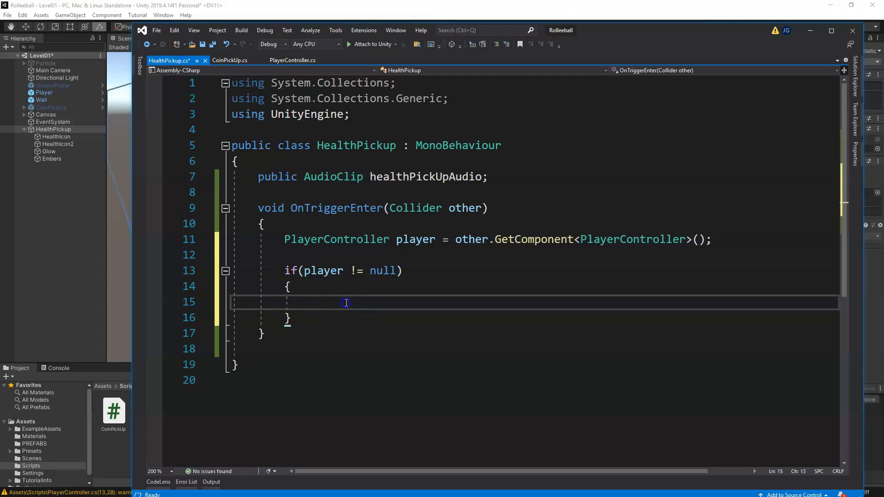
Step: Start a nested if(player.) condition inside the null check and examine the health property in the PlayerController script
text(if)
key(Escape)
text((player.)
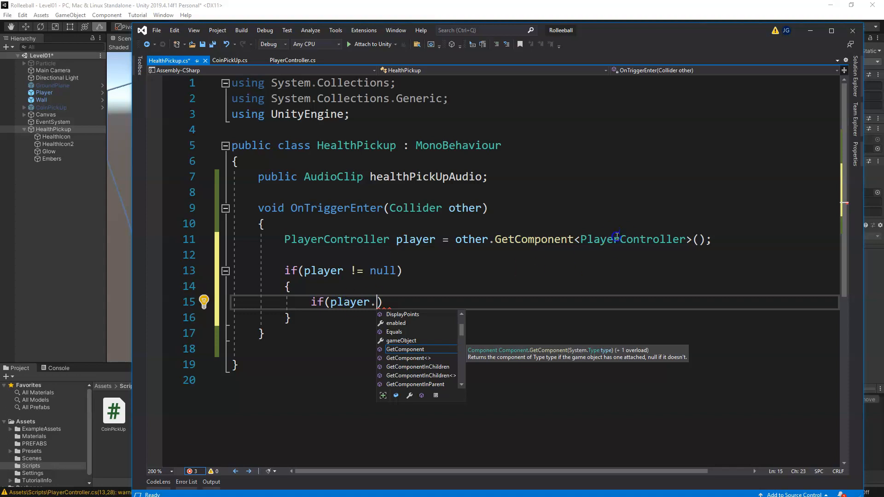
click(290, 61)
scroll(322, 147, up, 3)
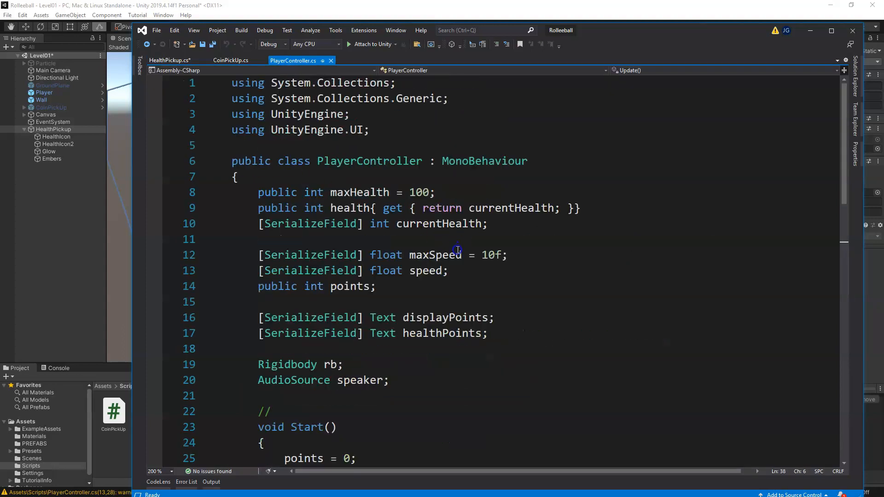
click(348, 208)
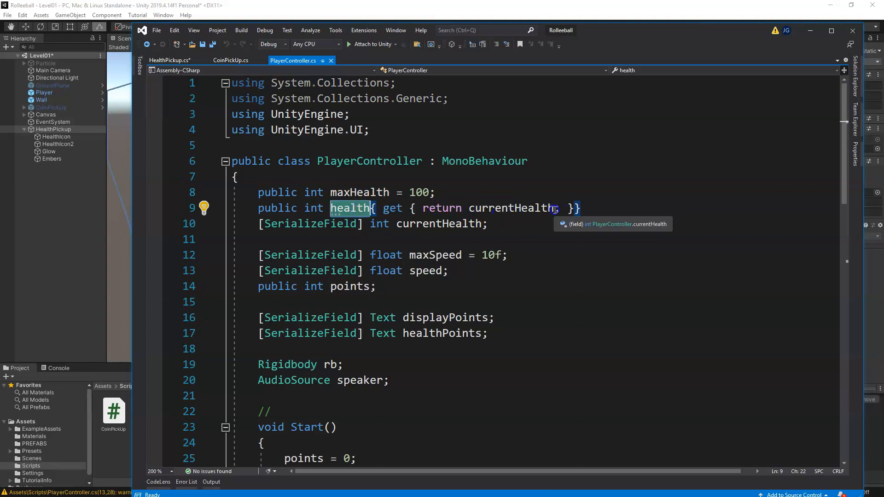
click(165, 61)
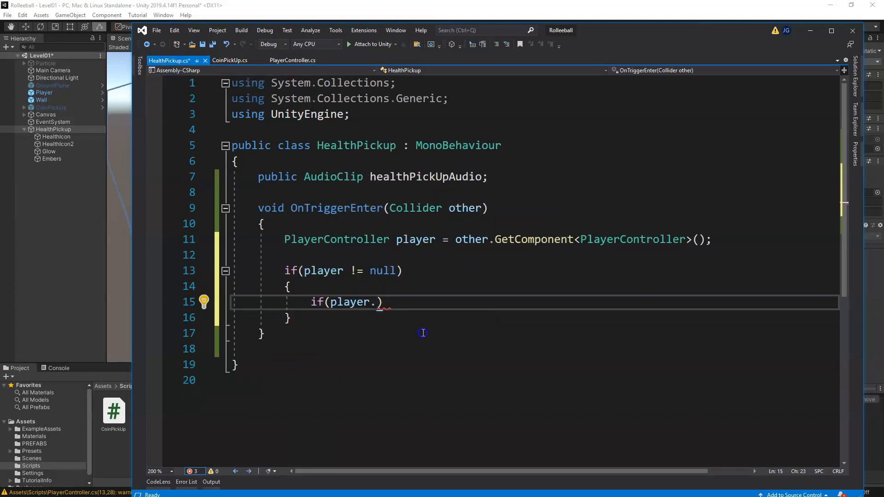
Step: Complete the nested condition as player.health < player.maxHealth and give it an empty braced block
text(health)
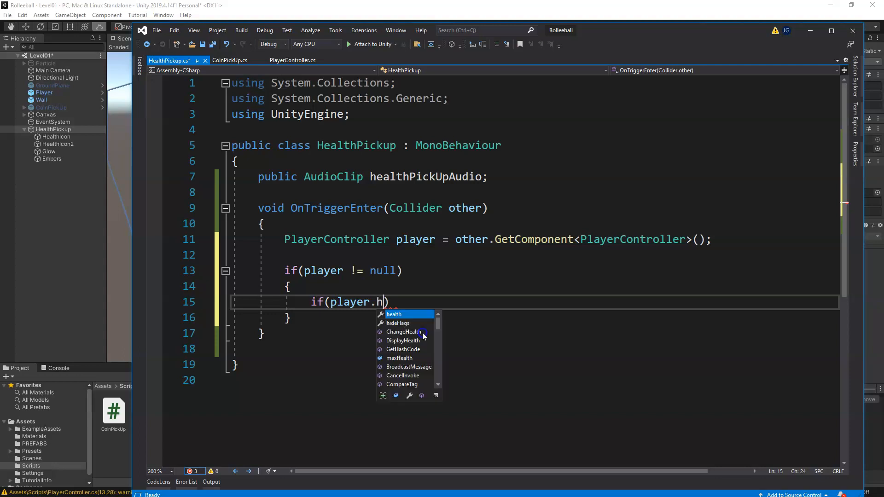
text( < player.maxHealth)
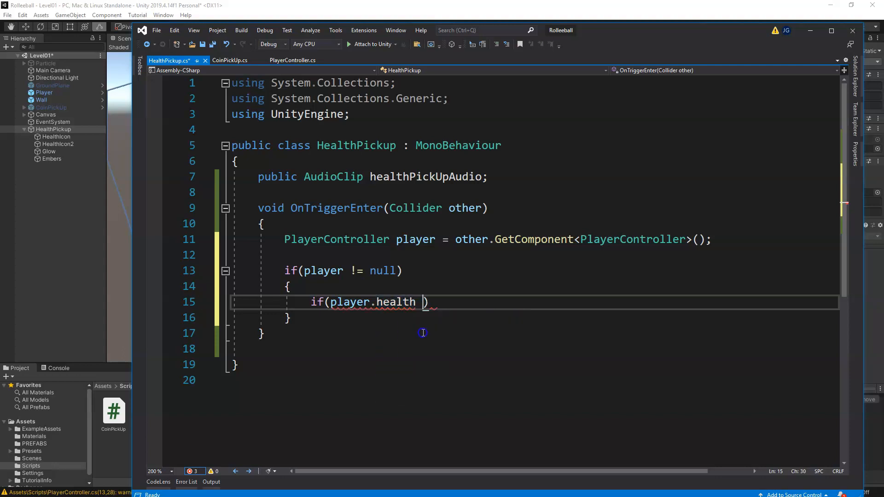
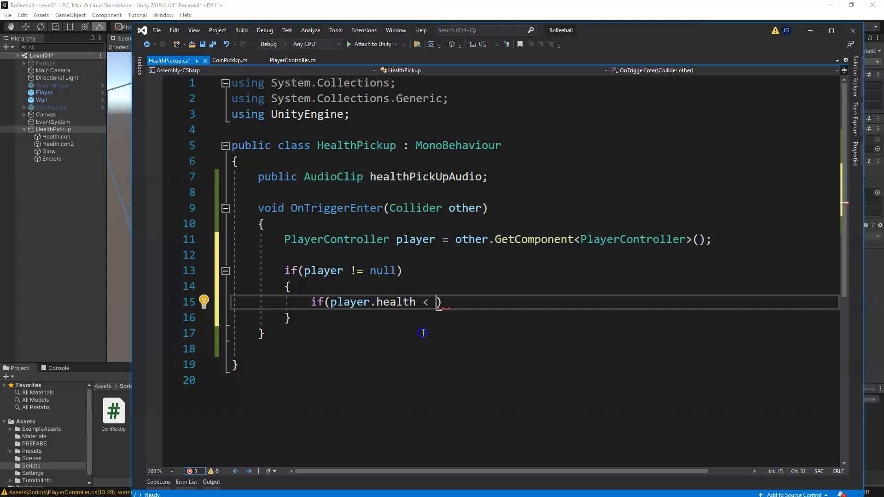
text(player.M)
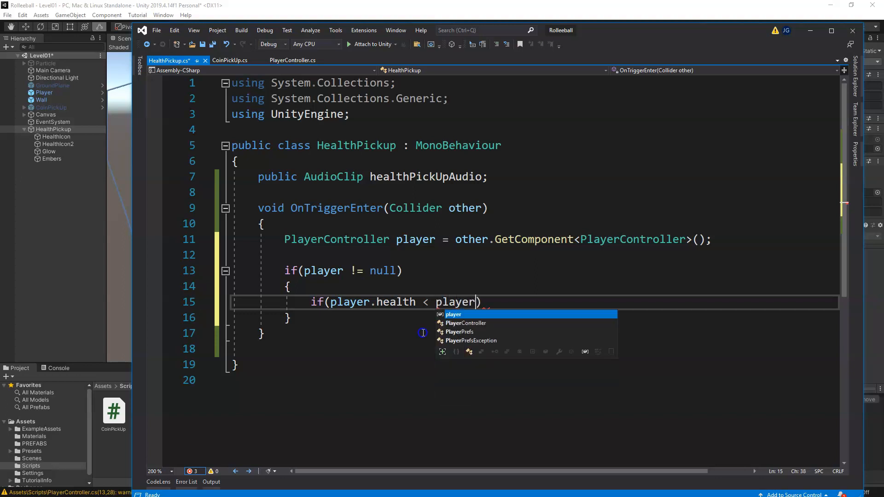
text(axHealth)
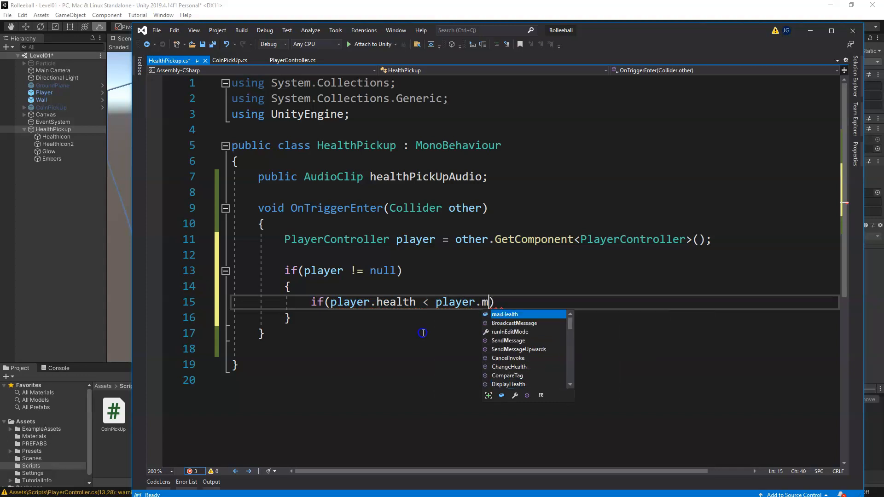
click(564, 302)
key(Return)
text({)
key(Return)
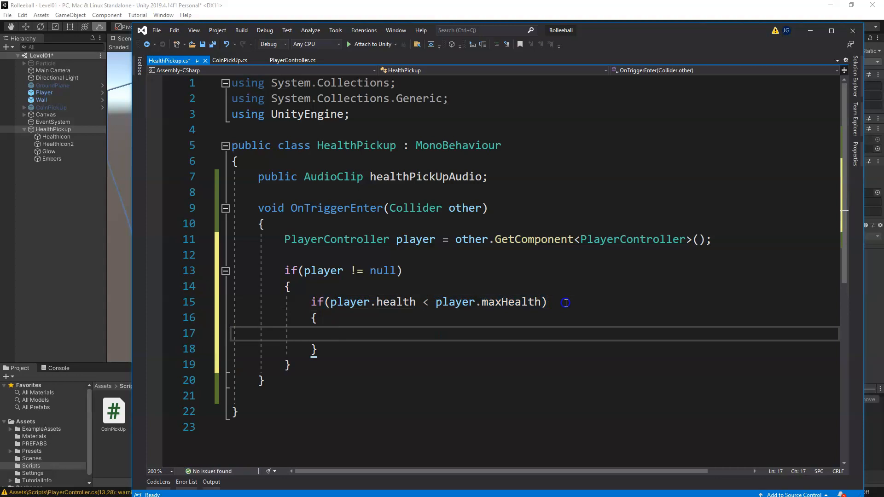
Step: Write the call player.ChangeHealth(10); inside the nested health check
text(player)
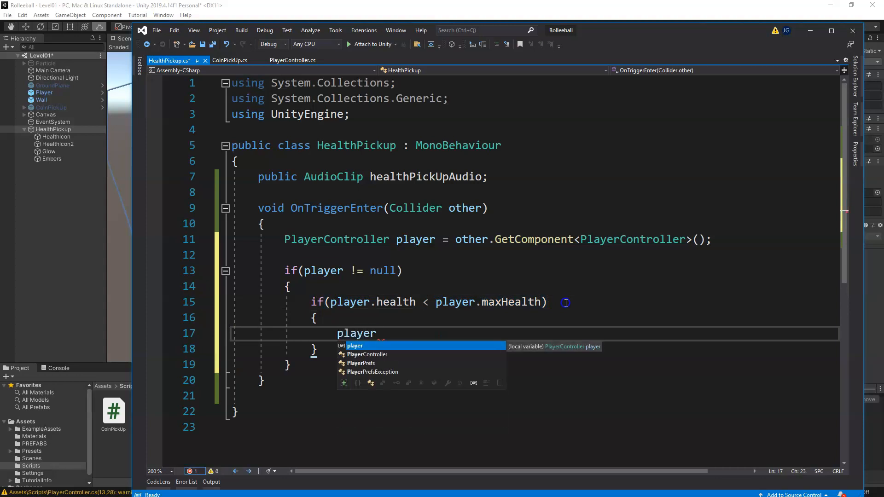
text(.)
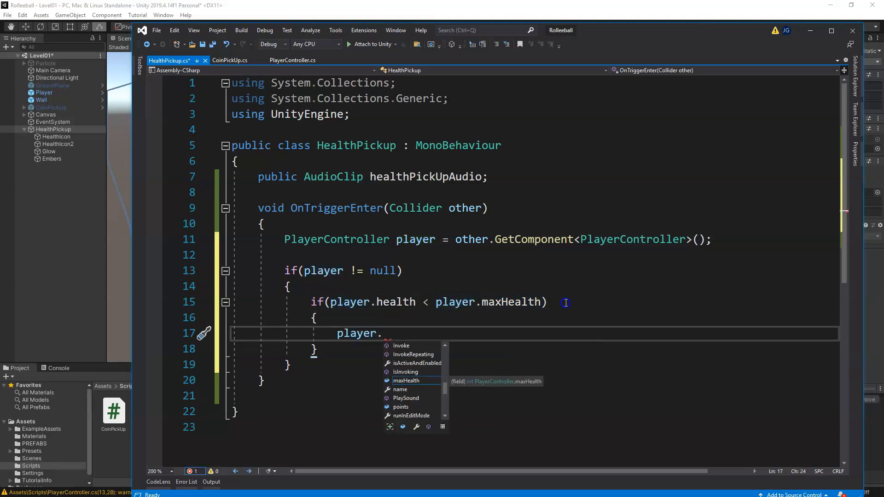
text(Chnage)
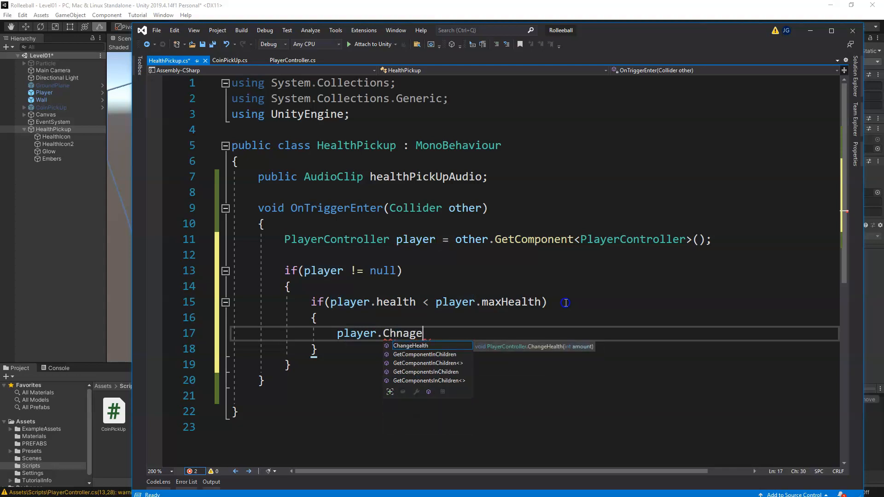
key(Tab)
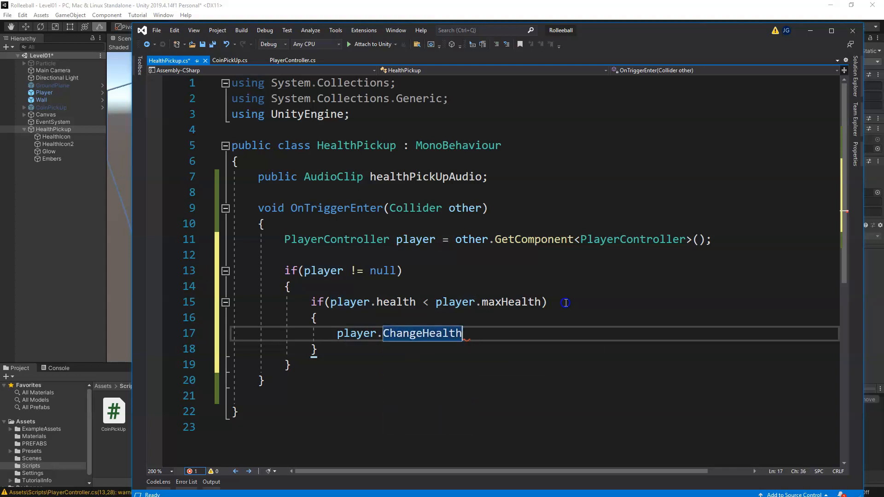
text(()
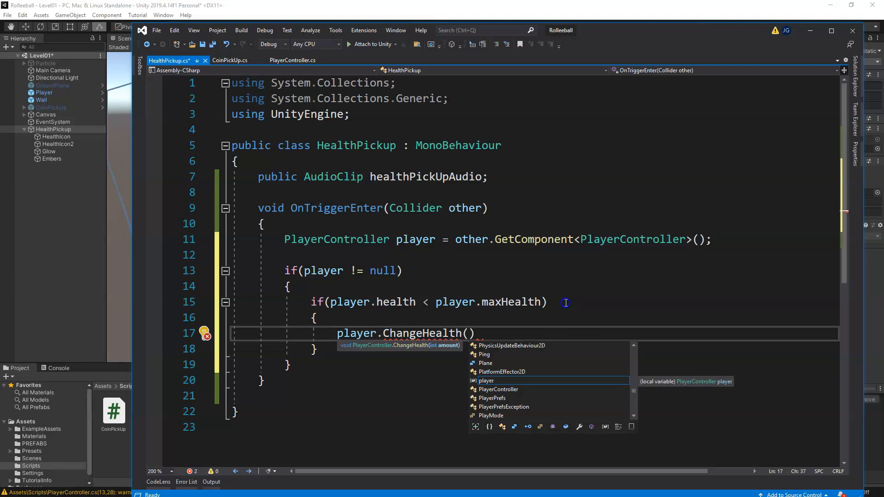
text(10)
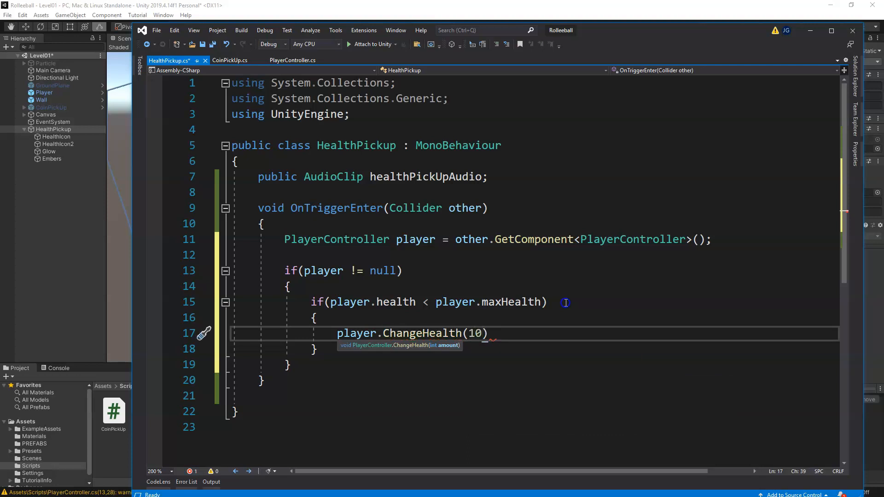
text();)
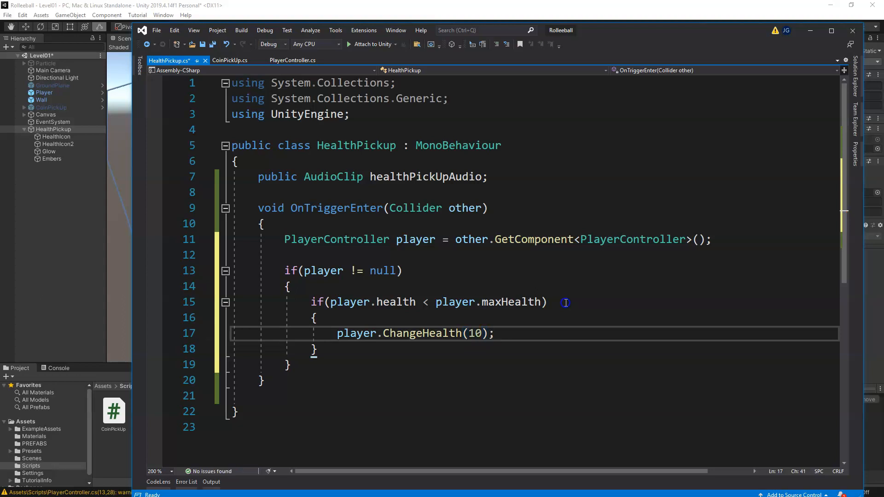
Step: Add Destroy(gameObject); on the line below the ChangeHealth call
key(Return)
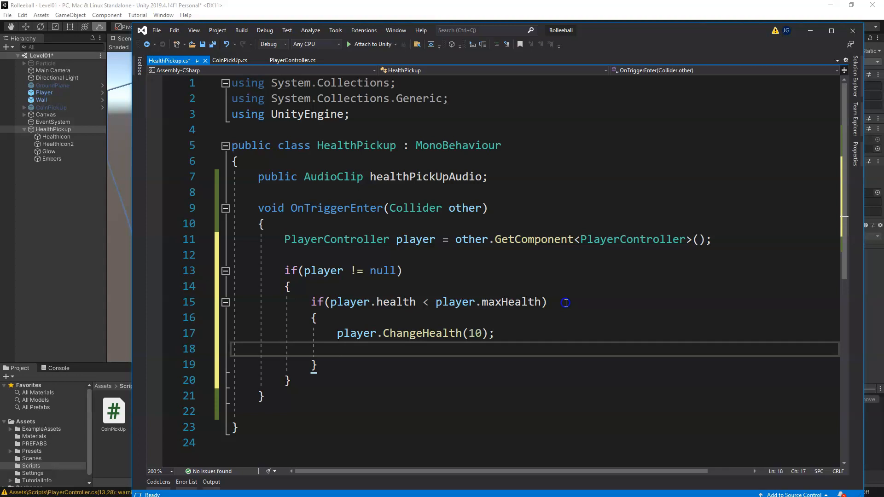
text(Dest)
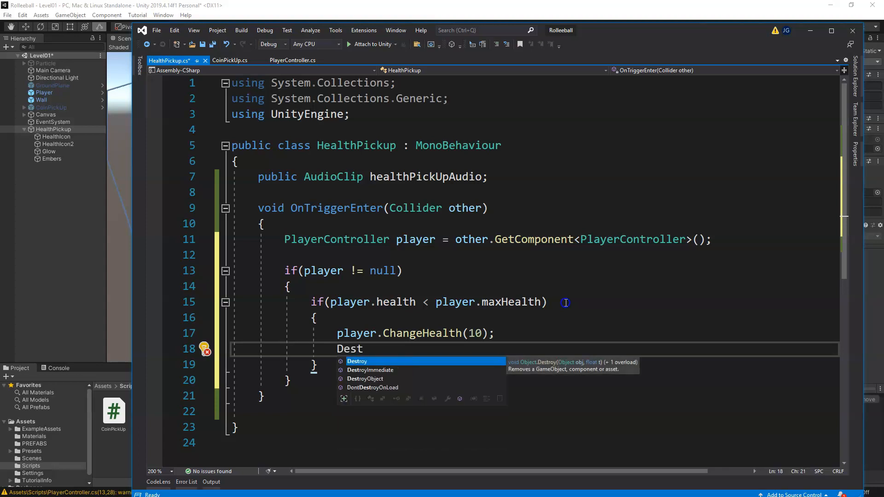
text(roy()
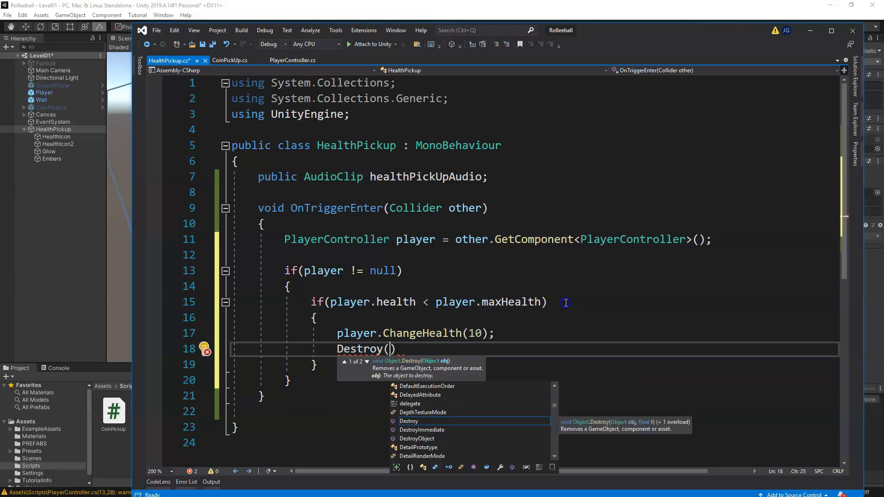
text(gameObject)
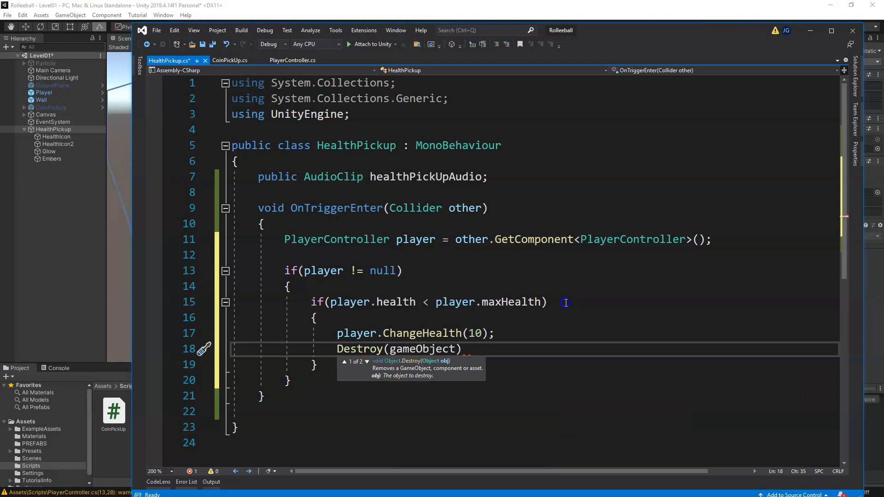
text();)
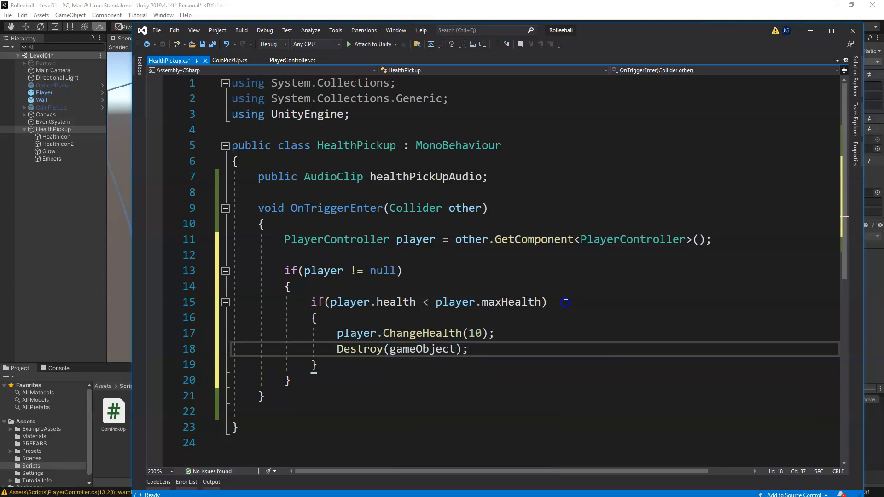
Step: Add player.PlaySound(healthPickUpAudio); below the Destroy call, separated by a blank line
key(Return)
key(Return)
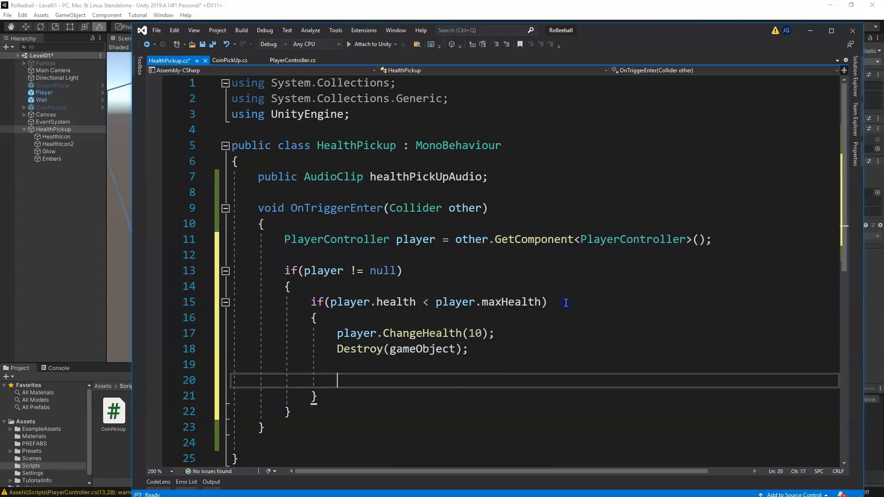
text(playe)
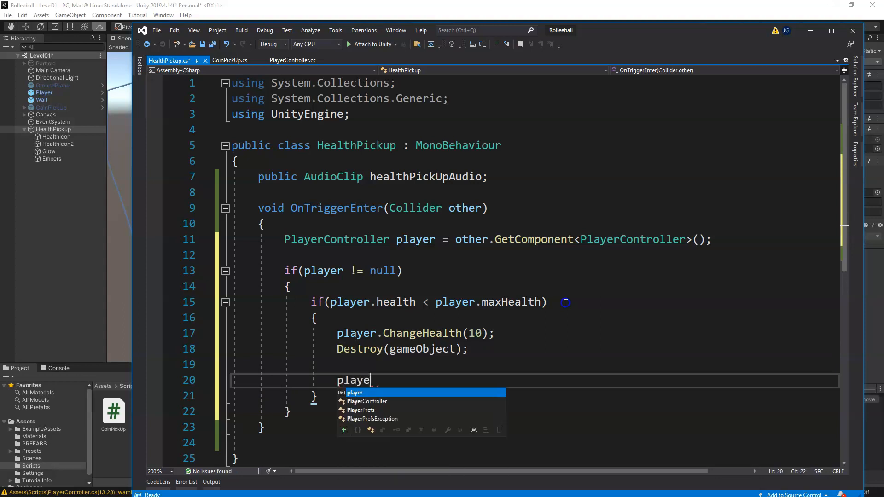
text(r.PlaySound)
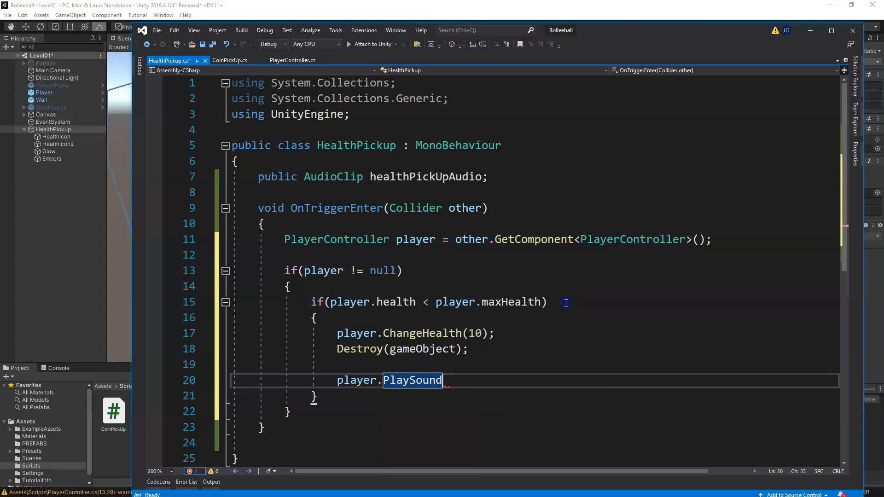
text(()
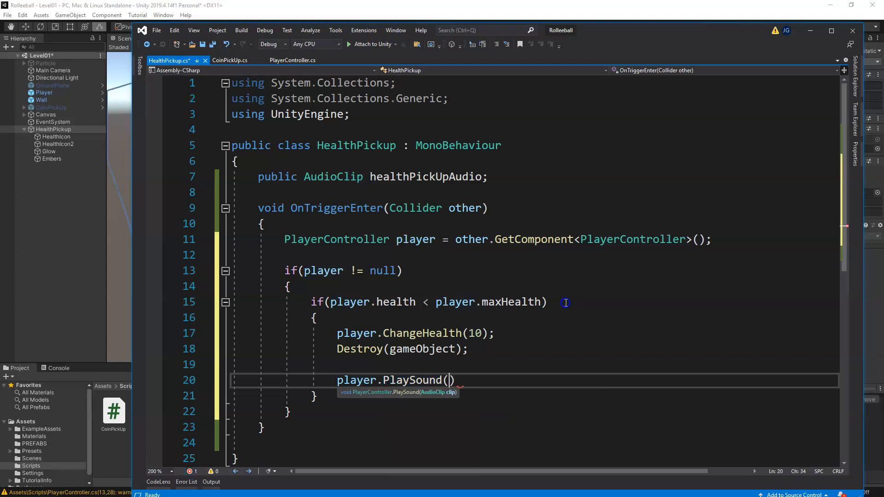
text(h)
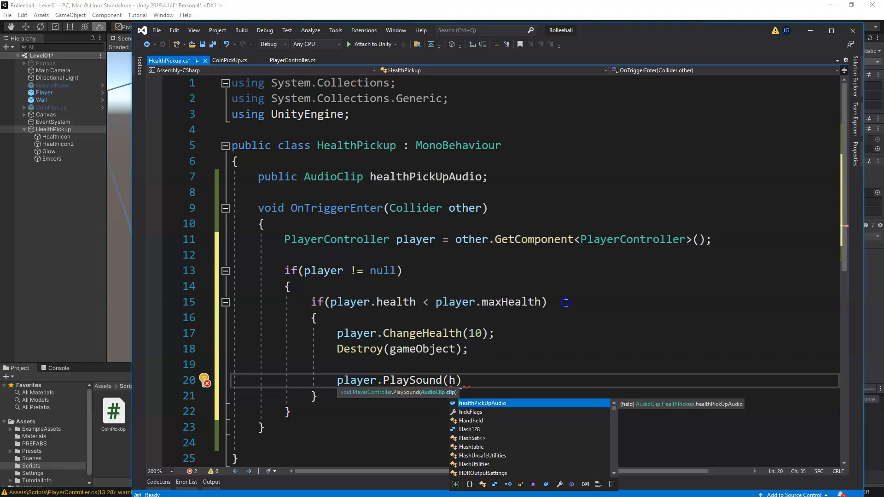
key(Tab)
text();)
Step: Review the healthPickUpAudio field and the PlaySound, Destroy and ChangeHealth calls by highlighting each in the script
drag(487, 177, 371, 178)
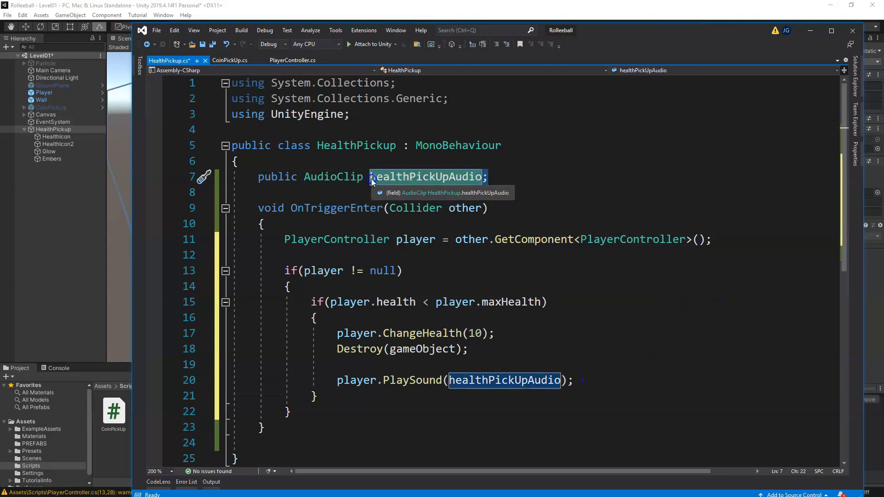
click(570, 382)
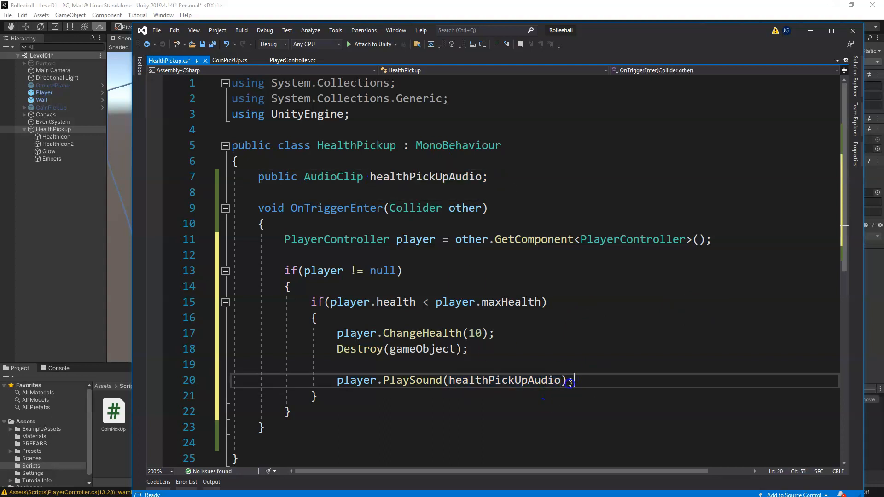
drag(578, 383, 382, 381)
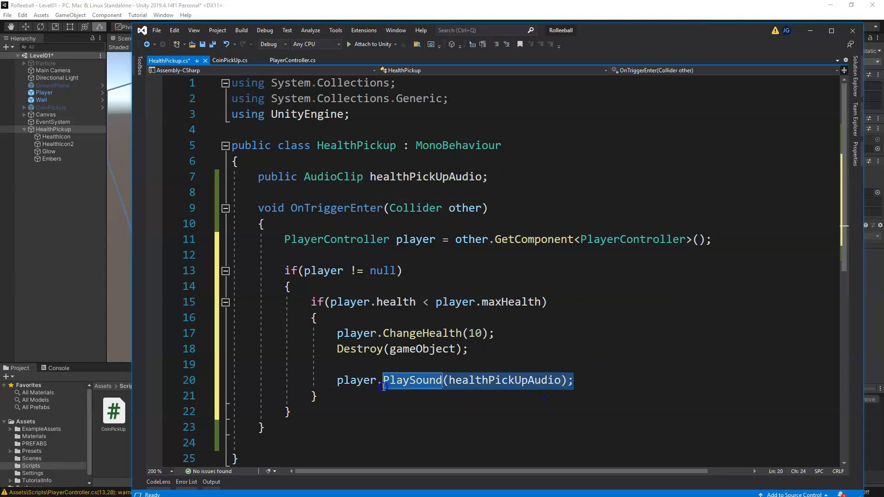
click(475, 351)
key(shift+Left)
key(shift+Left)
key(shift+Left)
key(shift+Left)
key(shift+Left)
key(shift+Left)
key(shift+Left)
key(shift+Left)
key(shift+Left)
key(shift+Left)
key(shift+Left)
key(shift+Left)
key(shift+Left)
key(shift+Left)
key(shift+Left)
key(shift+Left)
key(shift+Left)
key(shift+Left)
key(shift+Left)
key(shift+Left)
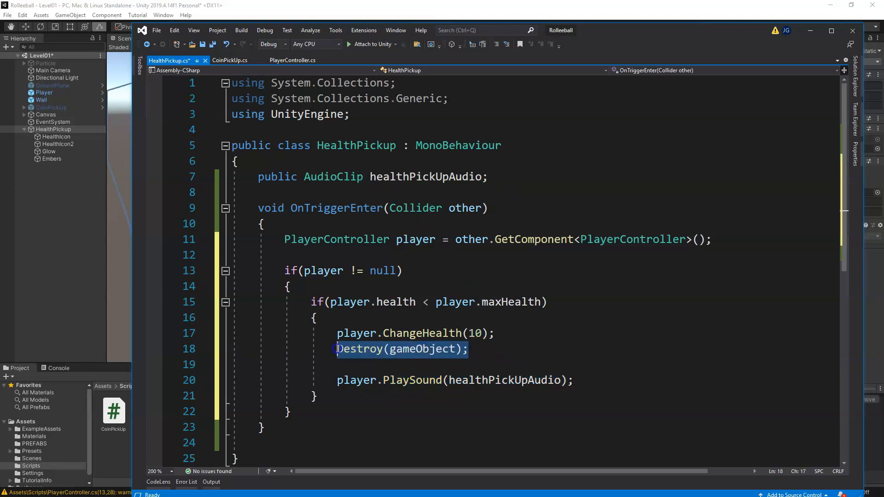
click(597, 380)
drag(495, 333, 339, 334)
click(501, 334)
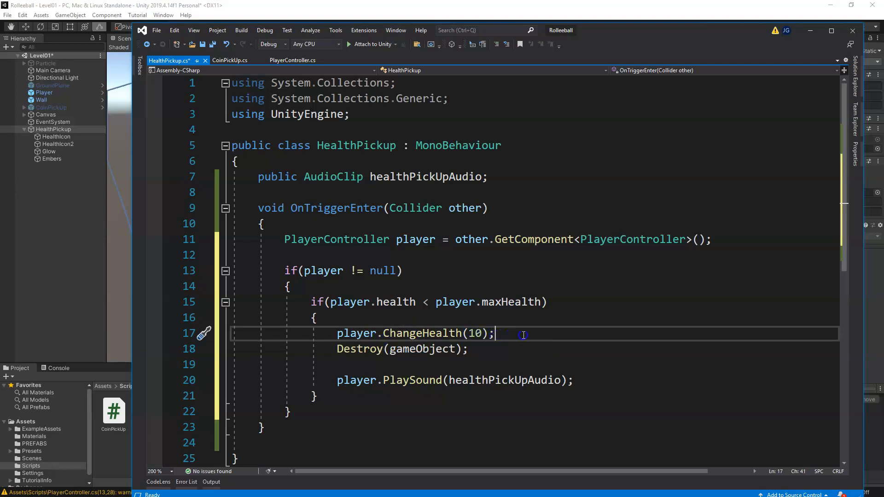
Step: Save the HealthPickup script and examine the amount passed to ChangeHealth
key(ctrl+s)
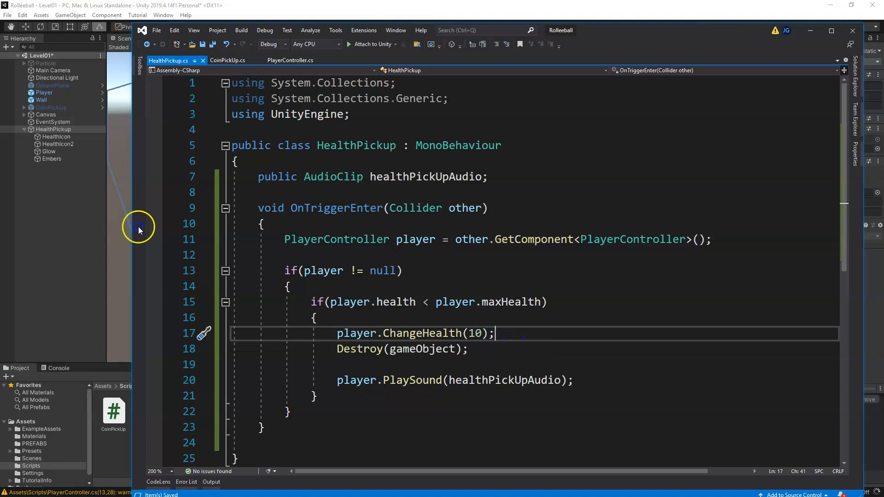
drag(482, 333, 469, 332)
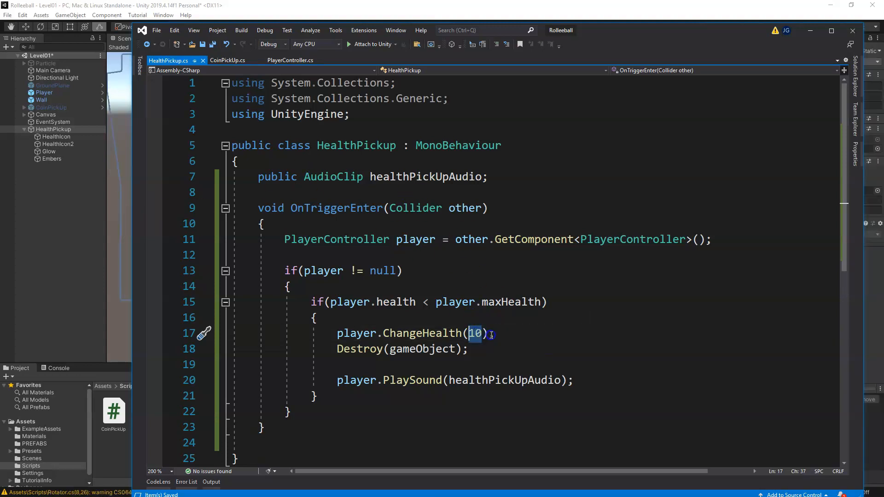
click(477, 336)
drag(481, 336, 472, 336)
click(353, 188)
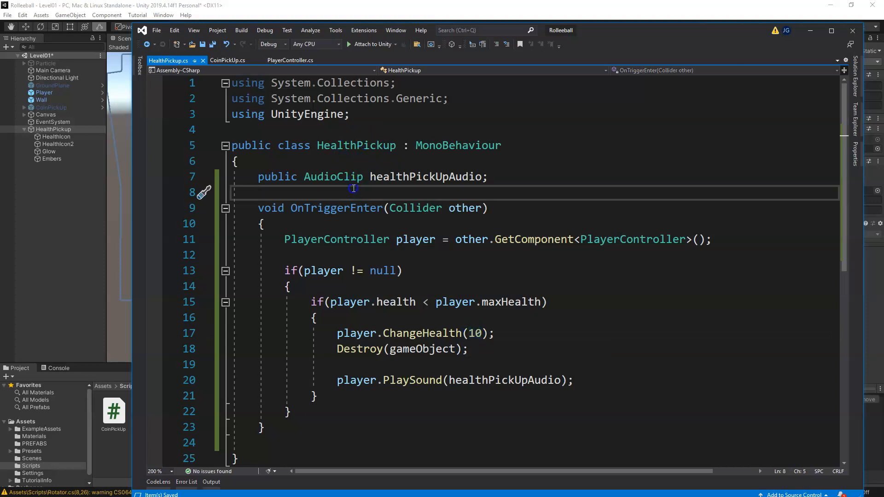
Step: Add a [SerializeField] attribute on a new line below the healthPickUpAudio declaration, keeping a blank line before OnTriggerEnter
key(Return)
key(Up)
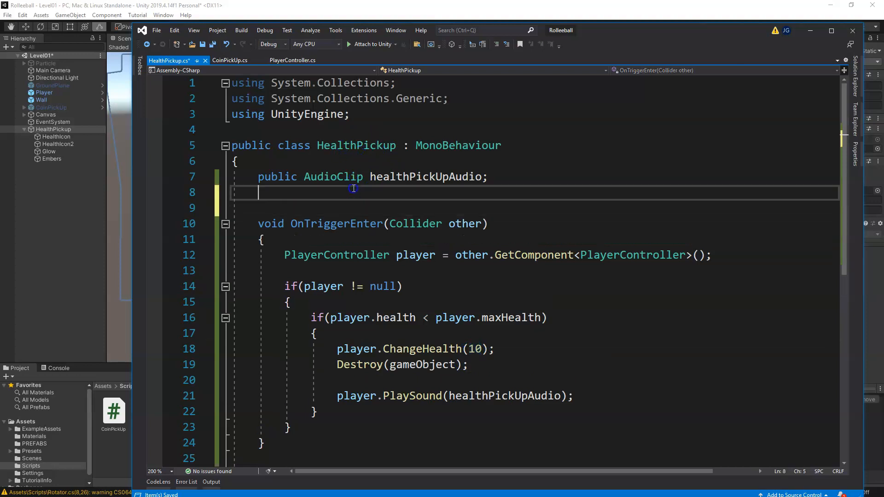
text([Ser])
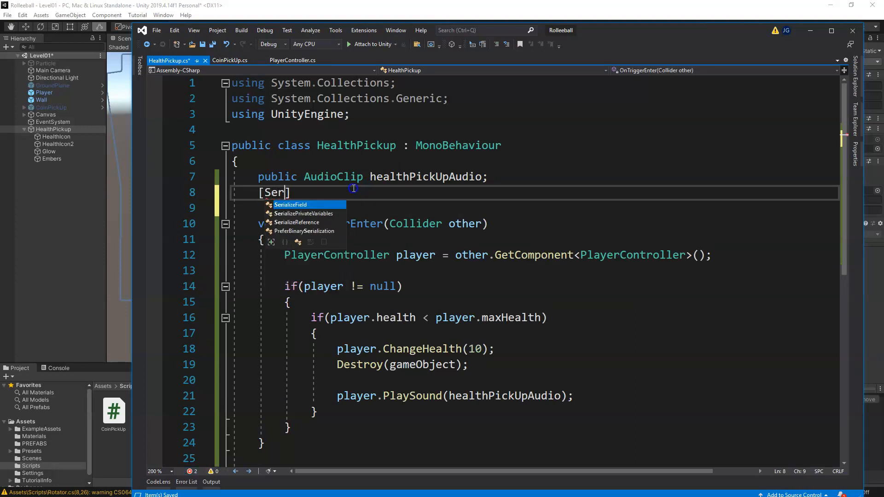
key(Left)
key(BackSpace)
key(BackSpace)
key(BackSpace)
text(Ser)
text(])
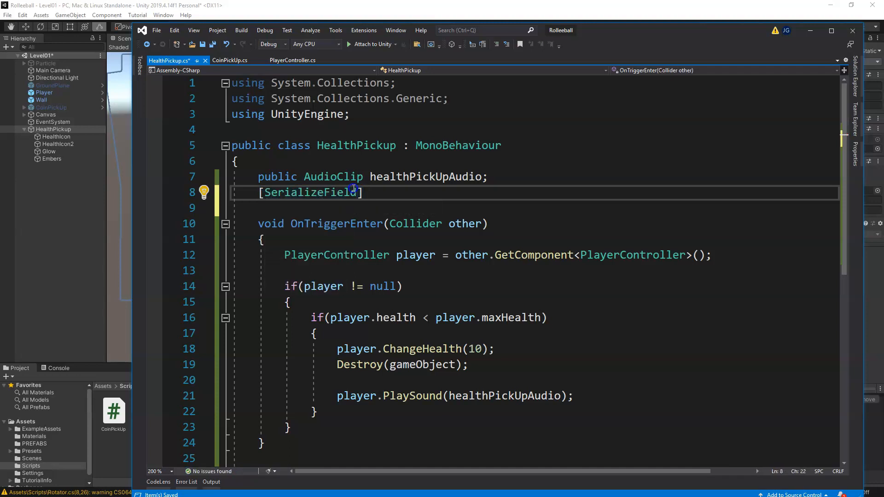
Step: Declare int healthAmount; after the [SerializeField] attribute
text(int )
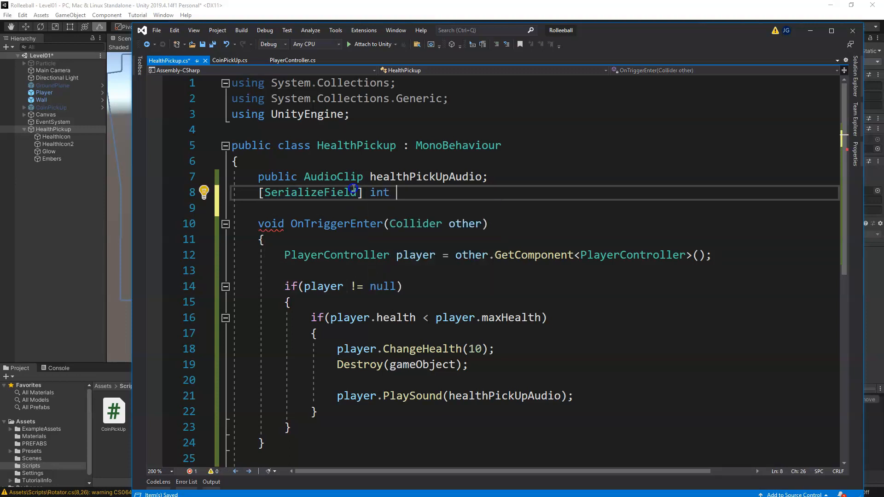
text(health)
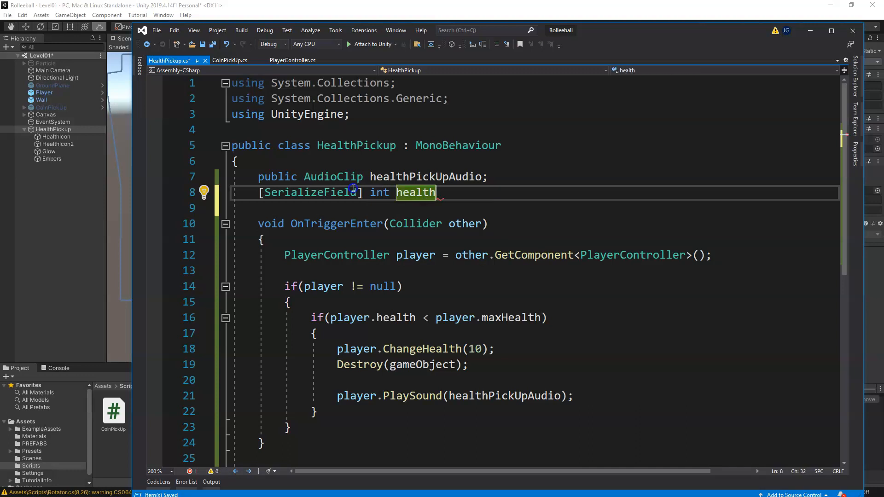
text(amou)
key(BackSpace)
key(BackSpace)
key(BackSpace)
key(BackSpace)
text(Amount;)
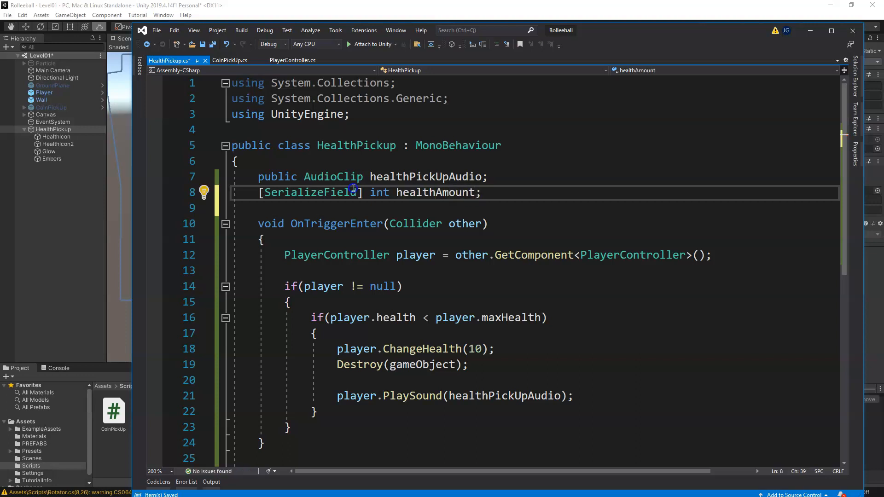
Step: Replace the hard-coded 10 in the player.ChangeHealth call with the healthAmount variable
double_click(438, 195)
key(ctrl+c)
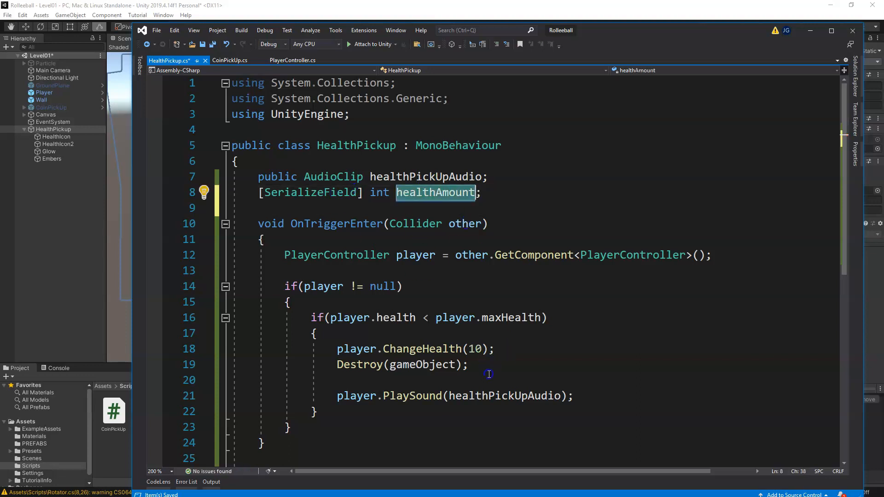
double_click(476, 348)
key(ctrl+v)
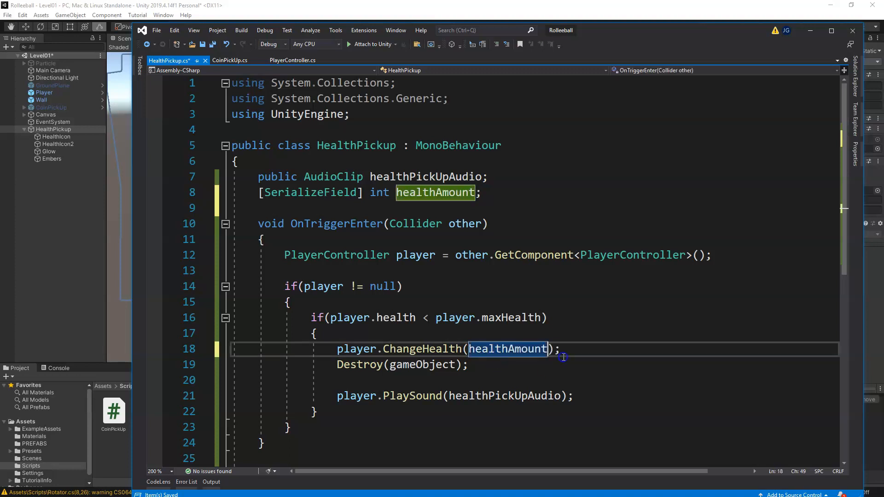
Step: Give the healthAmount field a default value of 10 in its declaration
click(475, 192)
text(= 10)
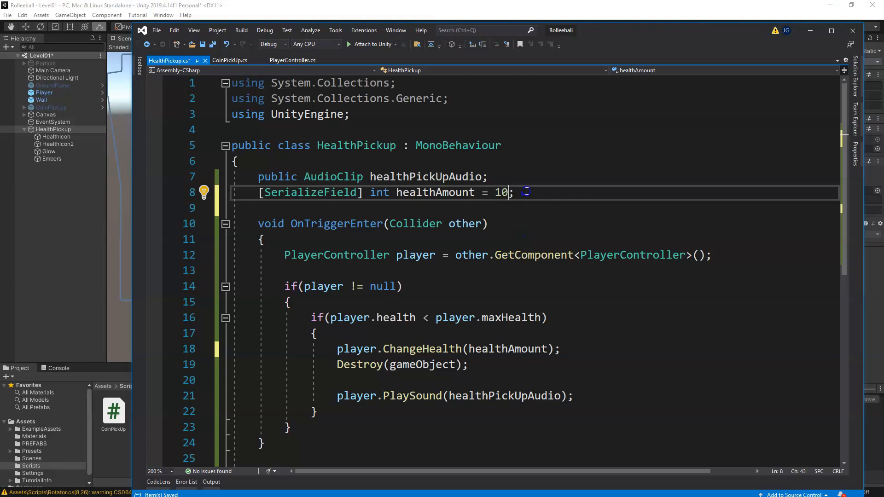
text(;)
Step: Check healthAmount in its declaration and in the ChangeHealth call, and save the HealthPickup script
drag(398, 193, 517, 192)
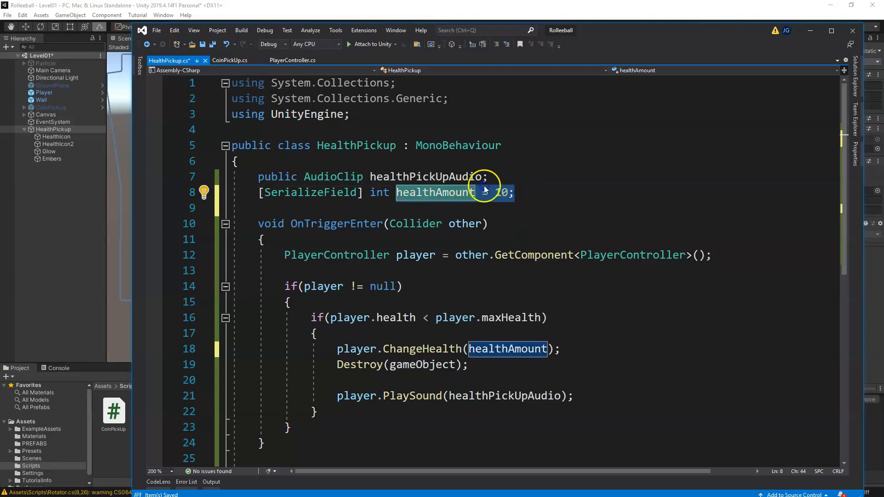
click(539, 351)
click(571, 350)
click(422, 350)
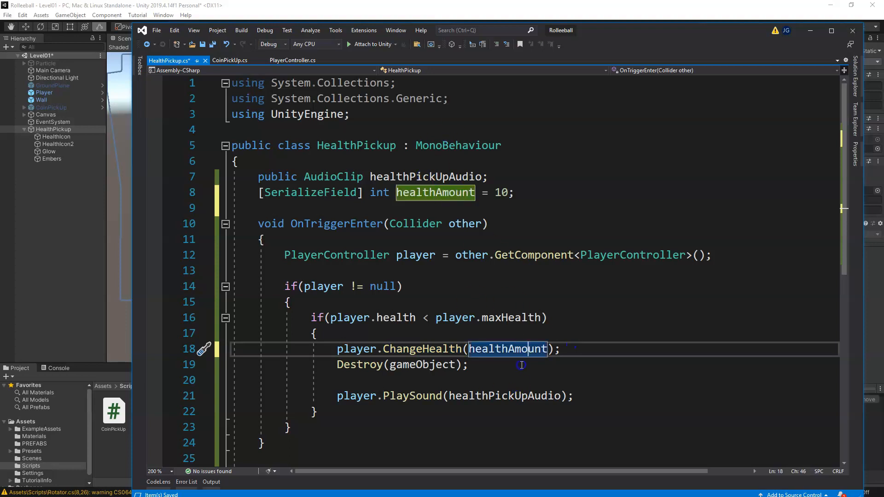
click(560, 349)
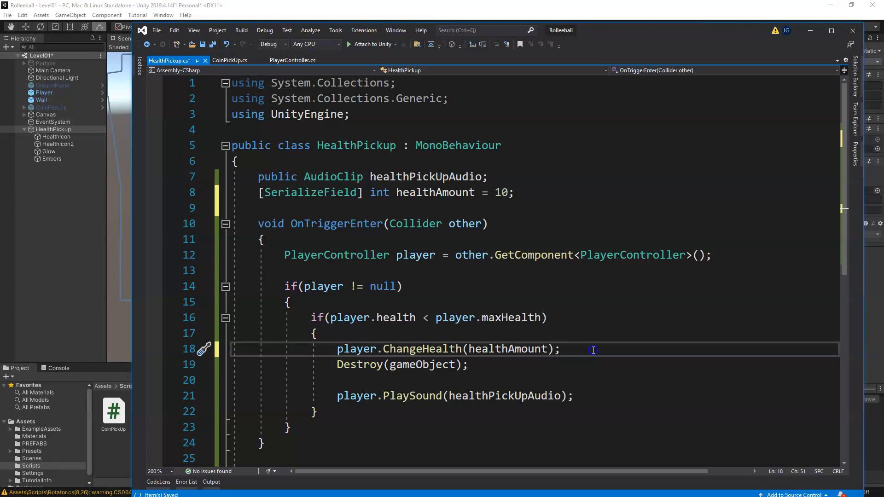
key(ctrl+s)
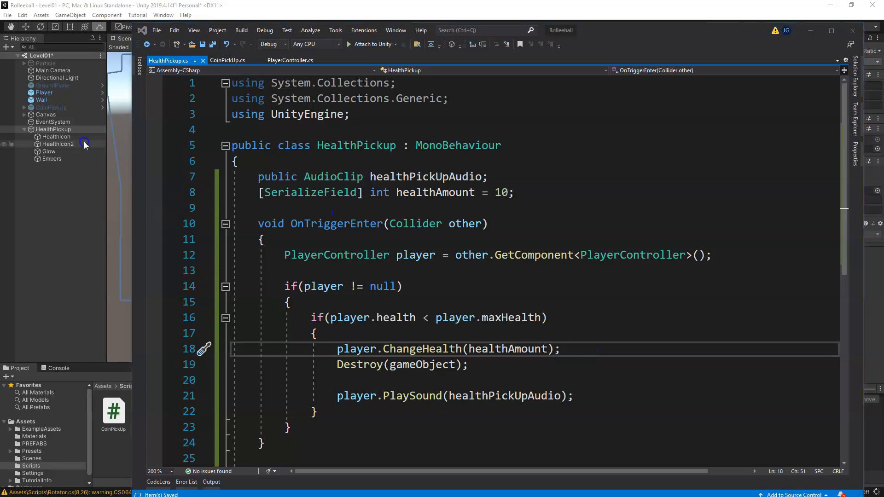
Step: Switch to Unity, select the HealthPickup object and examine the Health Pick Up Audio and Health Amount fields of its script
click(74, 130)
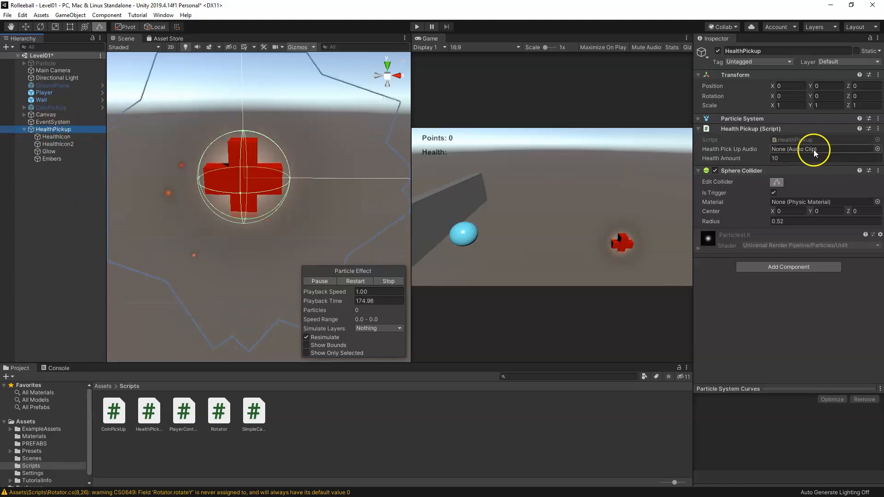
click(780, 150)
click(782, 159)
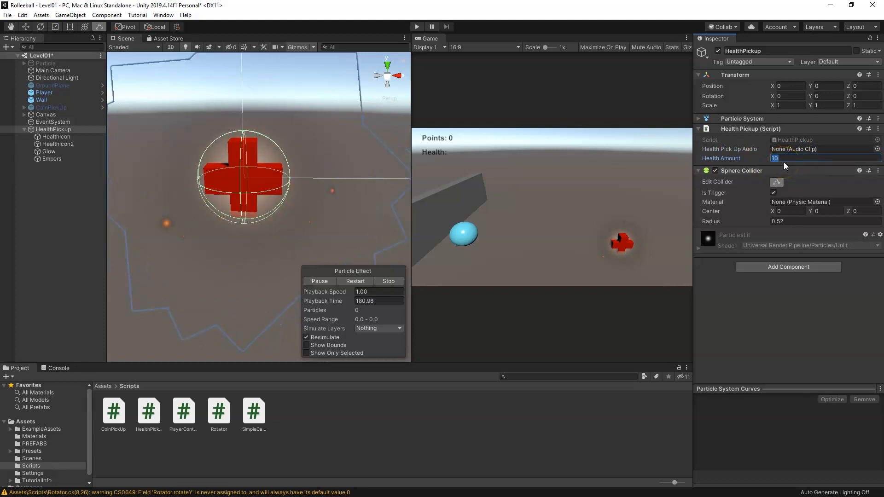
click(788, 157)
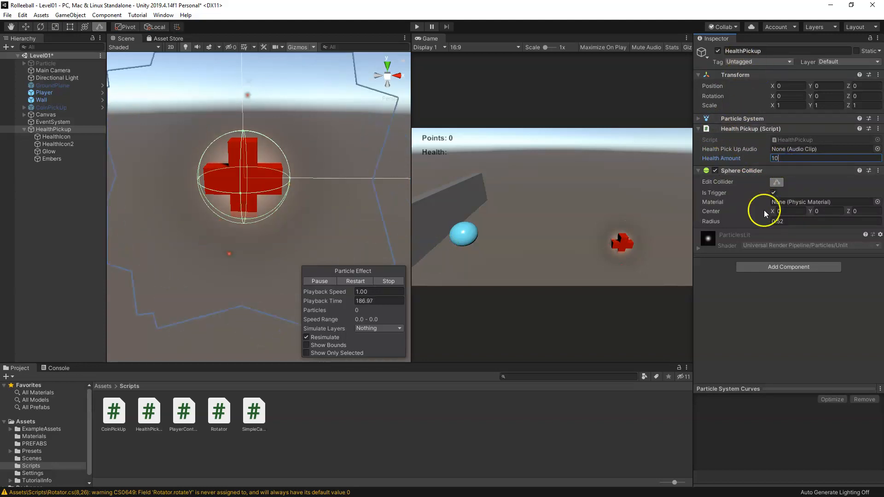
Step: Stop the particle effect preview and create a prefab from the HealthPickup object in the PREFABS folder
click(29, 443)
mouse_move(226, 167)
alt+mouse_down()
mouse_move(262, 197)
mouse_move(369, 203)
mouse_move(252, 197)
alt+mouse_up()
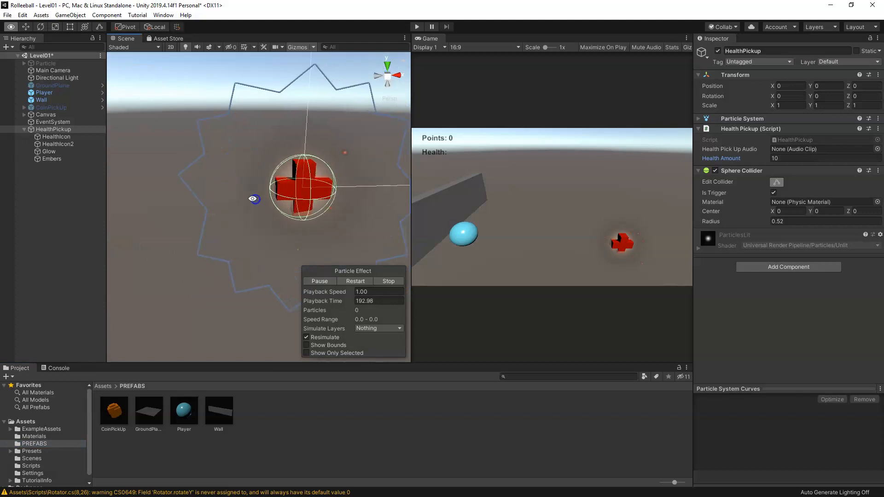
click(388, 281)
key(f)
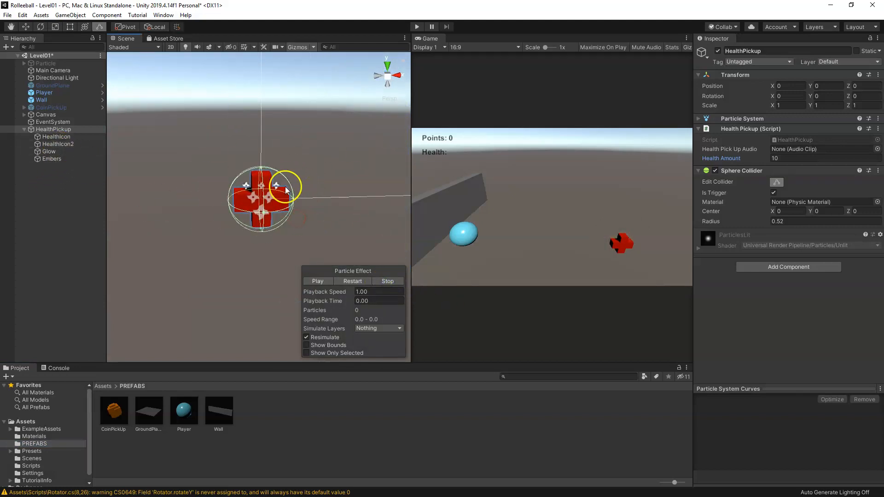
mouse_move(58, 134)
mouse_down()
mouse_move(69, 132)
mouse_move(294, 431)
mouse_up()
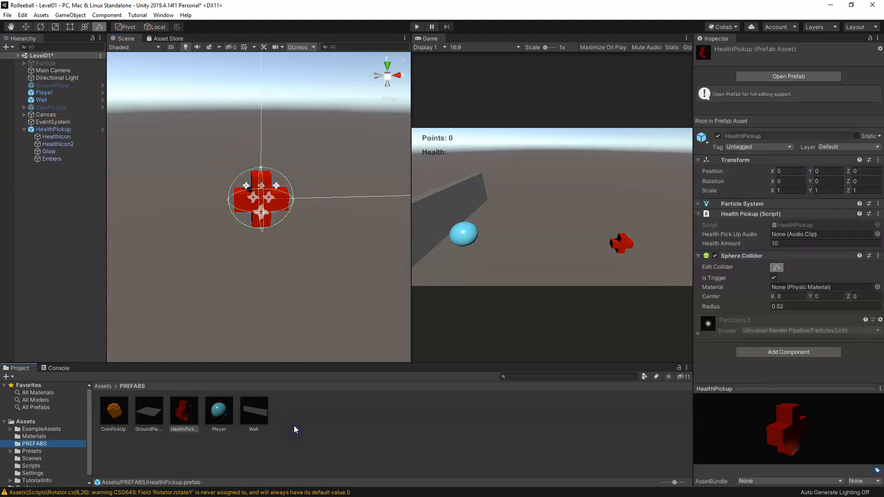
drag(801, 434, 827, 427)
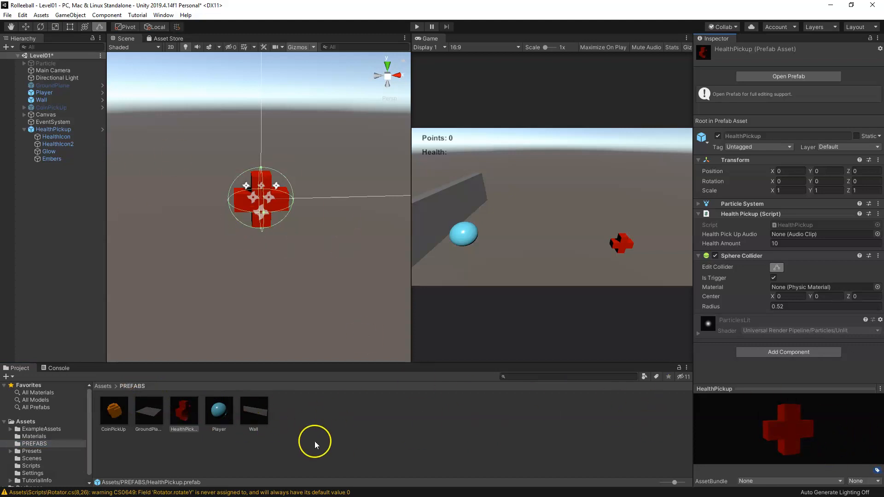
click(57, 170)
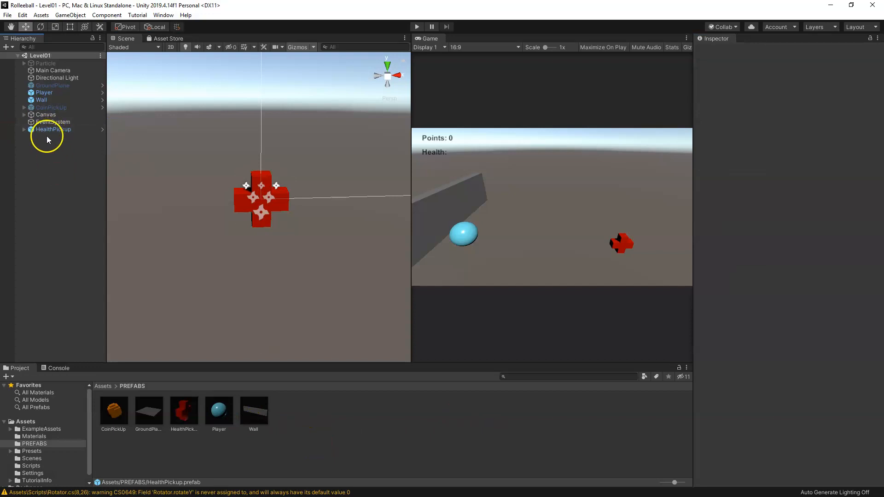